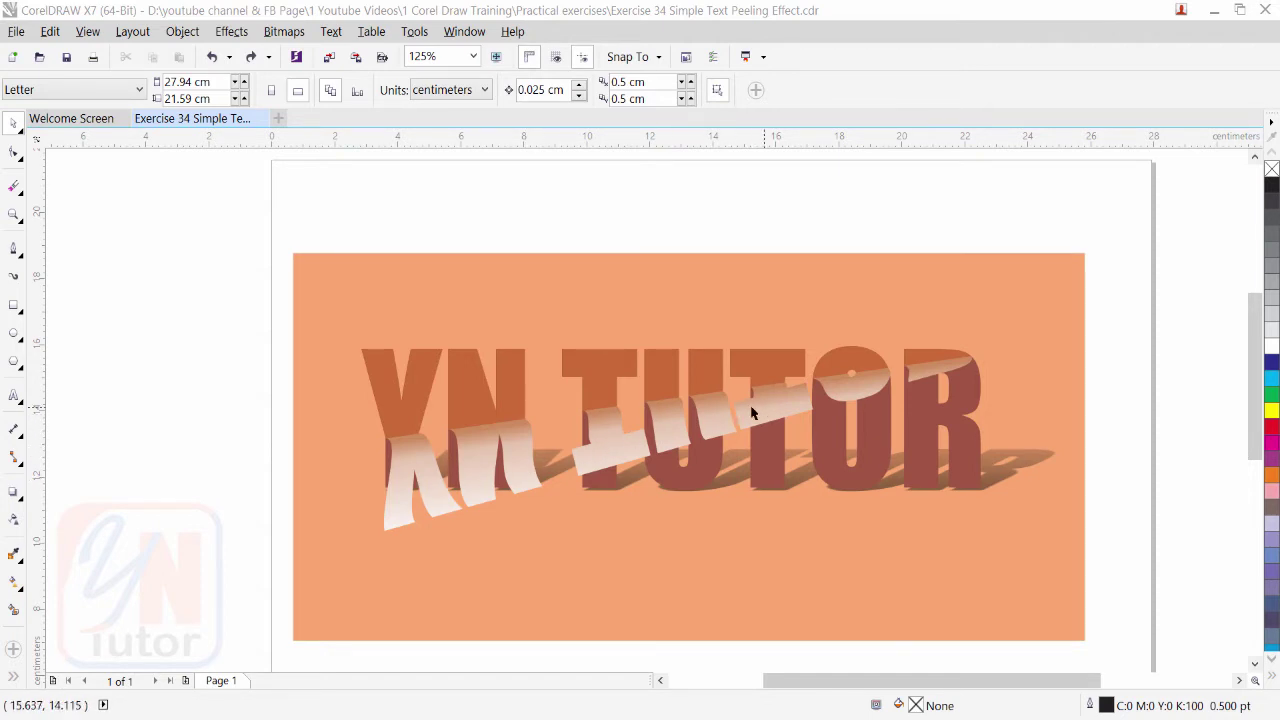
# Step: Temporarily move the text, orange curve and peel strip aside to inspect each layer, undoing each move
pyautogui.click(877, 430)
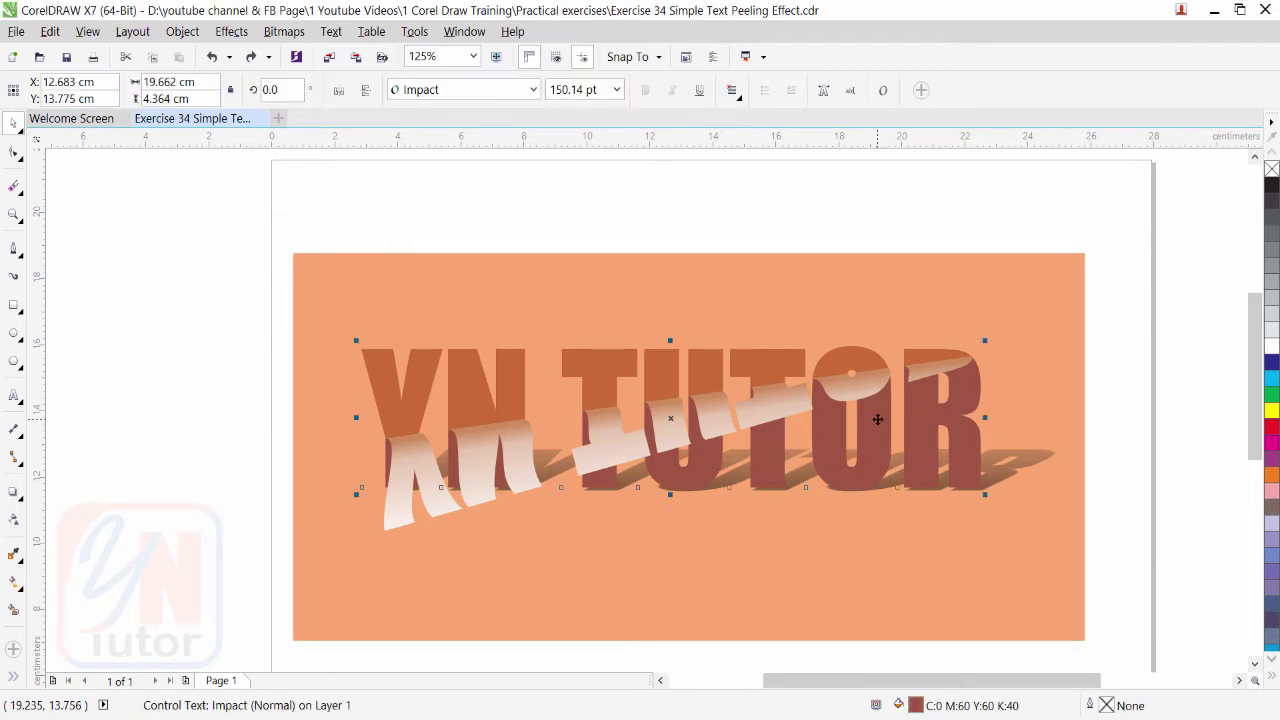
pyautogui.moveTo(877, 419); pyautogui.dragTo(839, 508)
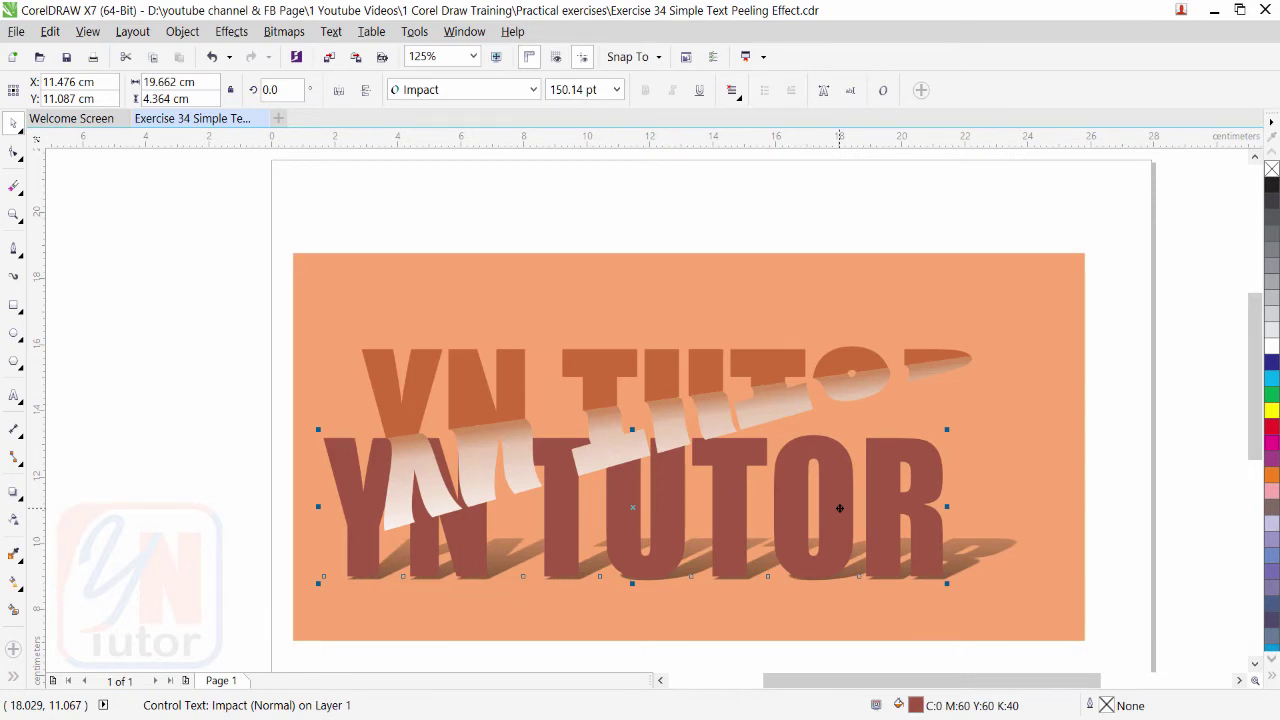
pyautogui.hotkey('ctrl', 'z')
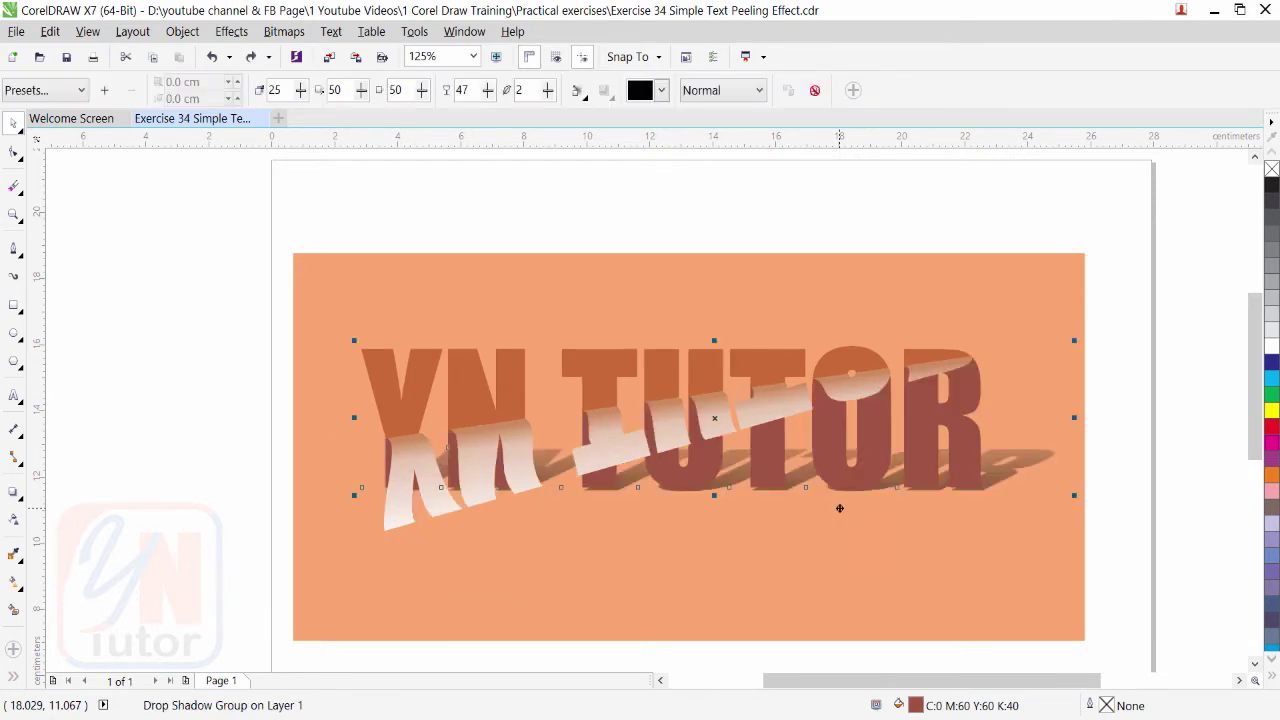
pyautogui.click(604, 372)
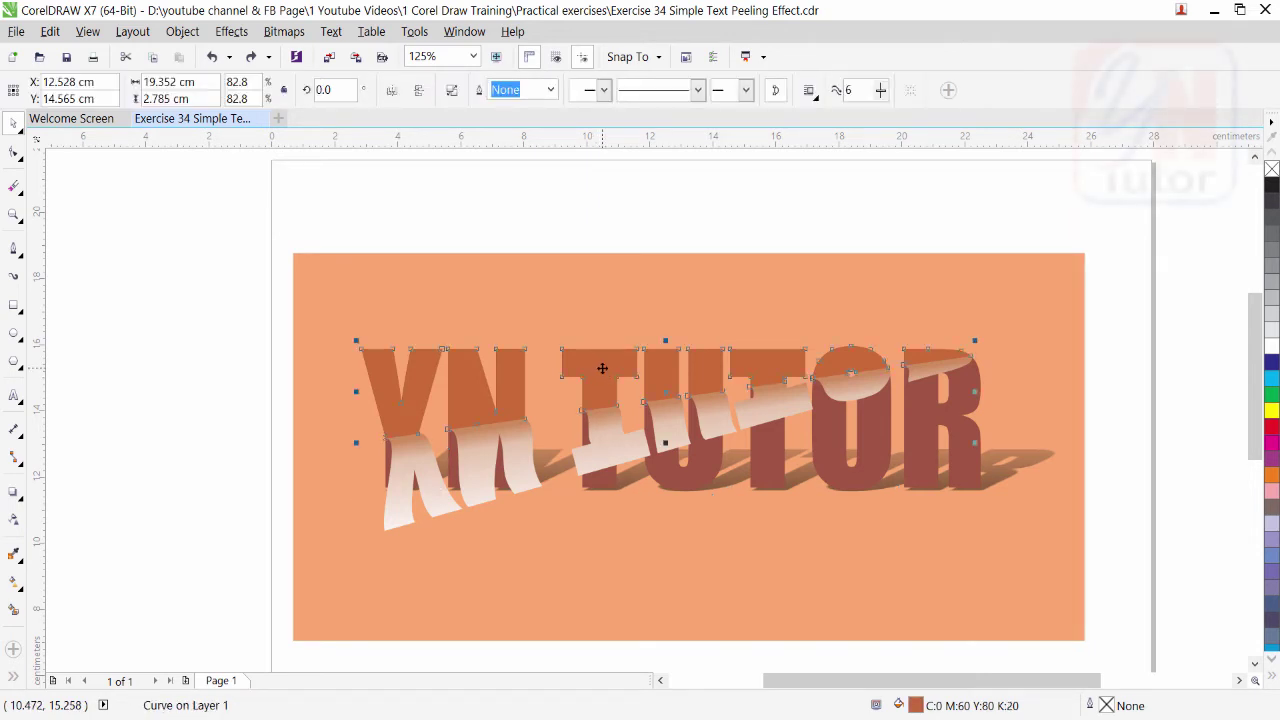
pyautogui.moveTo(604, 370); pyautogui.dragTo(596, 285)
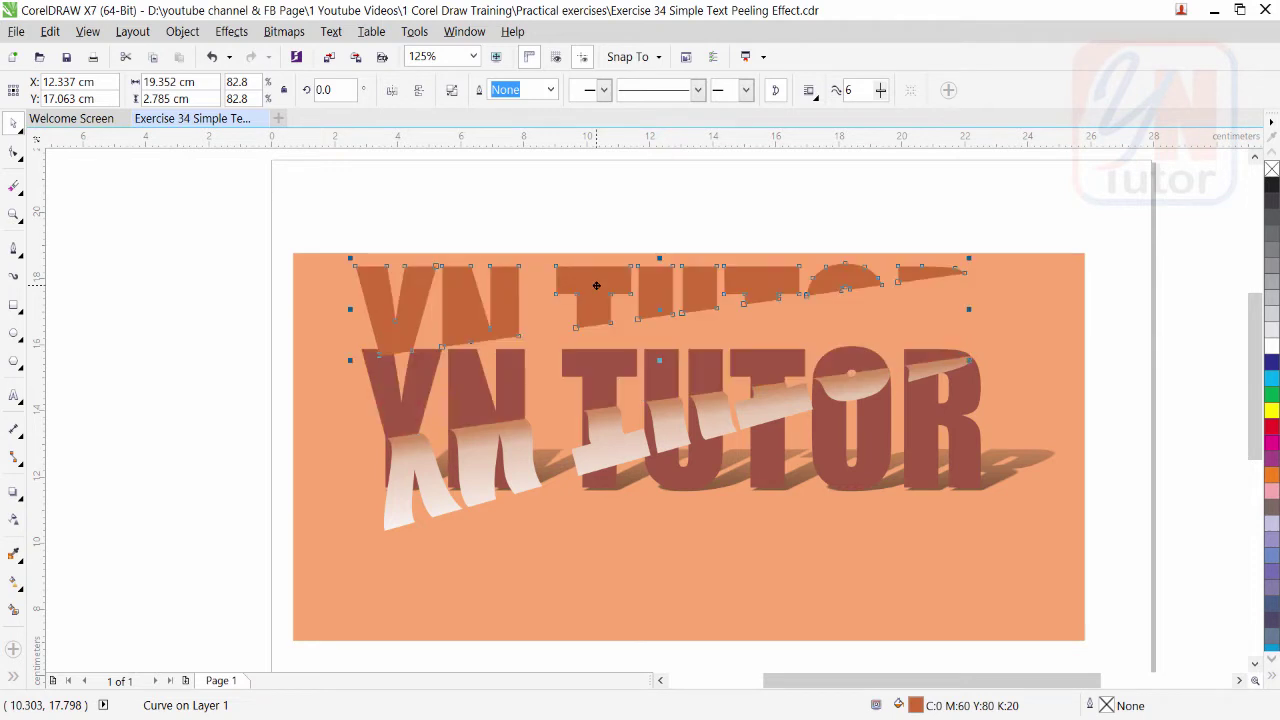
pyautogui.hotkey('ctrl', 'z')
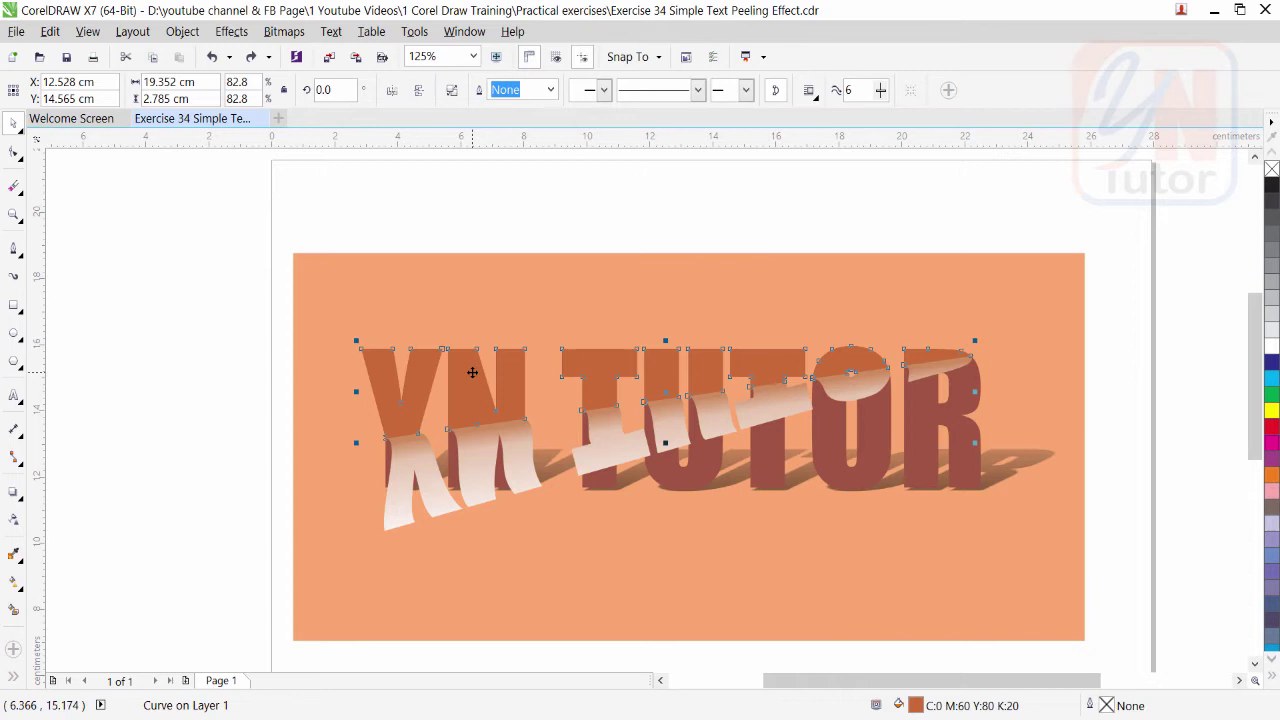
pyautogui.click(476, 462)
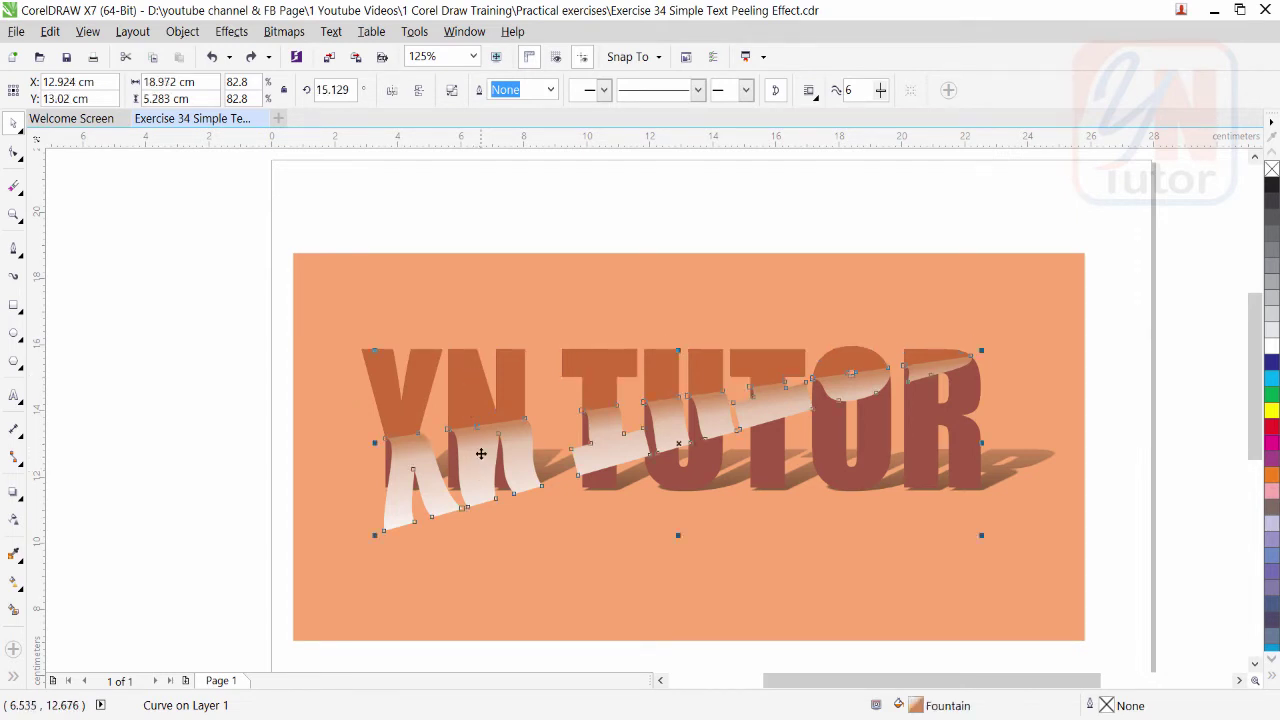
pyautogui.moveTo(486, 450); pyautogui.dragTo(473, 496)
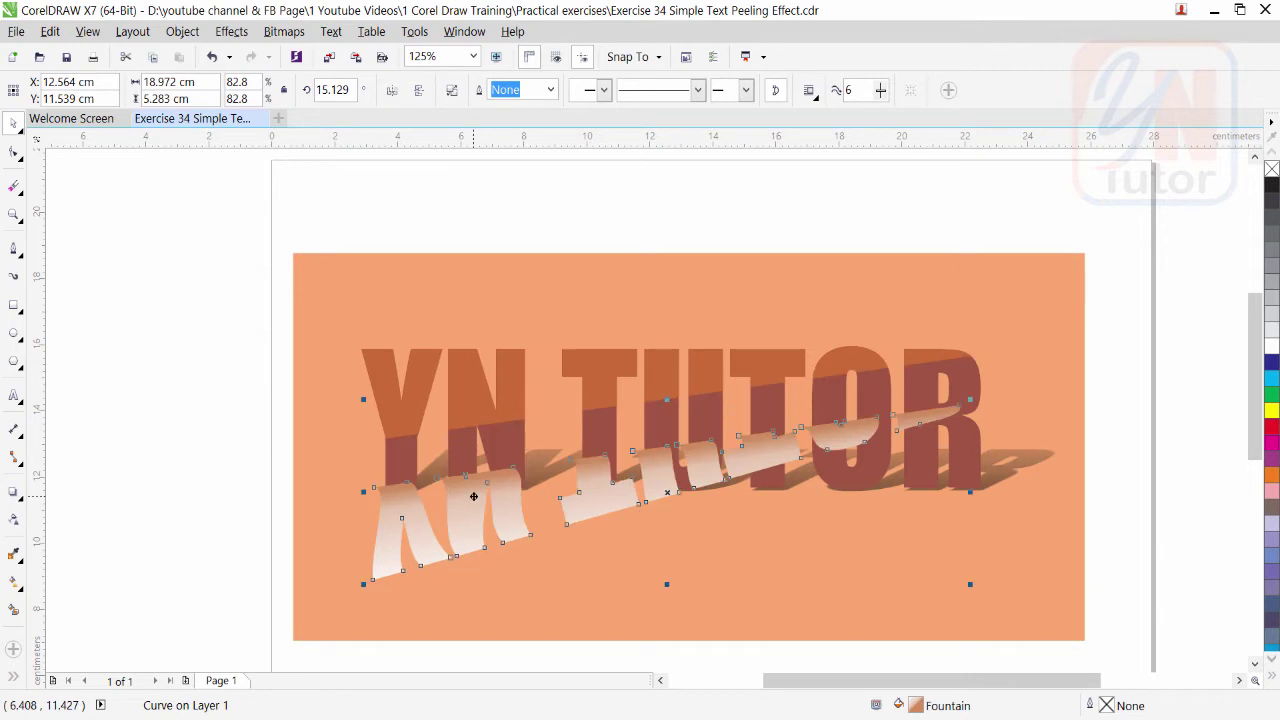
pyautogui.hotkey('ctrl', 'z')
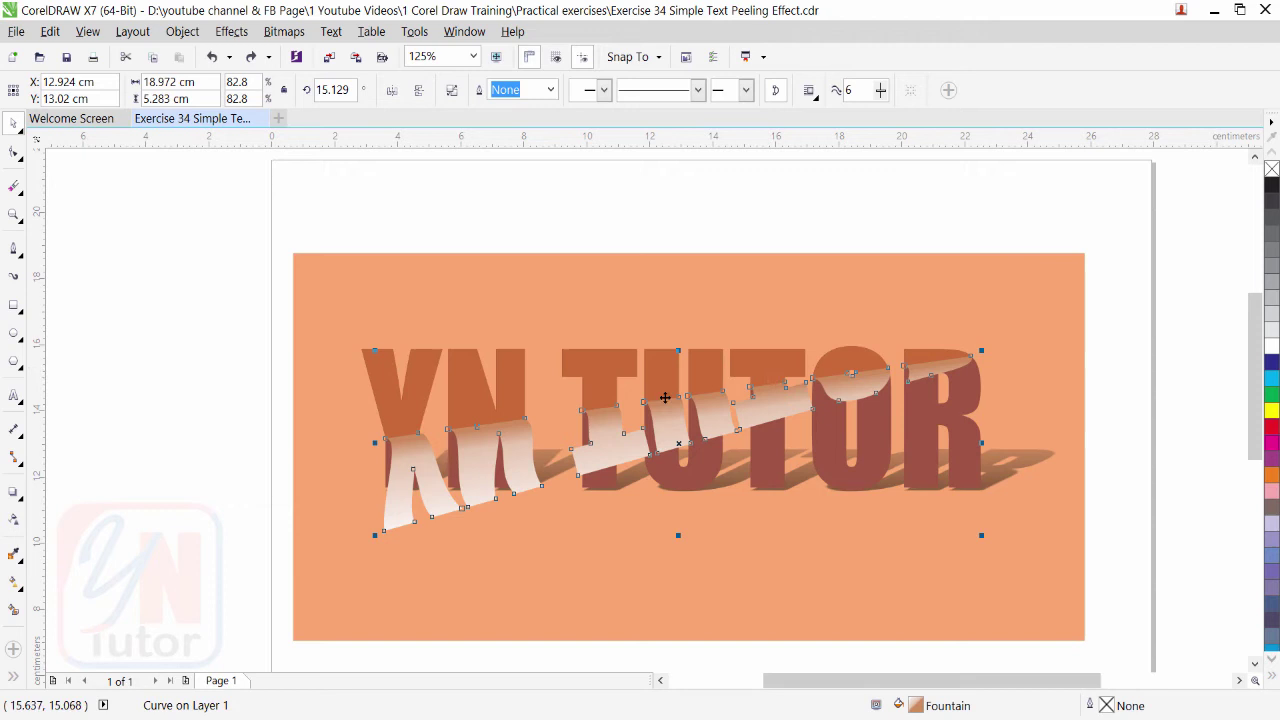
# Step: Select all five design objects, move them right off the page, and zoom to page height
pyautogui.scroll(-2, 547, 400)
pyautogui.click(545, 395)
pyautogui.moveTo(386, 297); pyautogui.dragTo(860, 562)
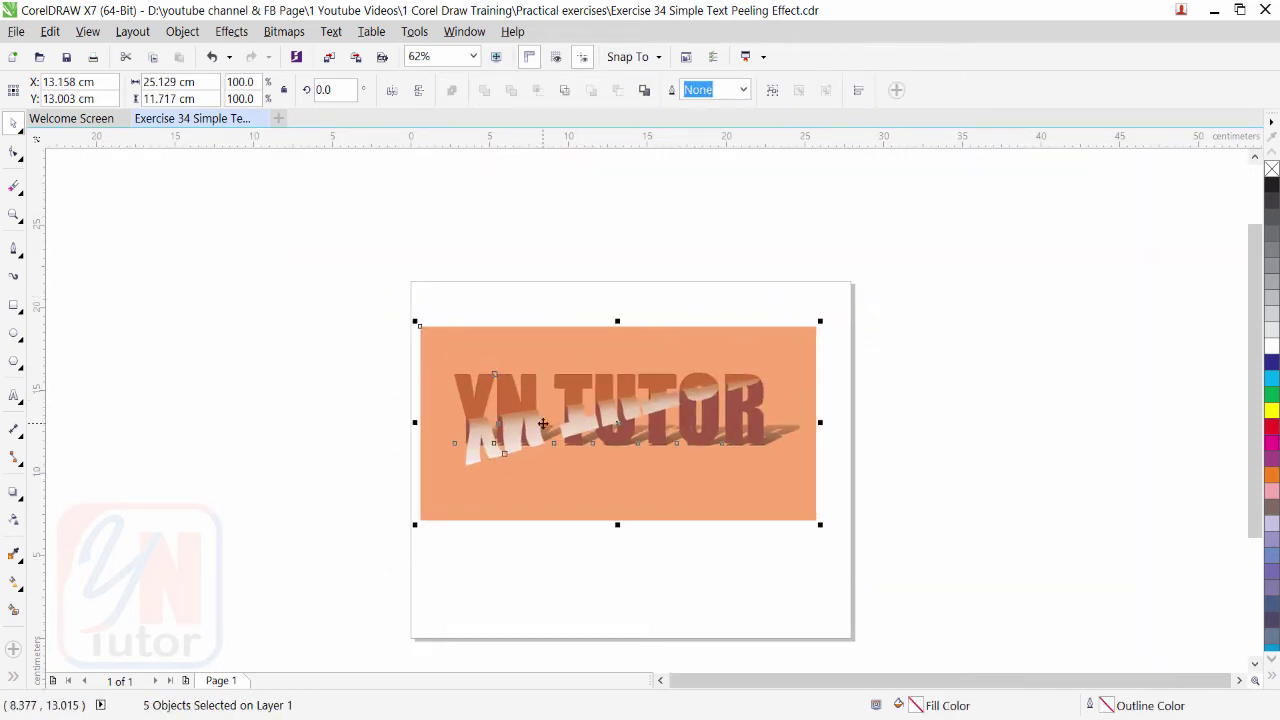
pyautogui.moveTo(546, 424); pyautogui.dragTo(990, 428)
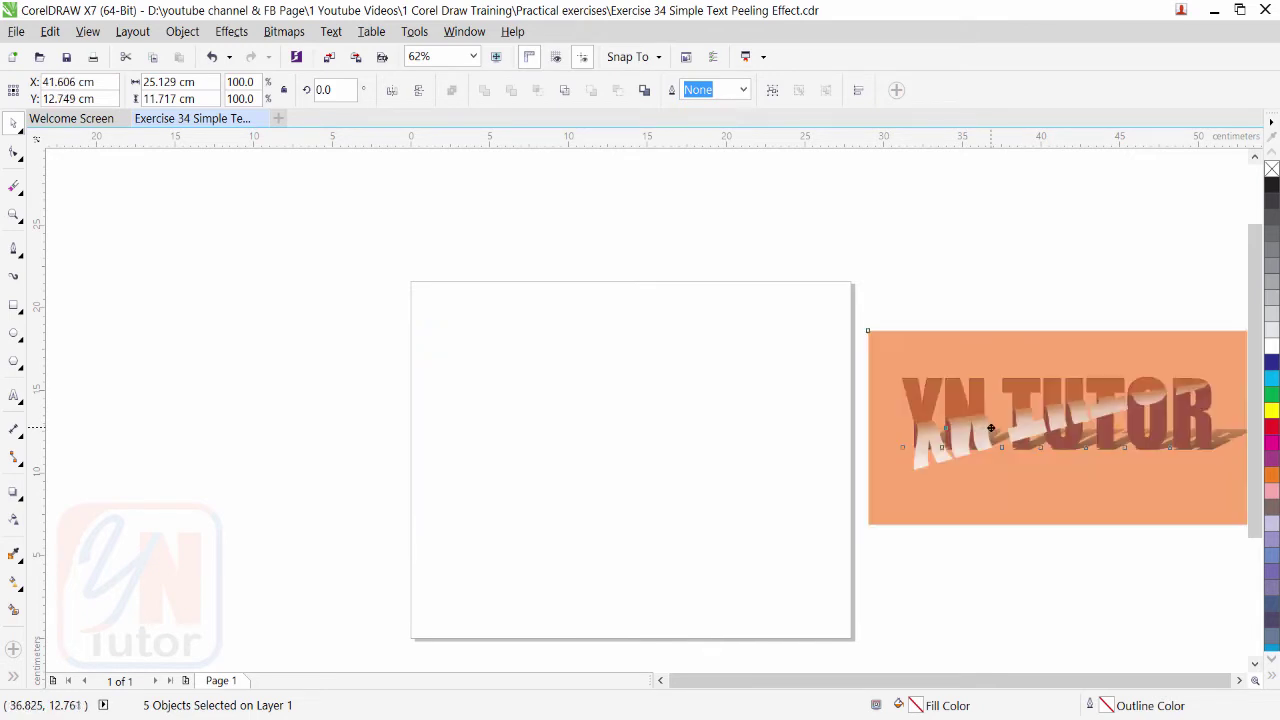
pyautogui.click(14, 214)
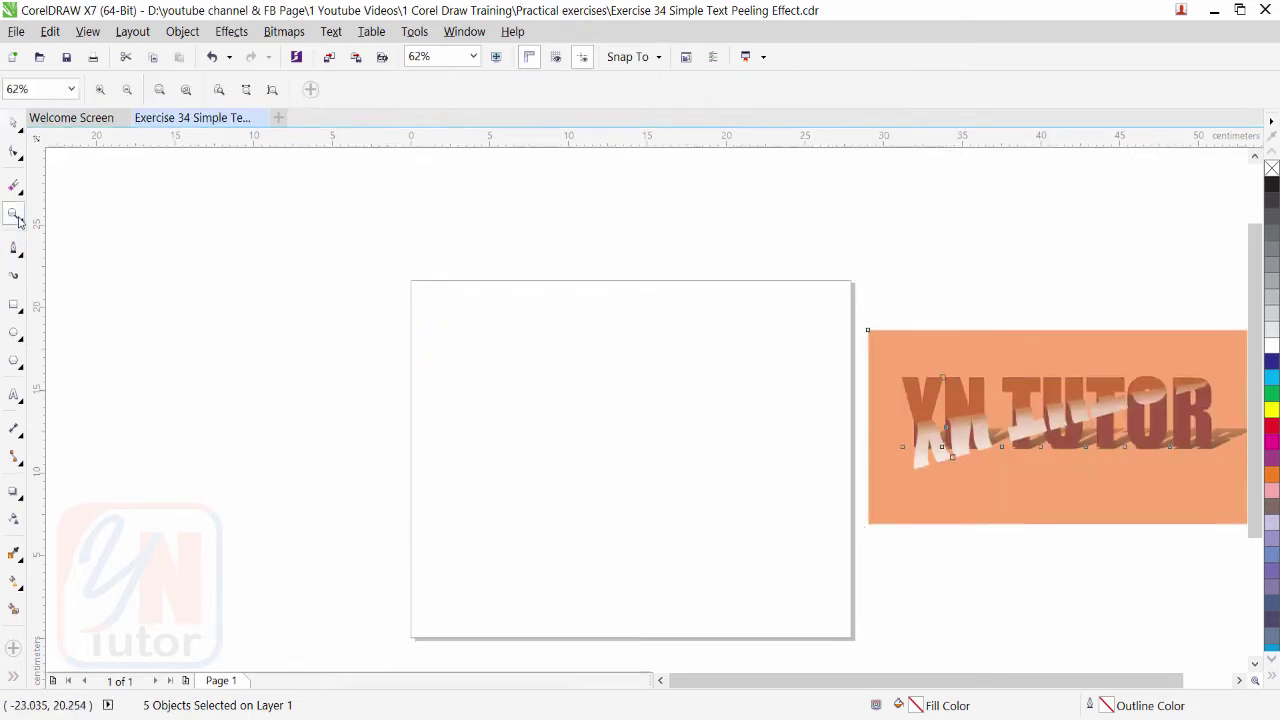
pyautogui.click(271, 91)
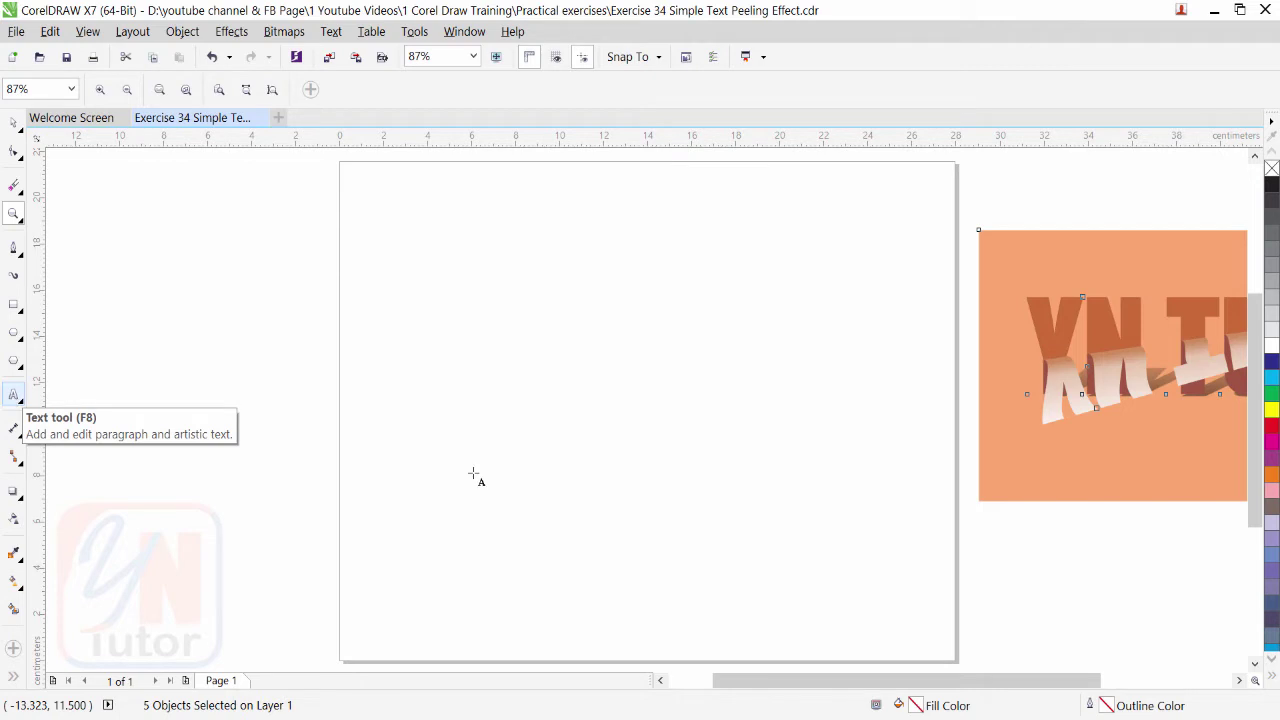
# Step: Type 'YN TUTOR' on the page and move it up and left
pyautogui.click(445, 362)
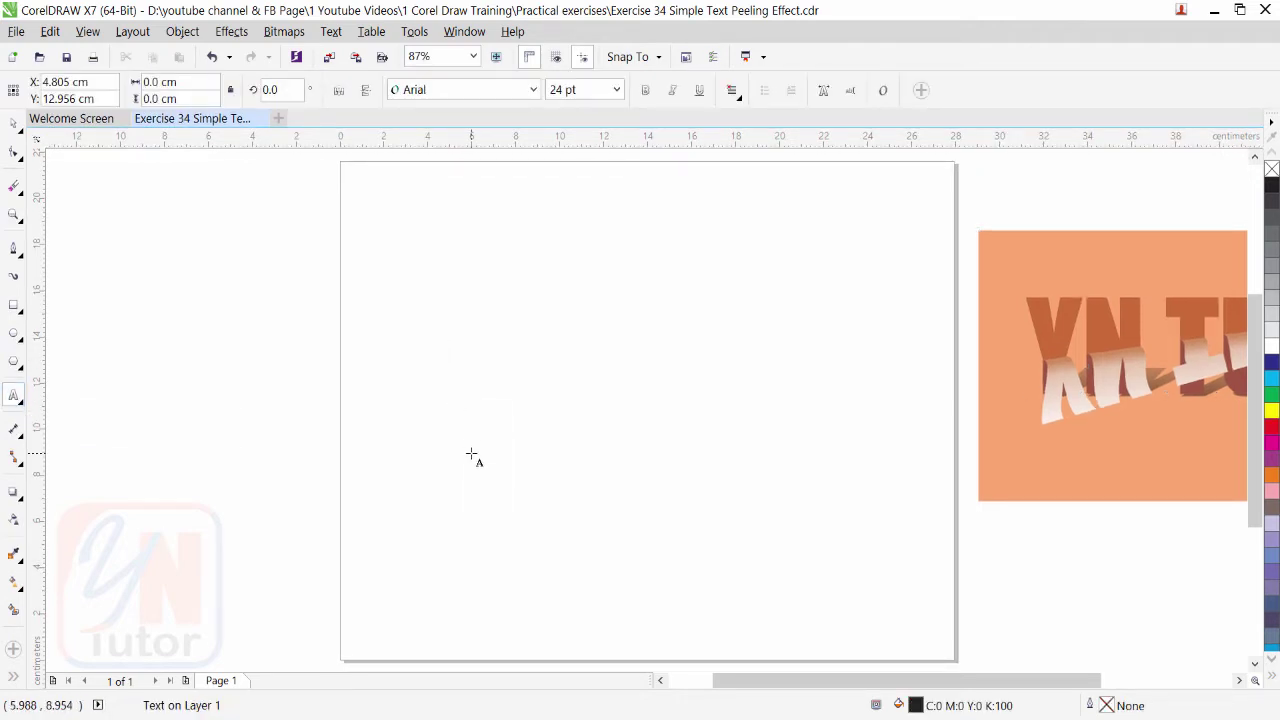
pyautogui.write('Y')
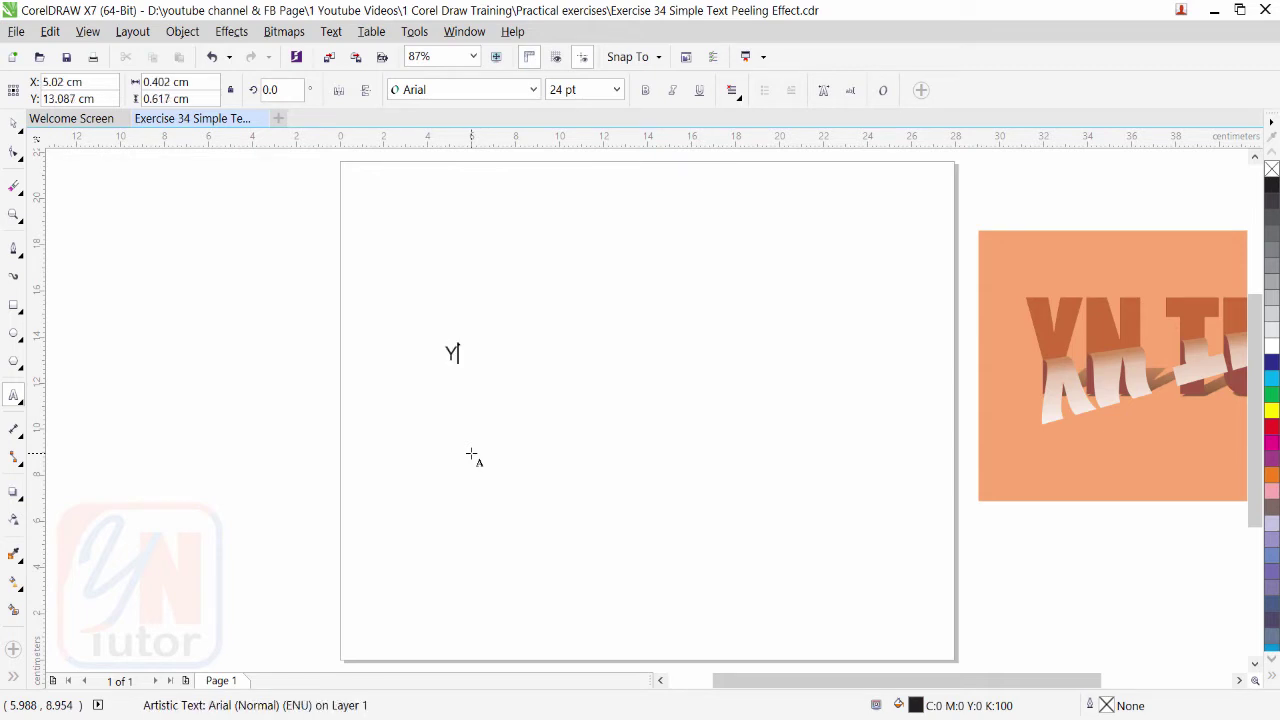
pyautogui.write('N TUTOR')
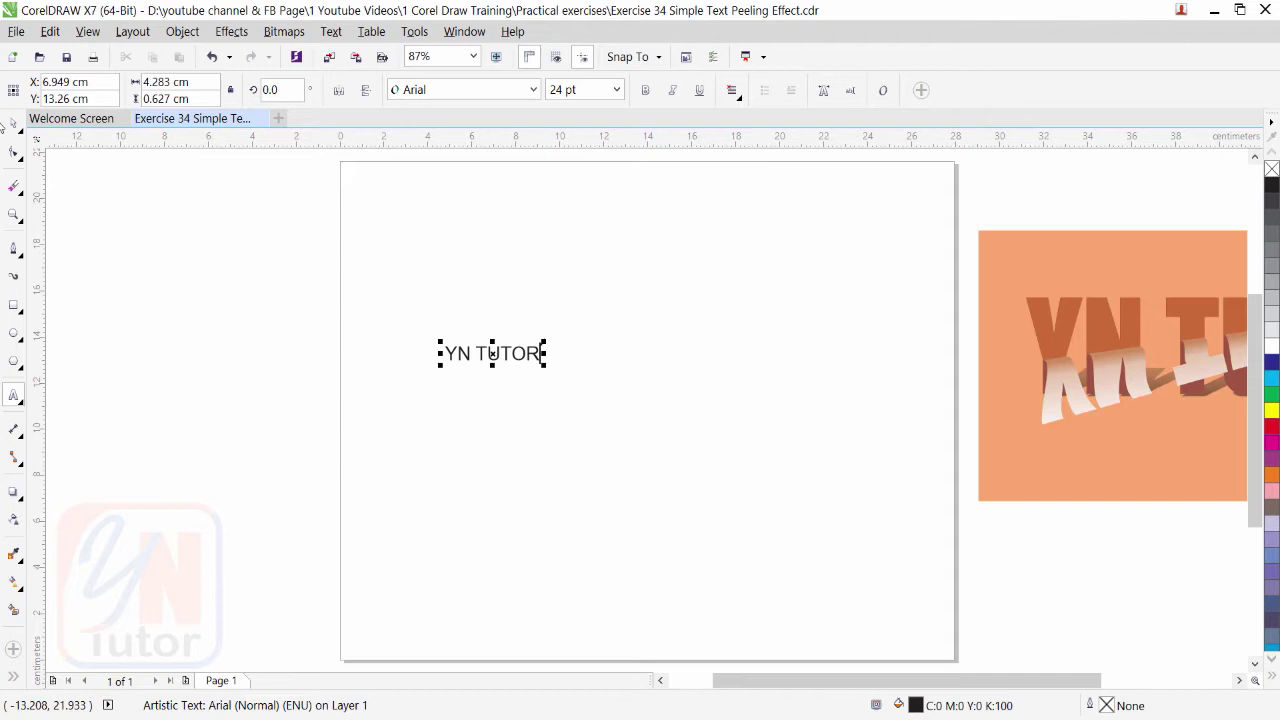
pyautogui.click(30, 143)
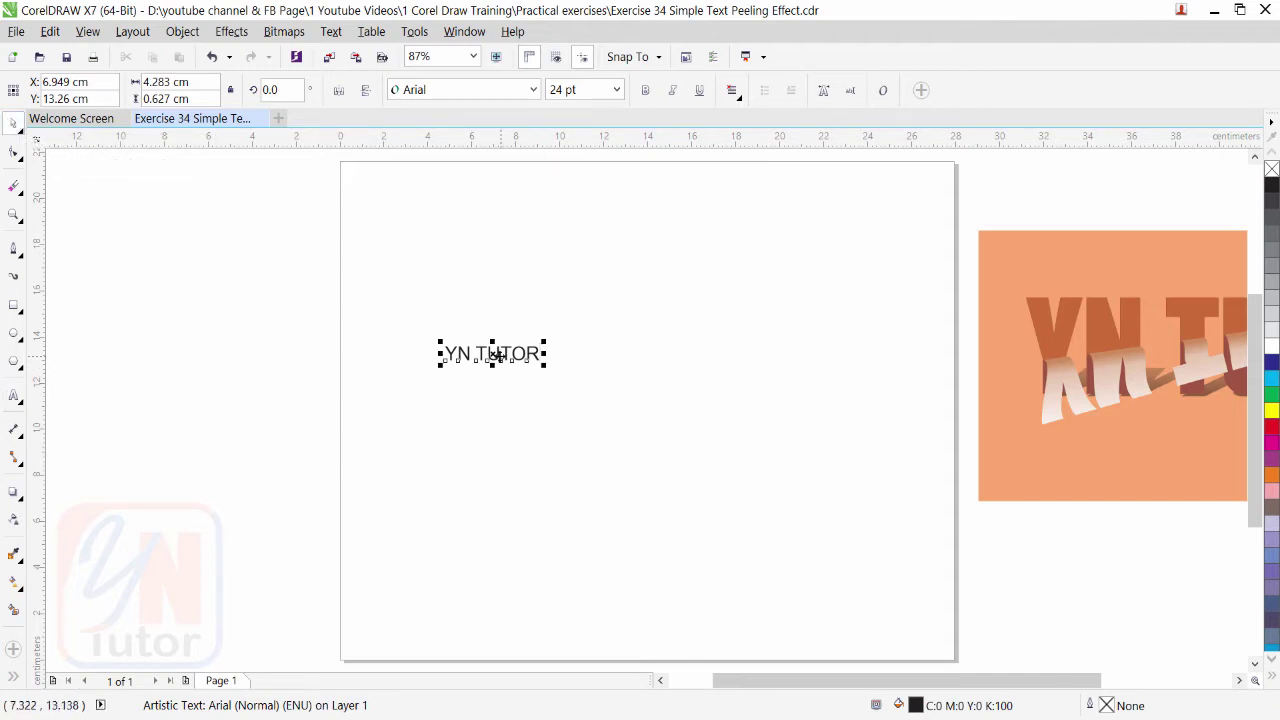
pyautogui.moveTo(494, 354); pyautogui.dragTo(450, 285)
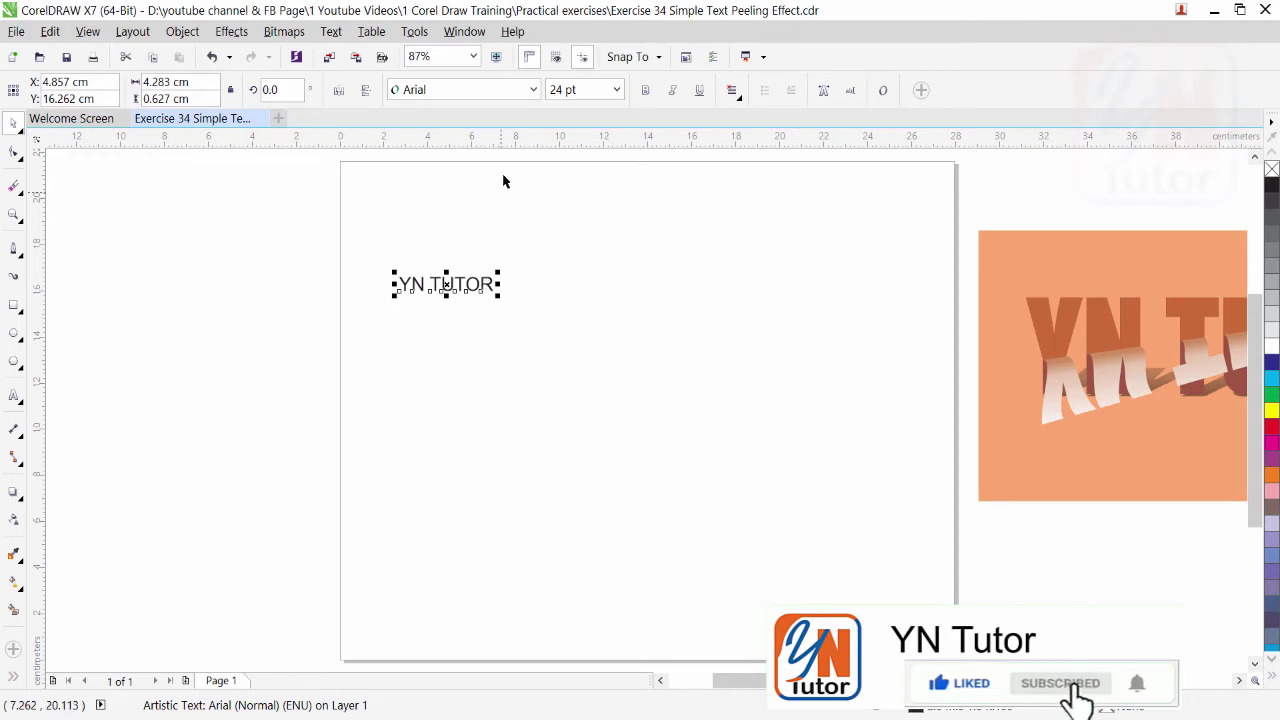
# Step: Set the text in Impact and enlarge it to about 173 pt across the page
pyautogui.click(533, 91)
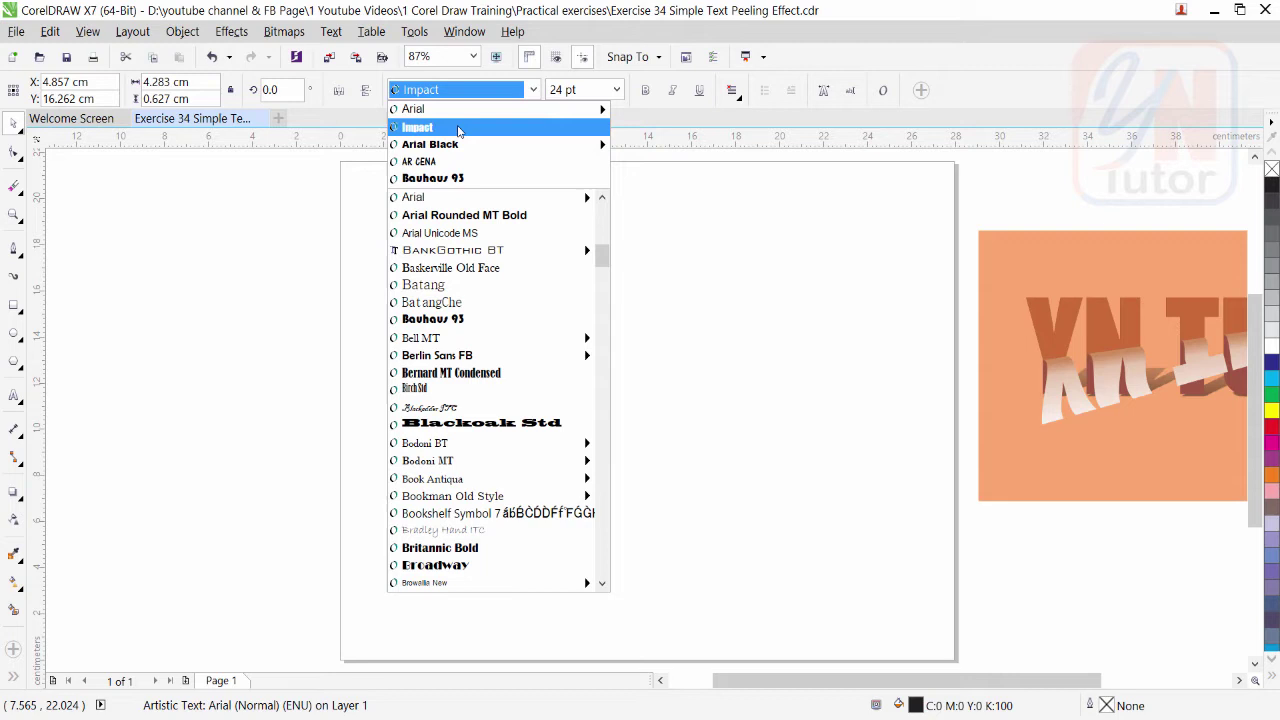
pyautogui.click(458, 130)
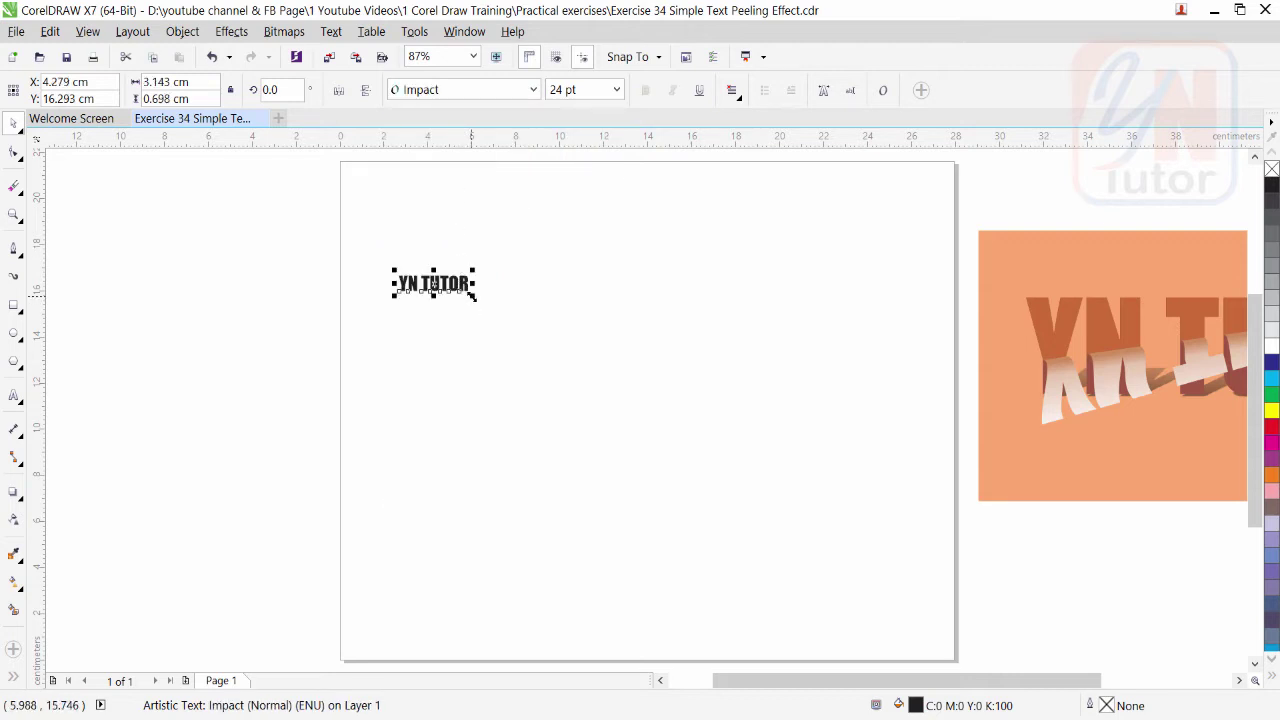
pyautogui.moveTo(475, 296); pyautogui.dragTo(903, 640)
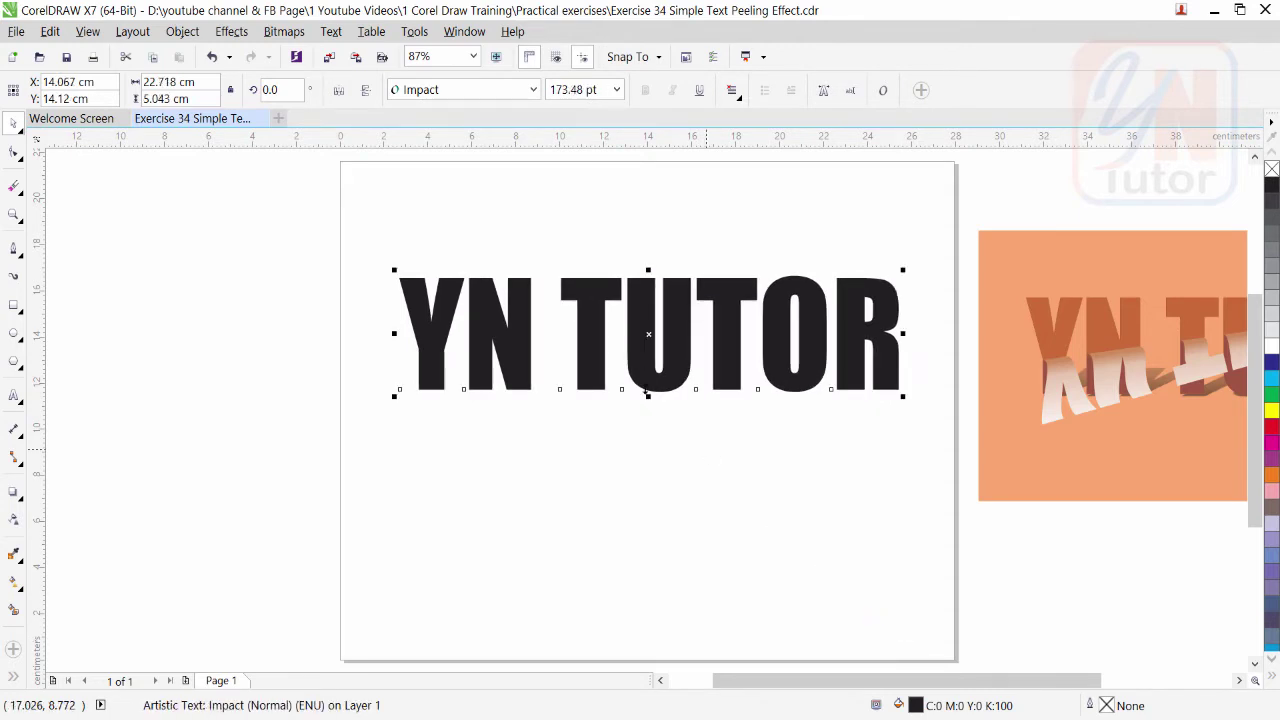
# Step: Move the text toward centre, float the Default Palette, and fill the text reddish brown (C:0 M:60 Y:60 K:40)
pyautogui.moveTo(648, 300); pyautogui.dragTo(577, 370)
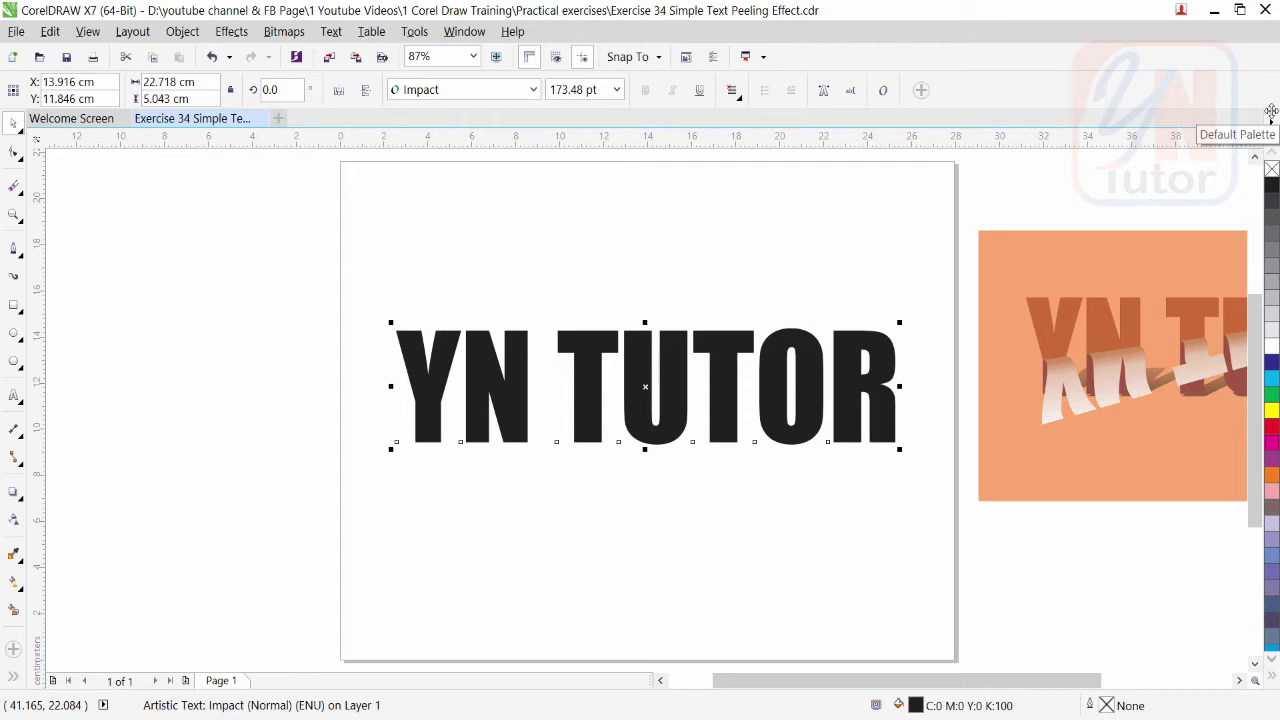
pyautogui.moveTo(1271, 110); pyautogui.dragTo(1072, 204)
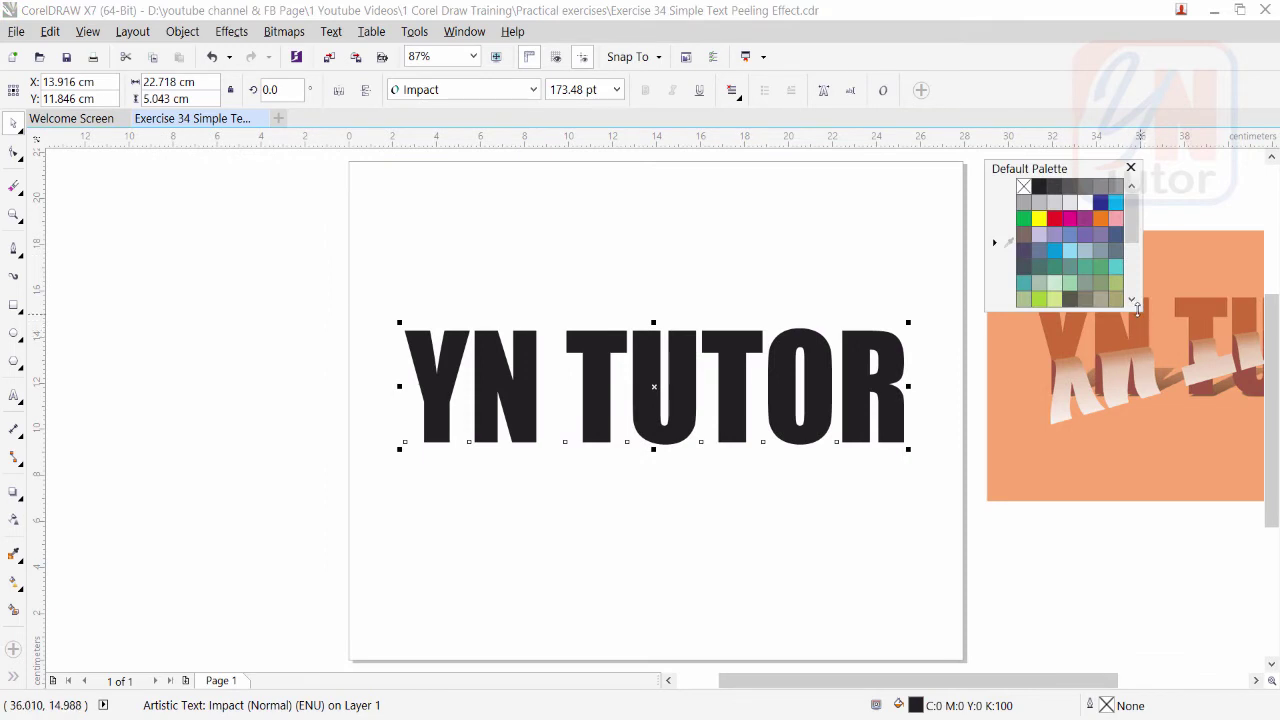
pyautogui.moveTo(1137, 311); pyautogui.dragTo(1180, 434)
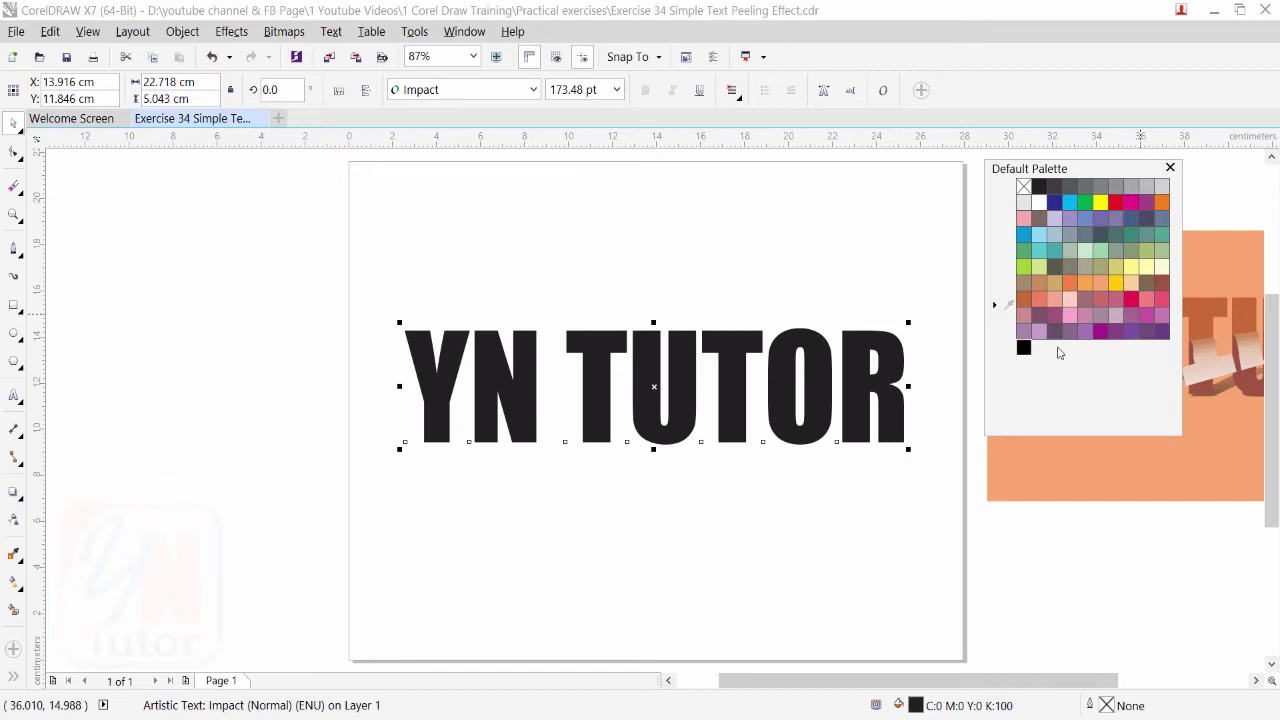
pyautogui.click(1162, 284)
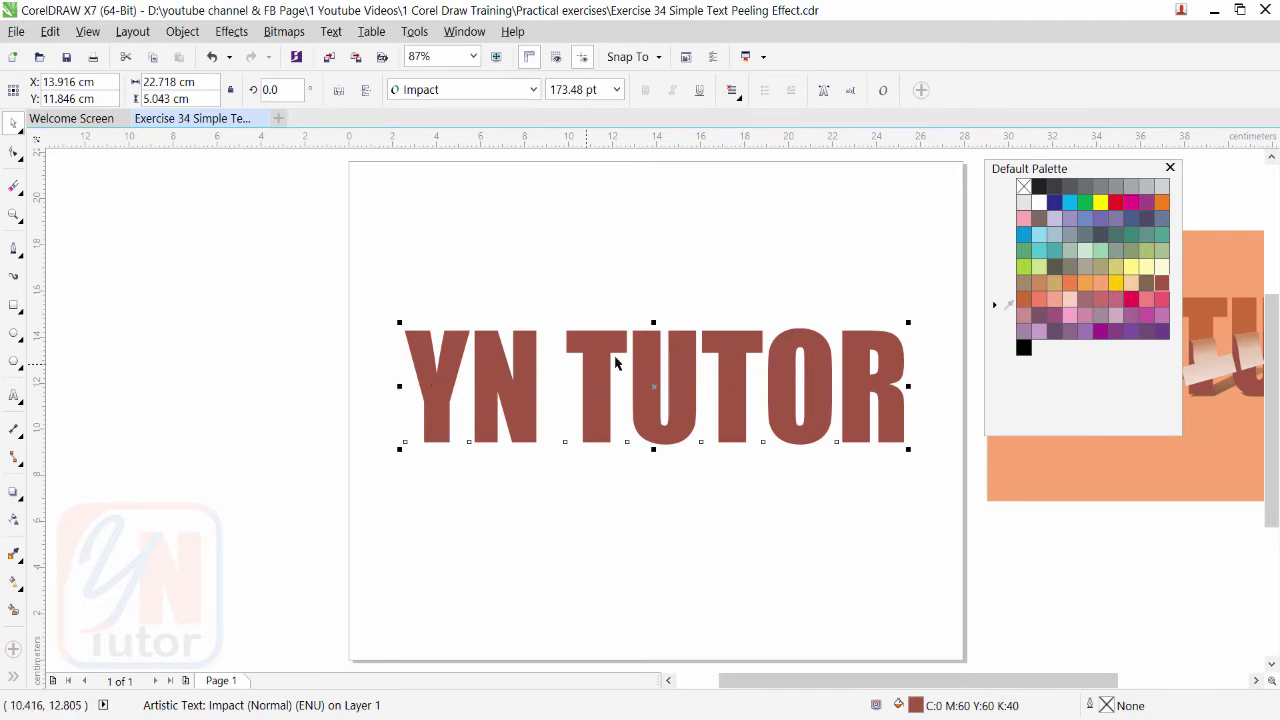
# Step: Draw a slanted four-sided strip across the upper letters and select it together with the text
pyautogui.click(17, 252)
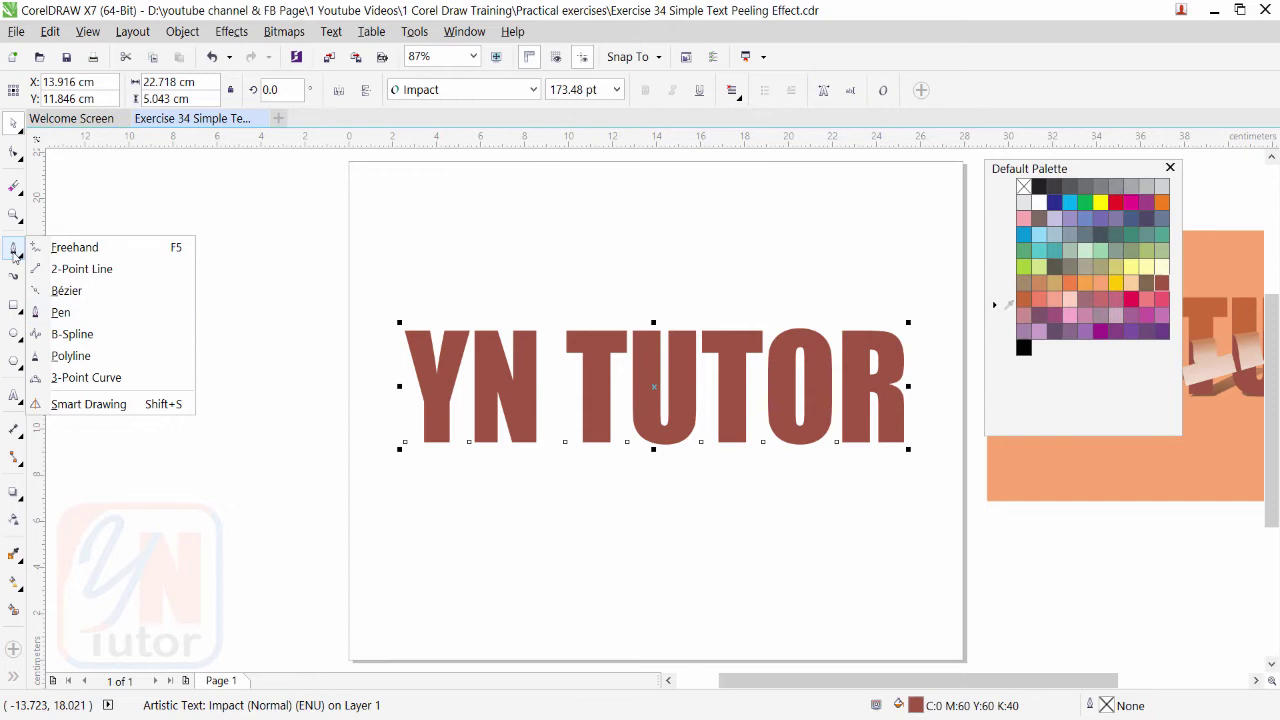
pyautogui.click(85, 314)
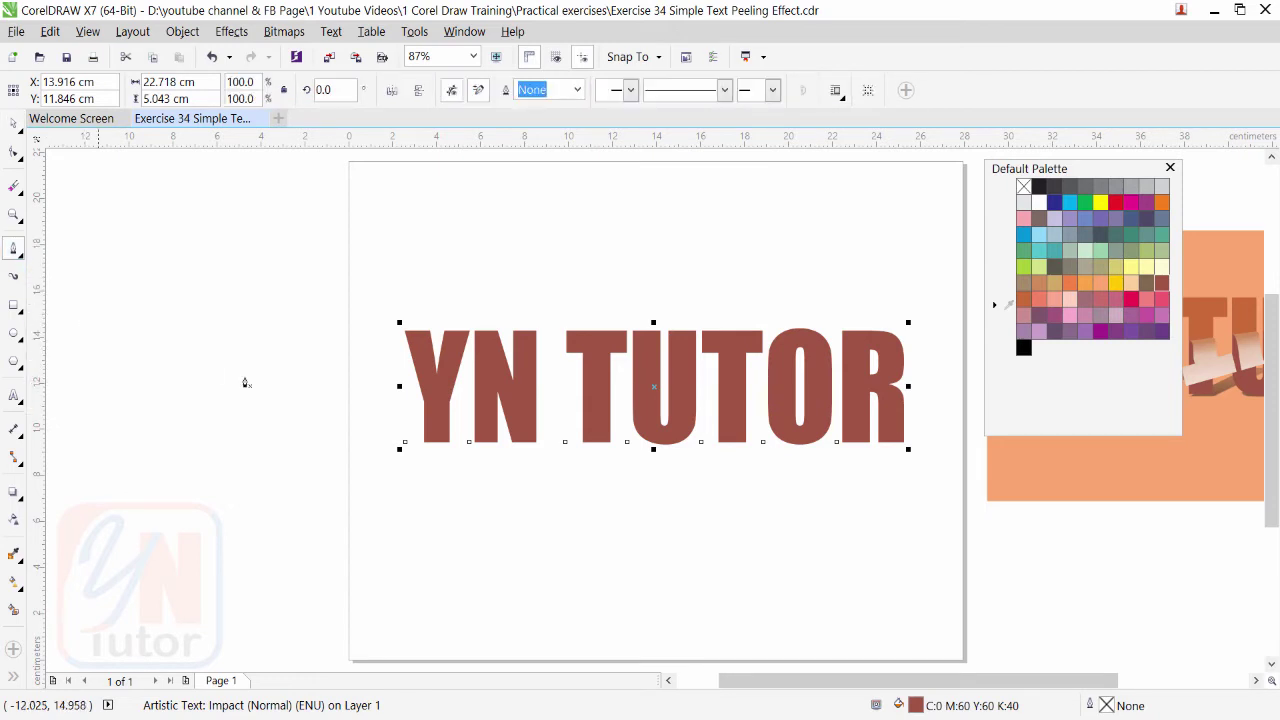
pyautogui.click(365, 409)
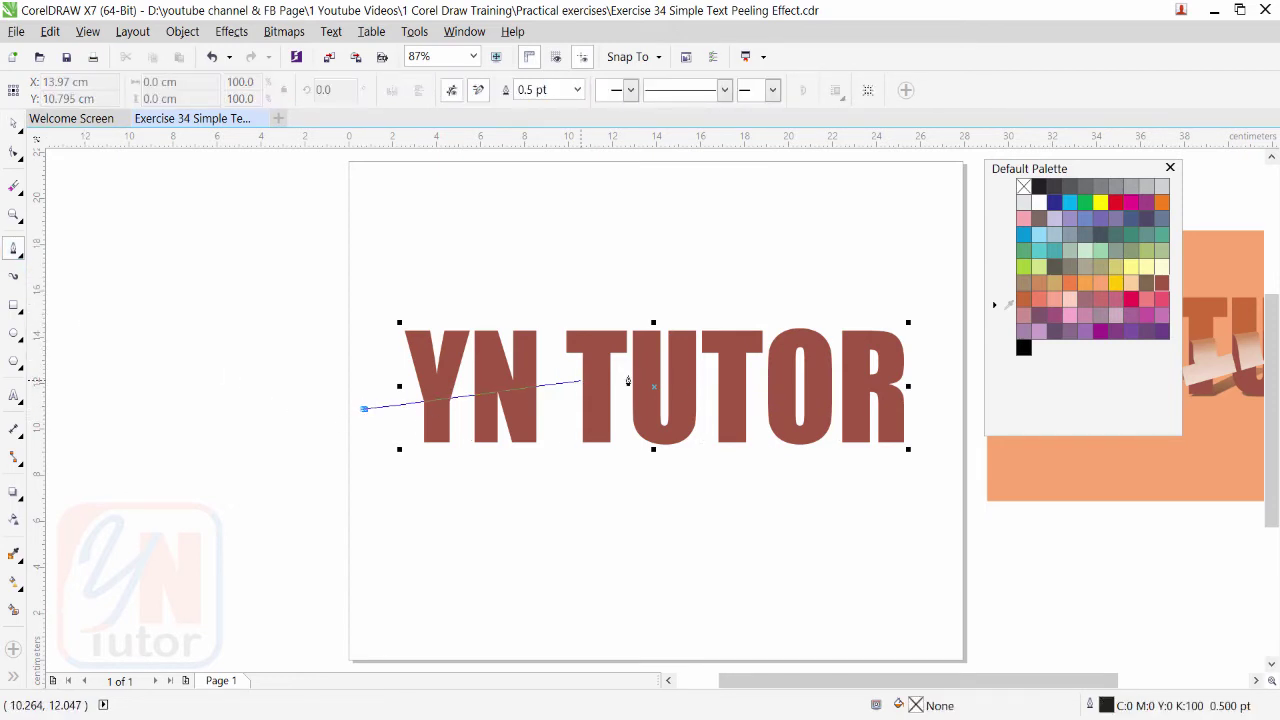
pyautogui.click(935, 339)
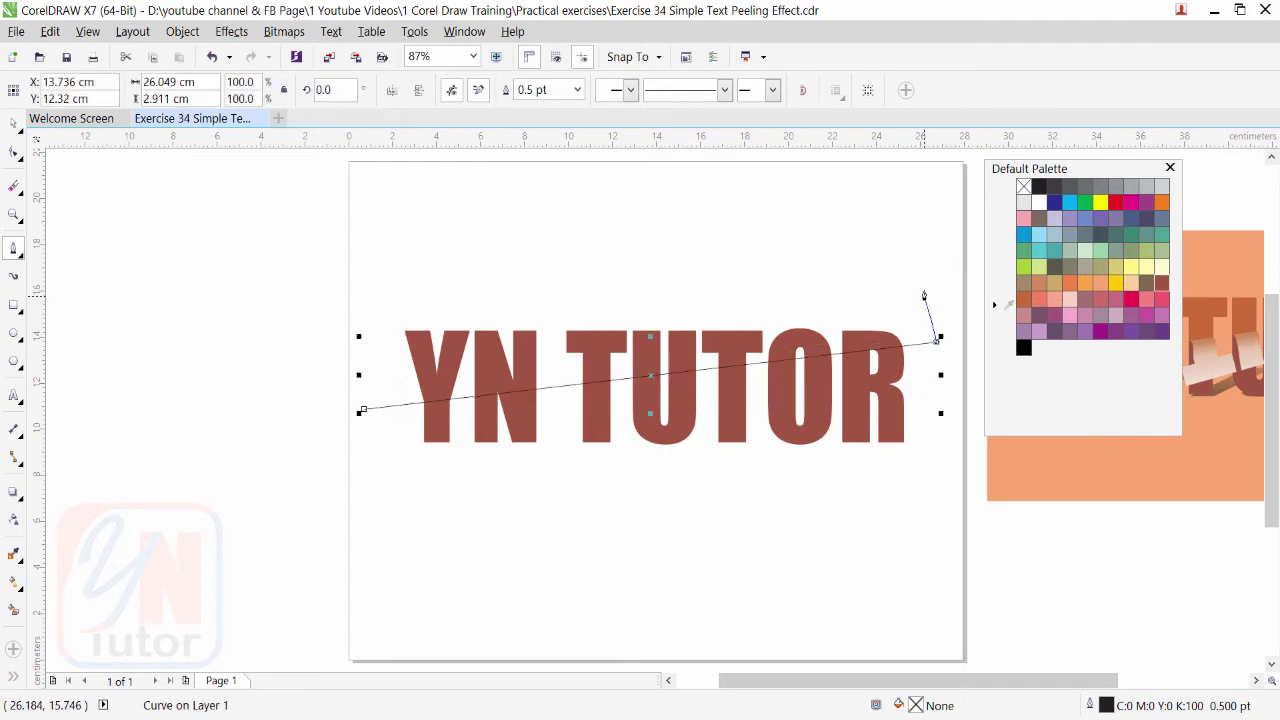
pyautogui.click(923, 290)
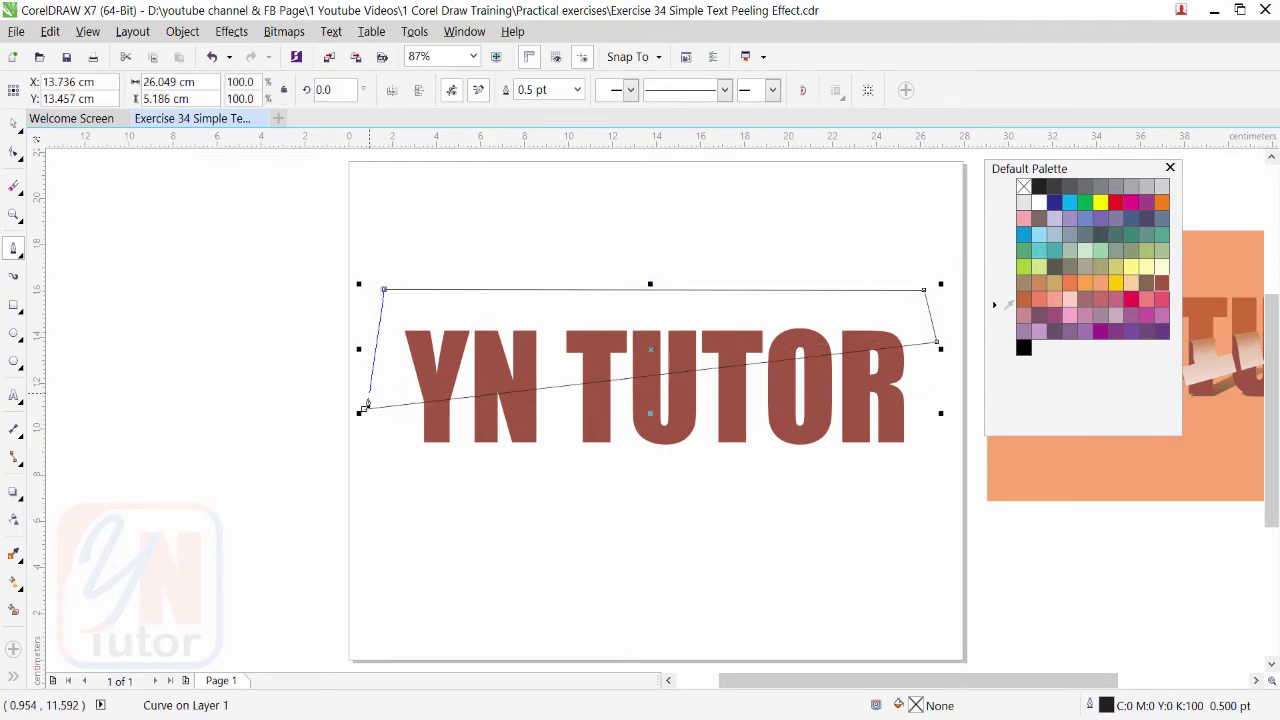
pyautogui.moveTo(366, 405); pyautogui.dragTo(363, 410)
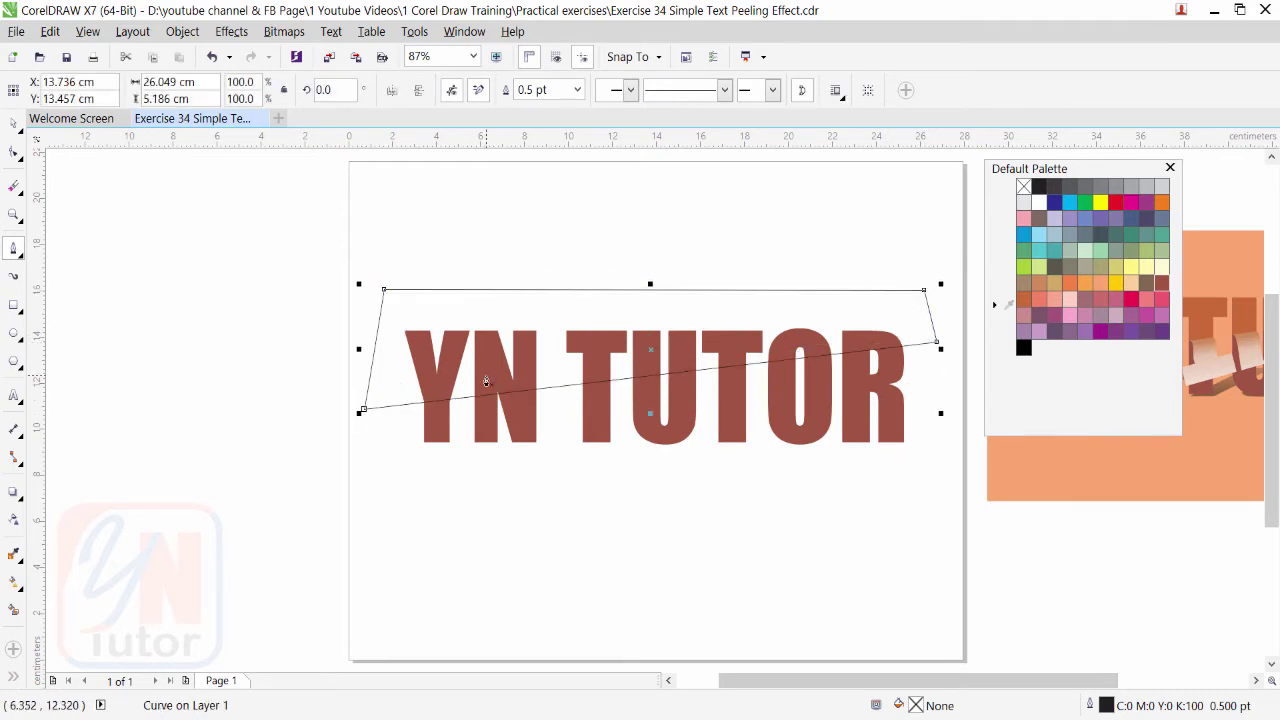
pyautogui.press('space')
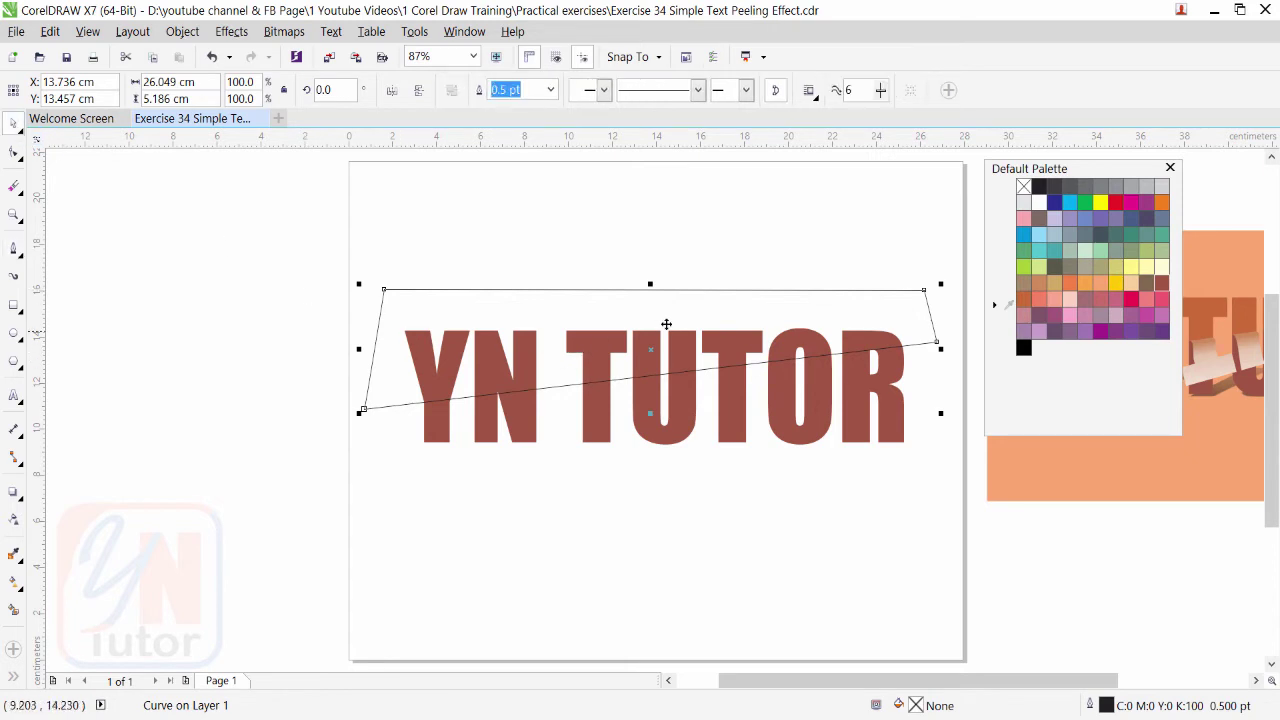
pyautogui.keyDown('shift'); pyautogui.click(592, 428); pyautogui.keyUp('shift')
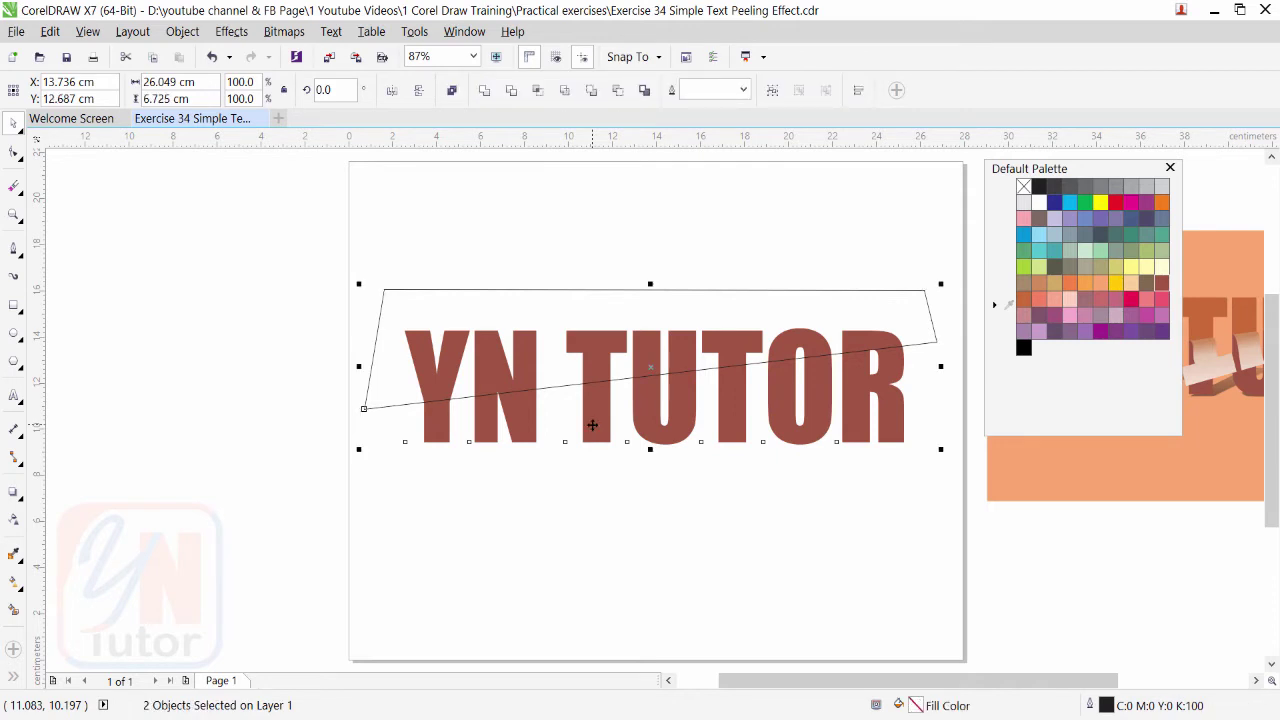
# Step: Intersect the strip with the text and fill the cut-out piece orange (C:0 M:60 Y:80 K:20)
pyautogui.click(539, 92)
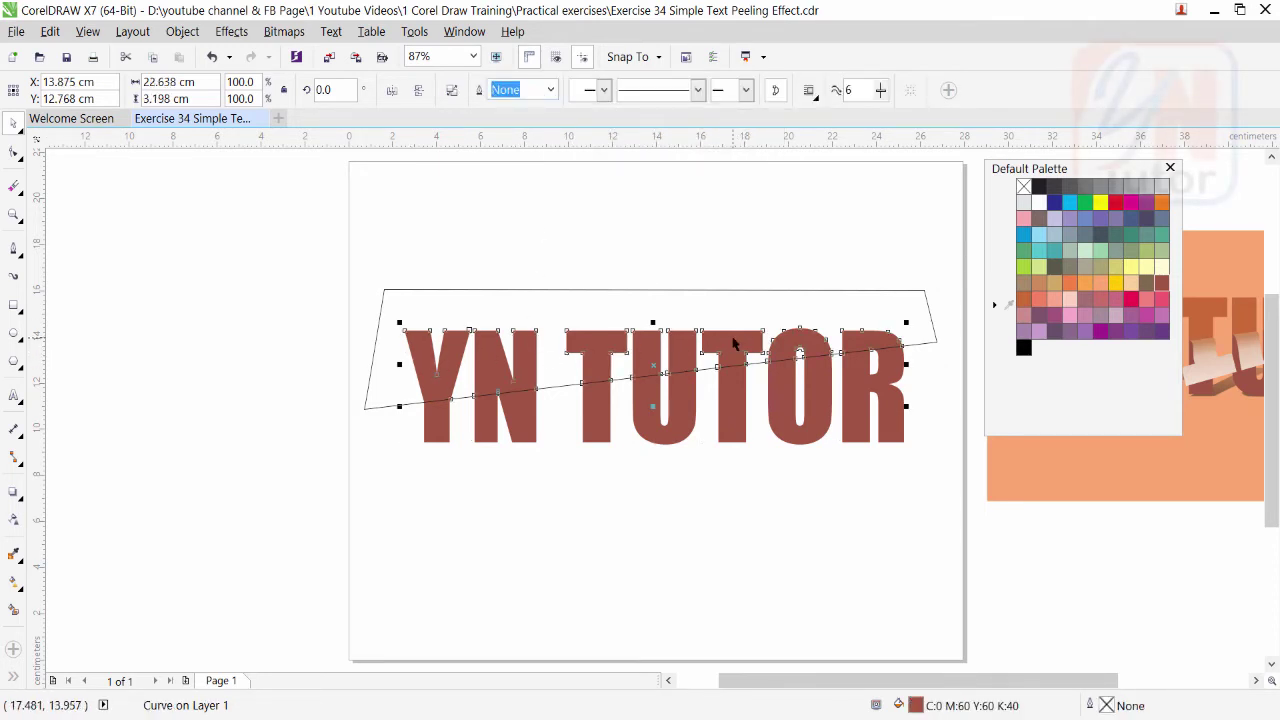
pyautogui.click(1040, 283)
pyautogui.click(1024, 300)
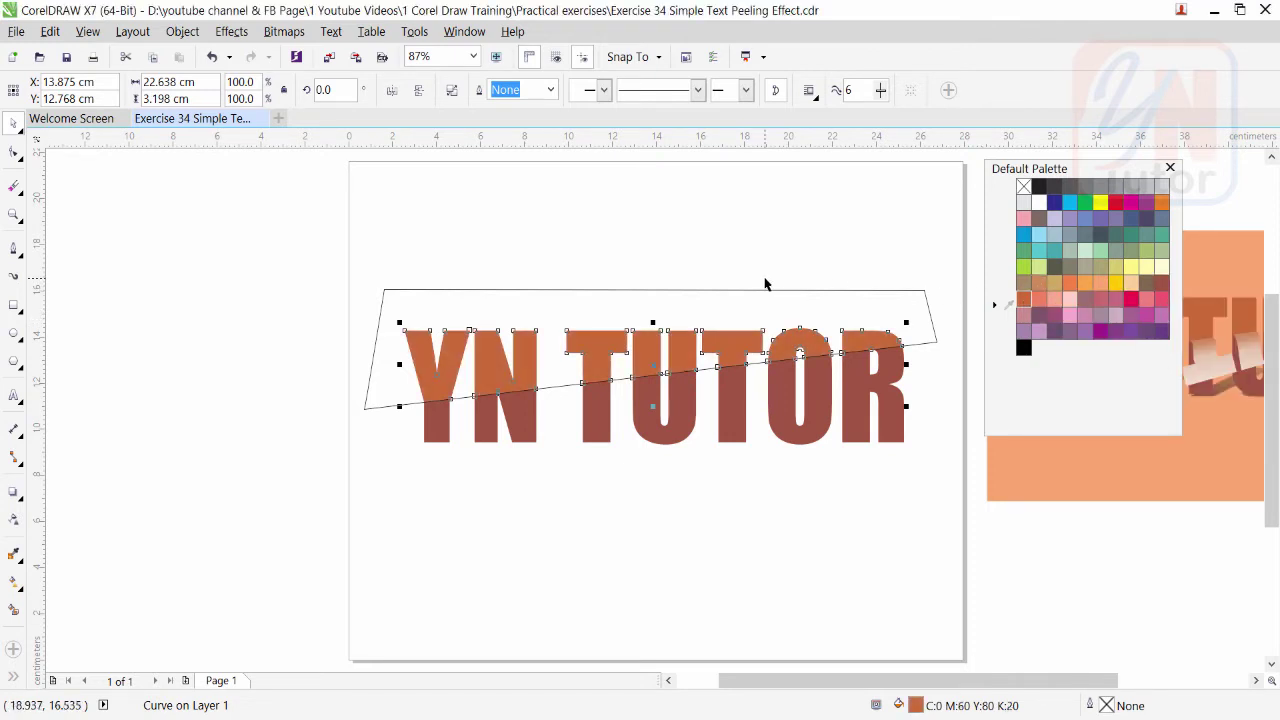
# Step: Delete the helper strip shape and select the orange upper piece
pyautogui.click(410, 294)
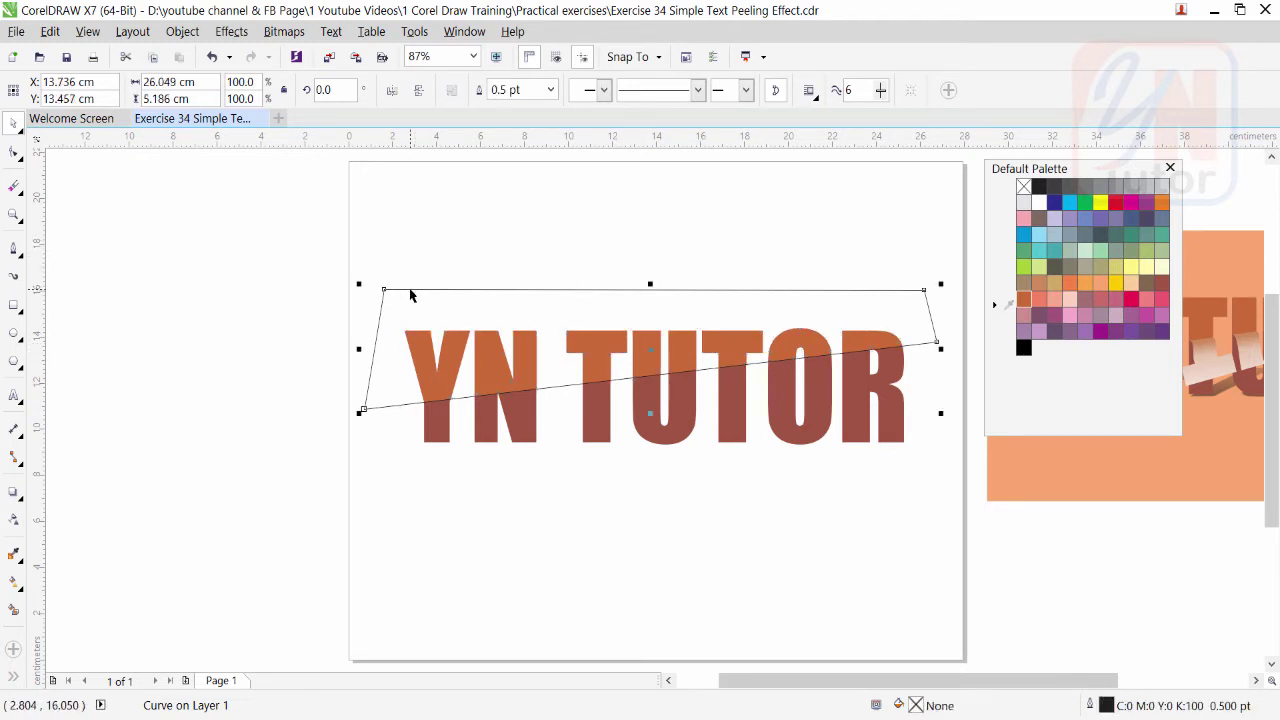
pyautogui.press('Delete')
pyautogui.click(519, 357)
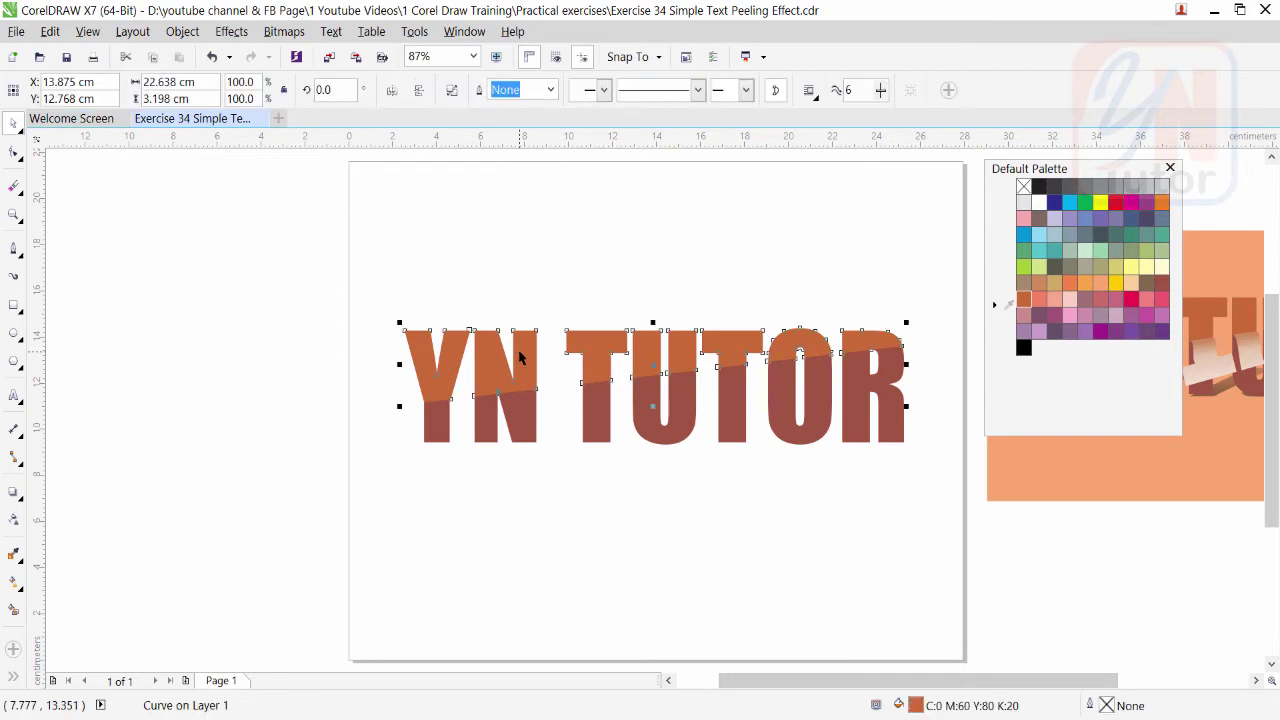
# Step: Mirror the orange piece vertically, move it below, and snap its edge to the cut using Snap To Objects
pyautogui.click(419, 94)
pyautogui.moveTo(591, 400); pyautogui.dragTo(578, 488)
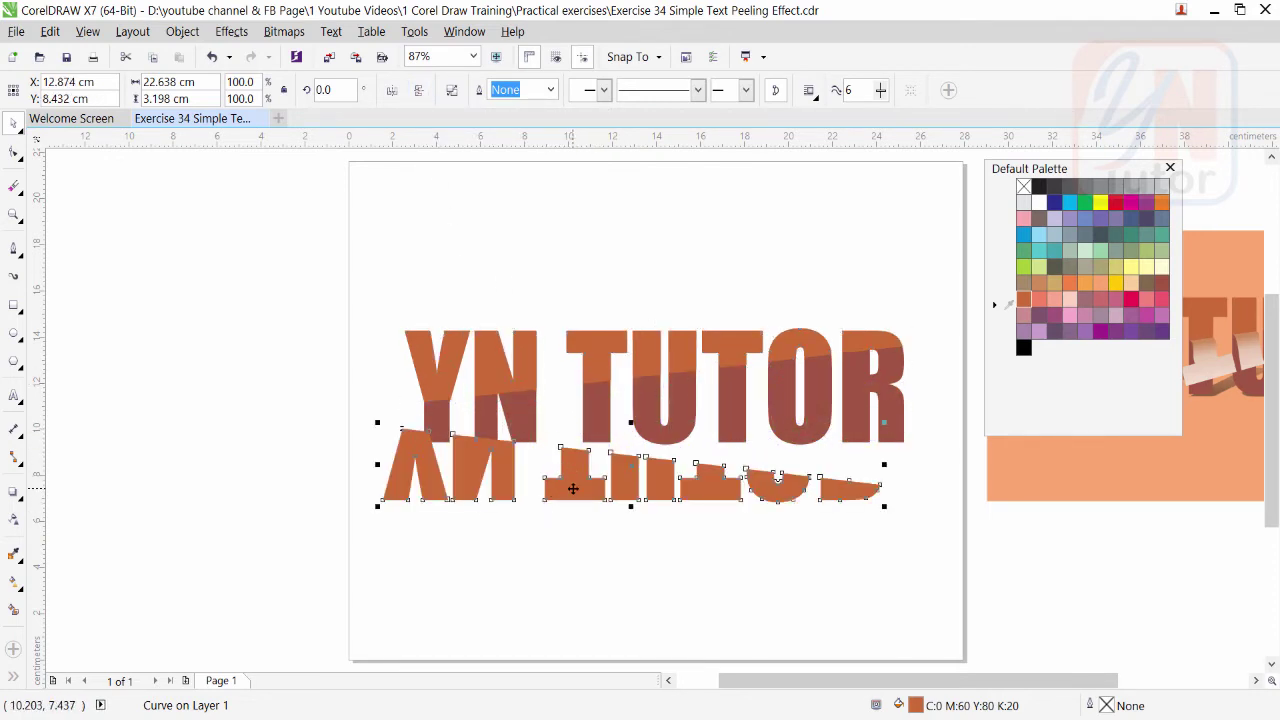
pyautogui.click(87, 32)
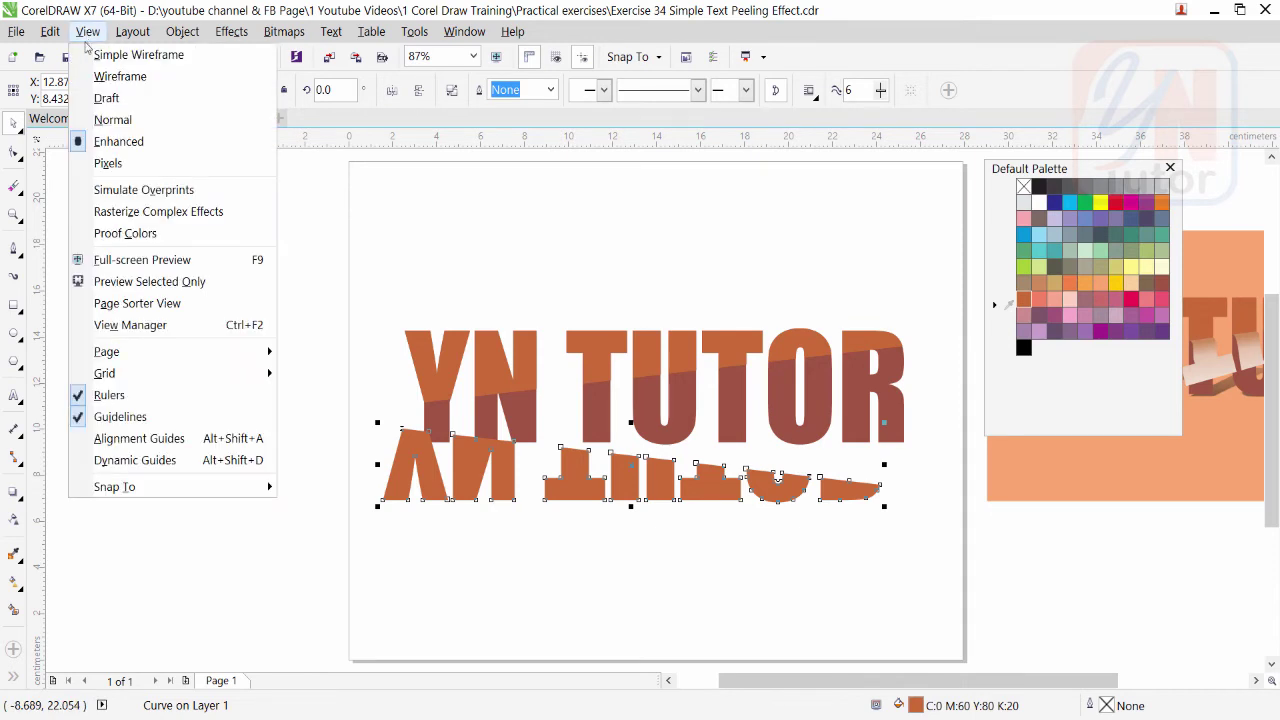
pyautogui.moveTo(131, 490)
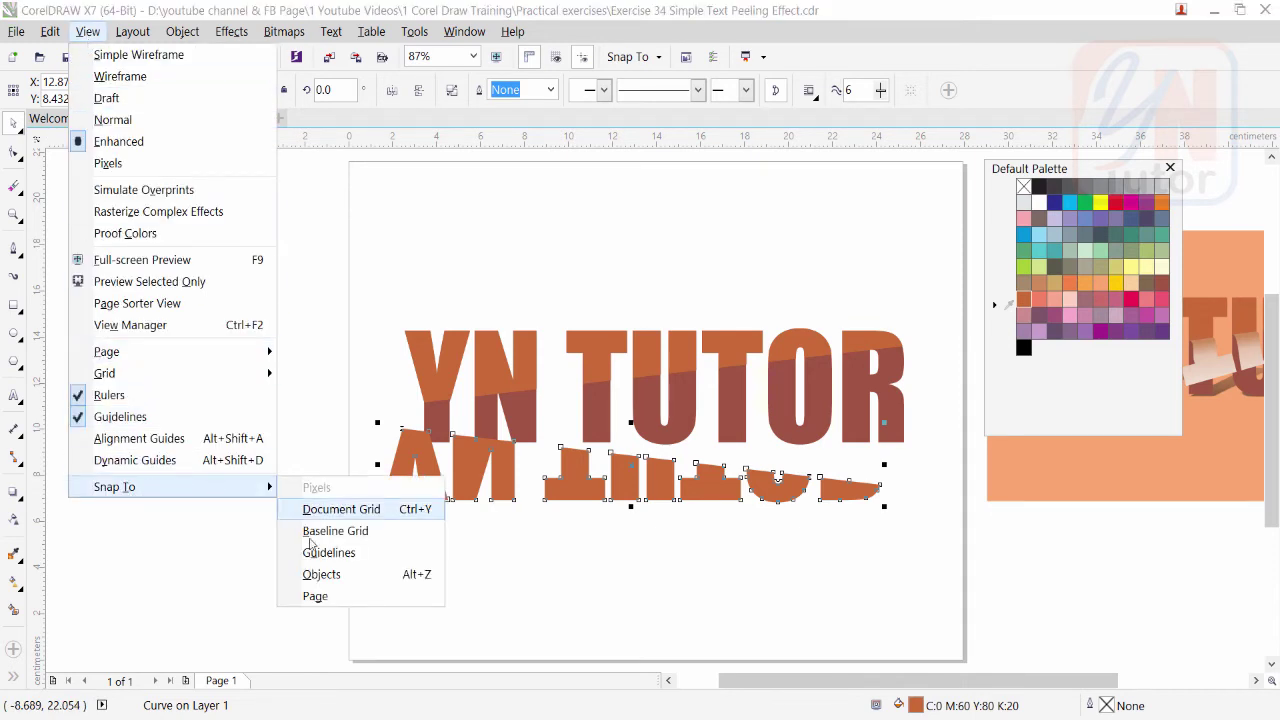
pyautogui.click(318, 578)
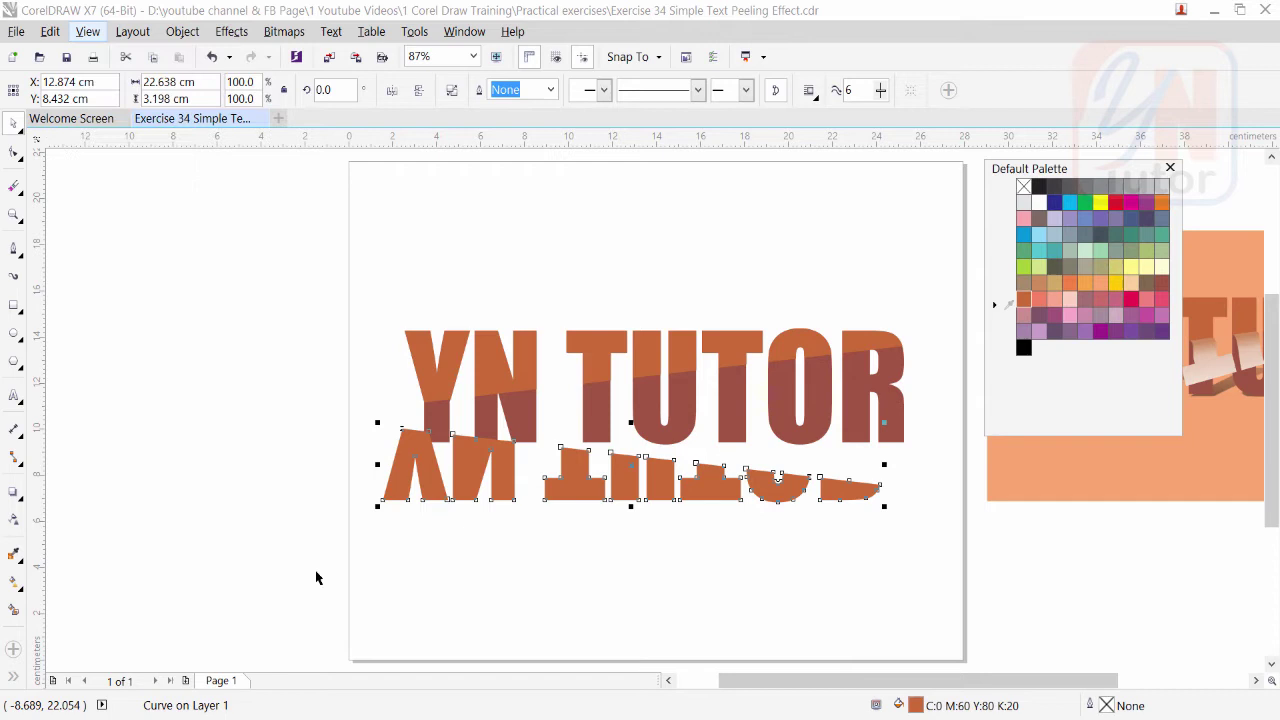
pyautogui.scroll(2, 423, 428)
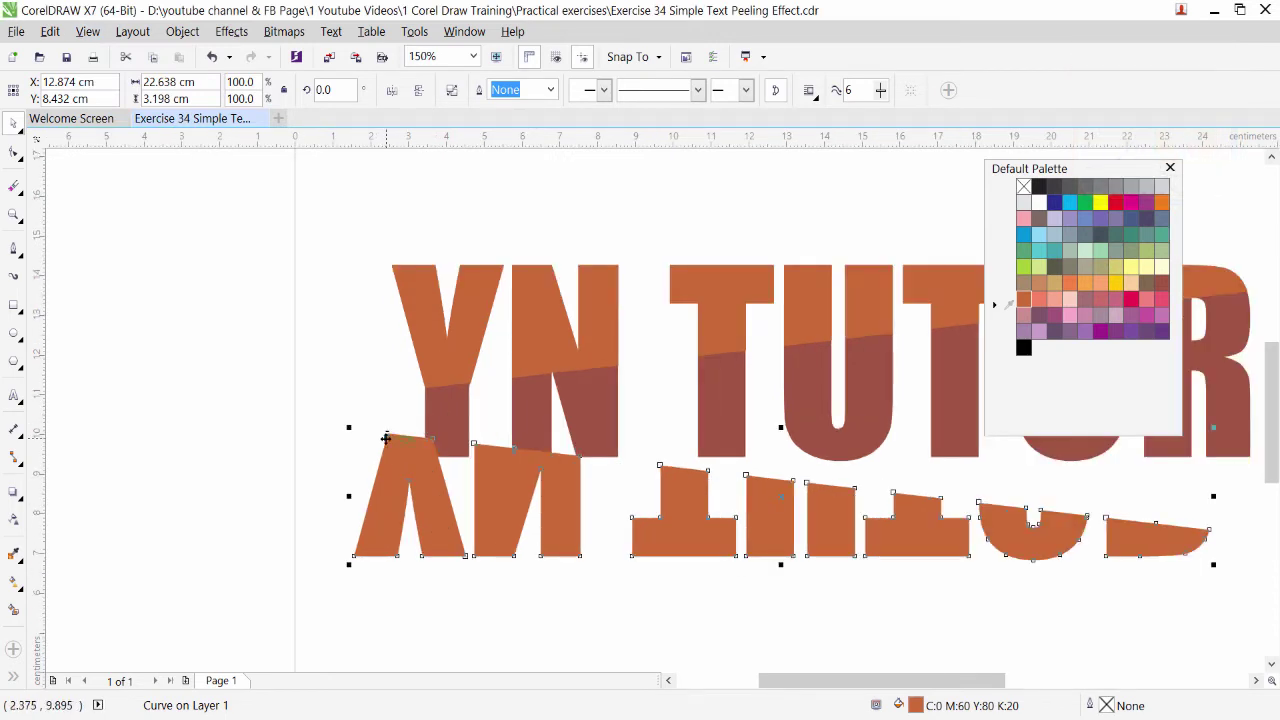
pyautogui.moveTo(390, 436); pyautogui.dragTo(428, 390)
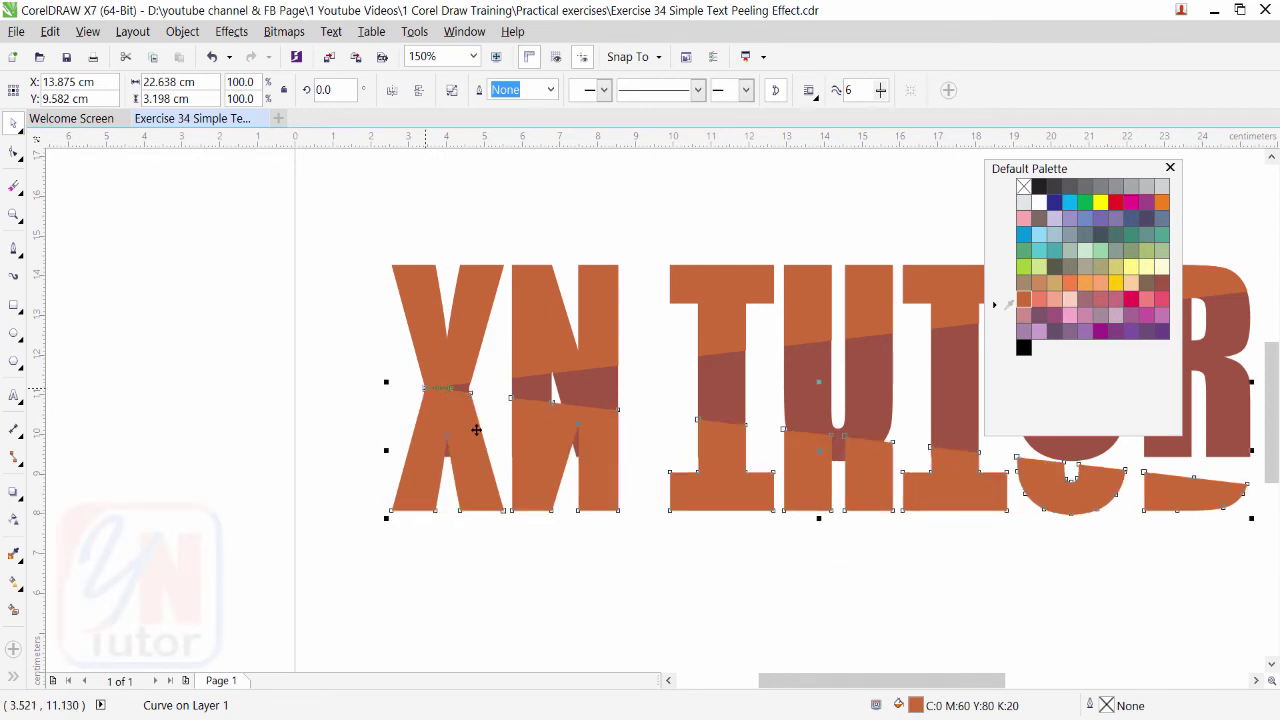
# Step: Rotate the flipped piece about 12.7° up along the cut and fill it 10% black
pyautogui.click(1256, 680)
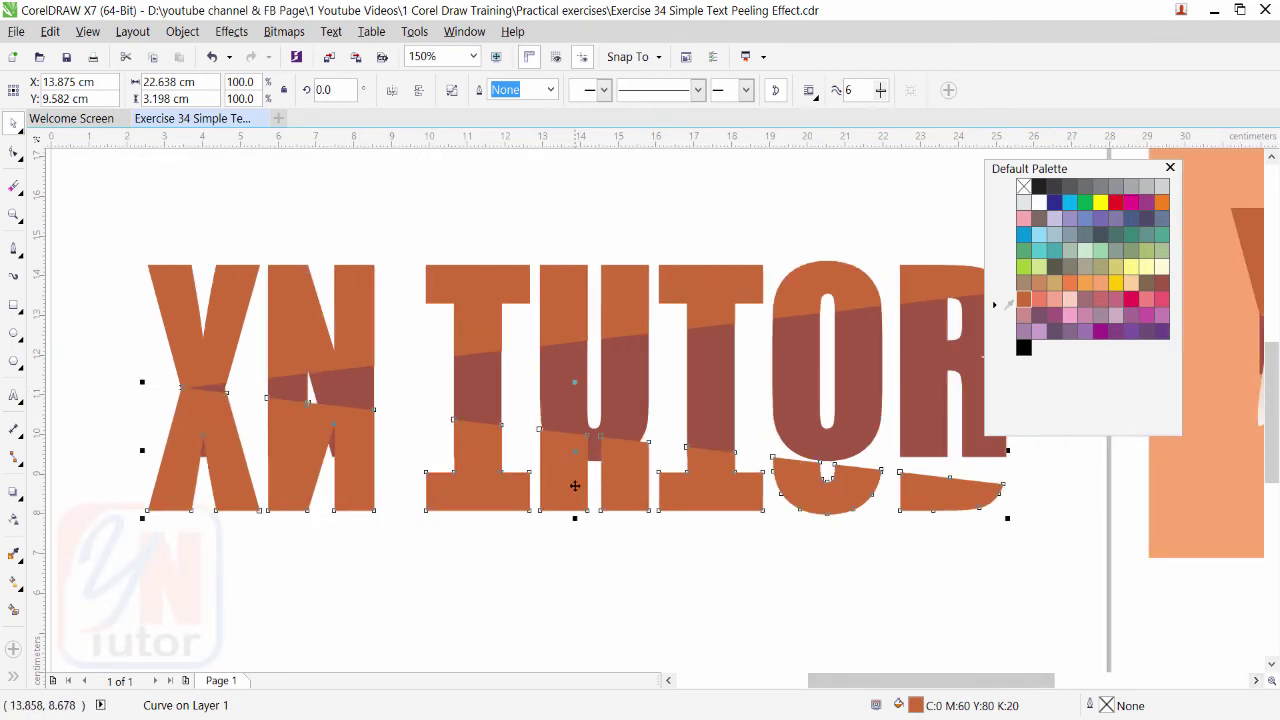
pyautogui.click(579, 456)
pyautogui.scroll(2, 881, 442)
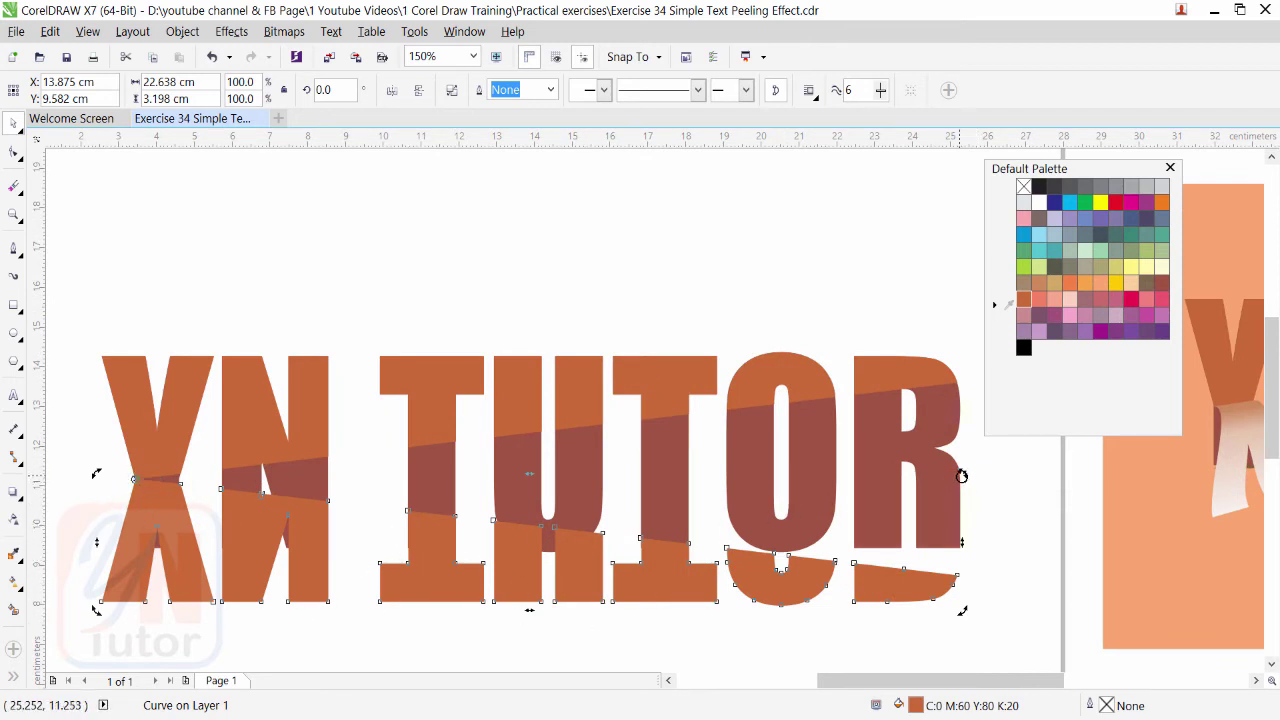
pyautogui.moveTo(963, 475); pyautogui.dragTo(946, 282)
pyautogui.moveTo(873, 407); pyautogui.dragTo(907, 347)
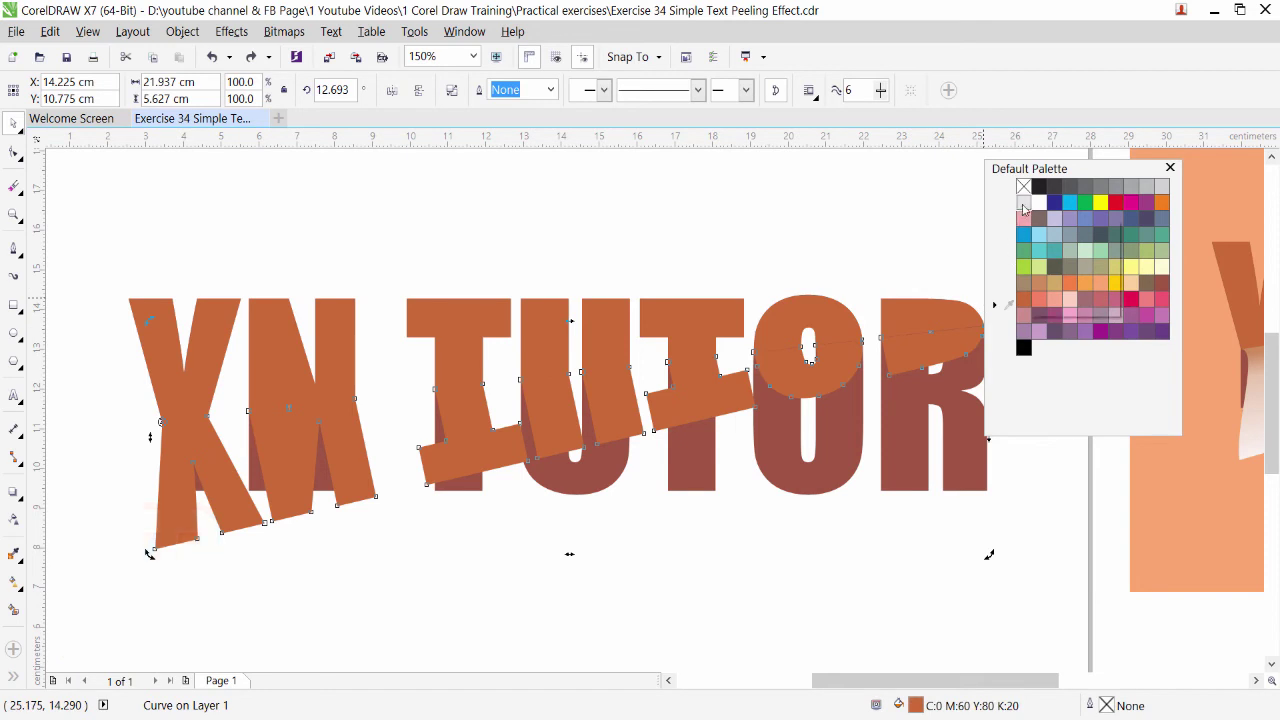
pyautogui.click(1023, 203)
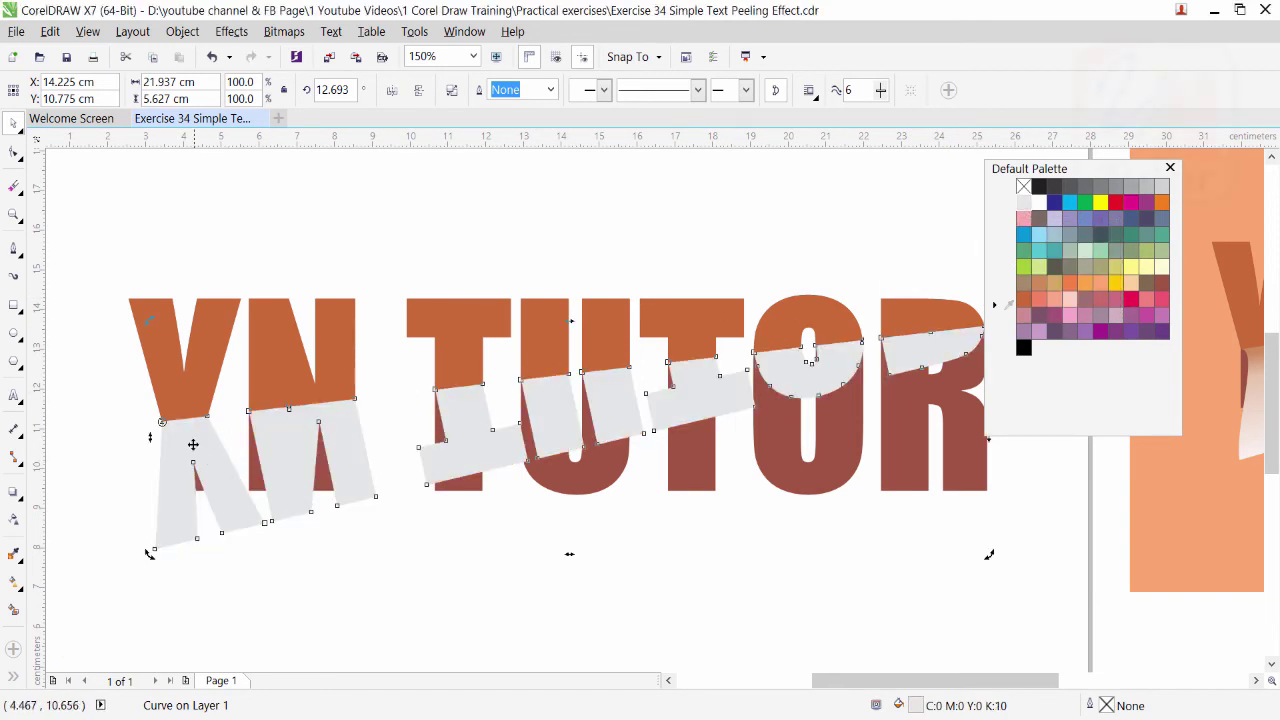
pyautogui.hscroll(-3, 183, 443)
# Step: Convert the grey Y piece's top and left edges to curves and bow the left edge into a curl
pyautogui.hscroll(-3, 318, 441)
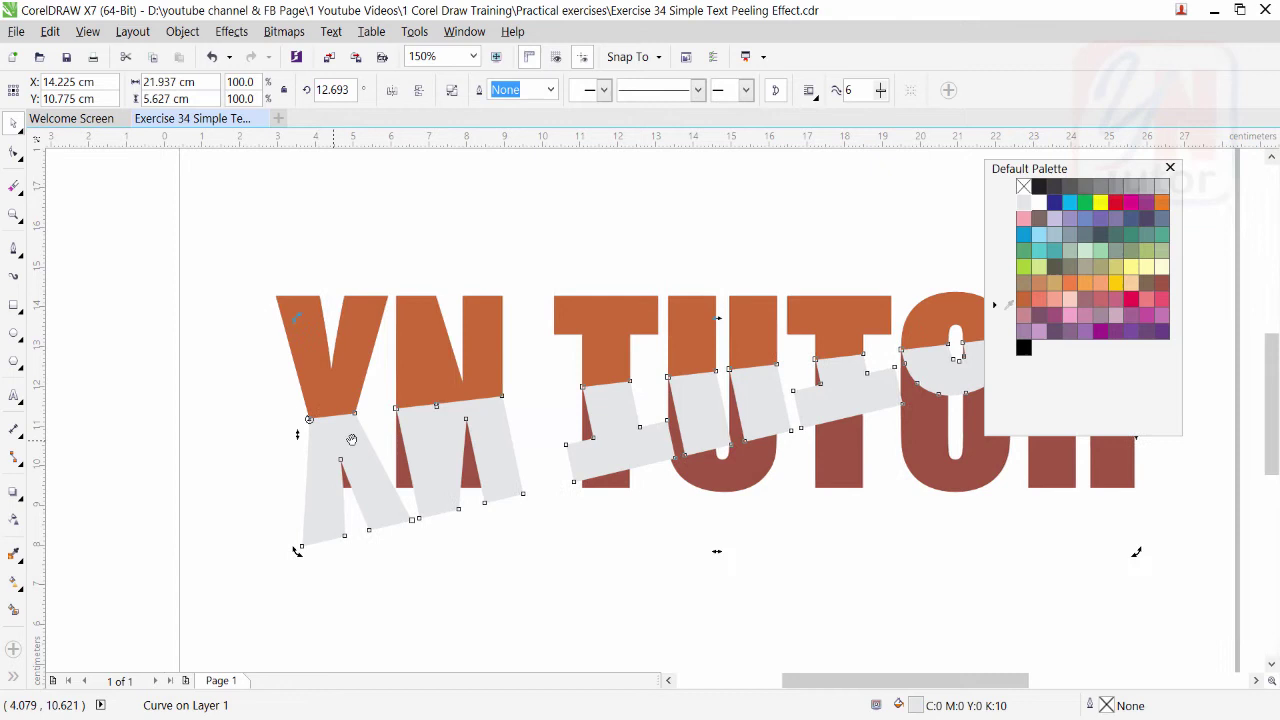
pyautogui.scroll(4, 432, 468)
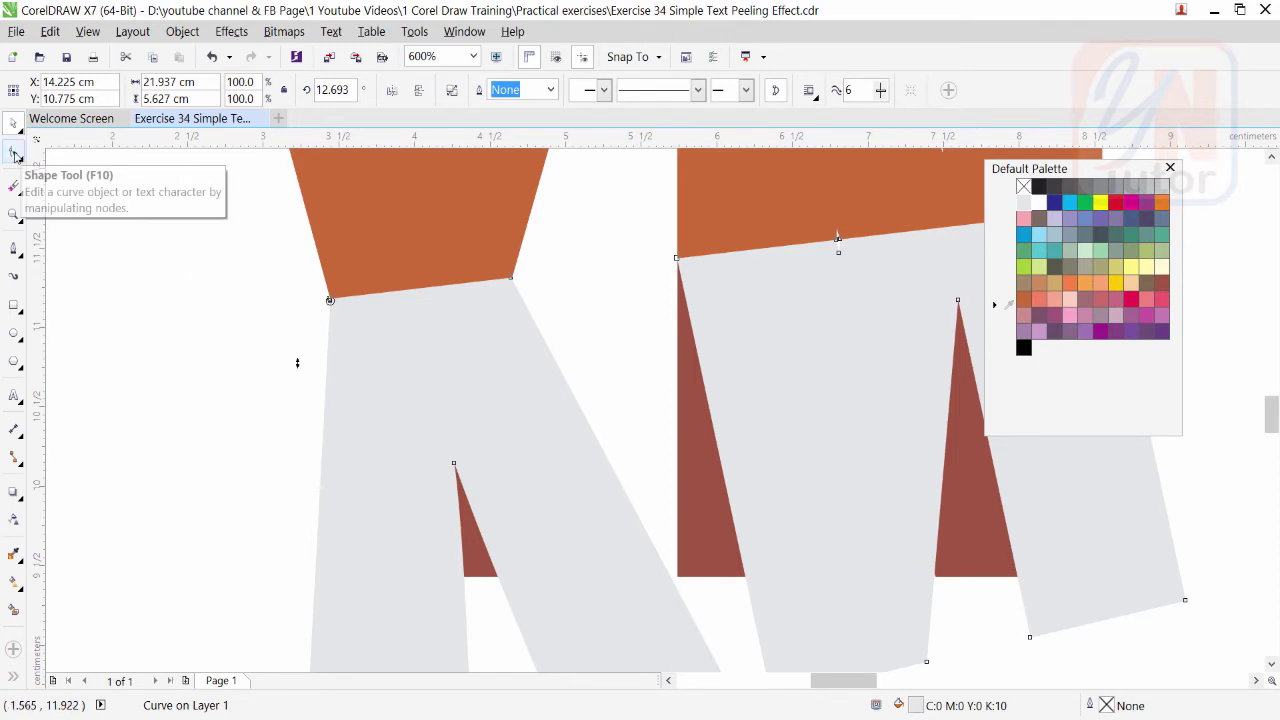
pyautogui.click(20, 156)
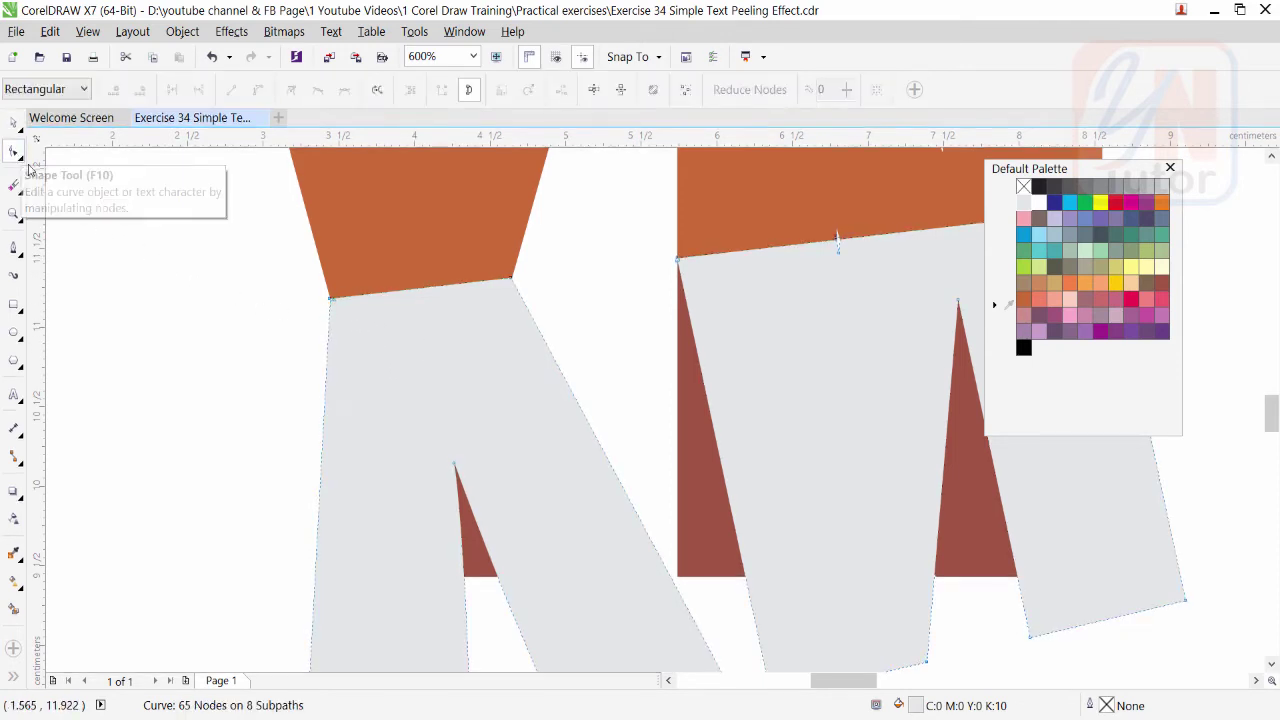
pyautogui.click(331, 299)
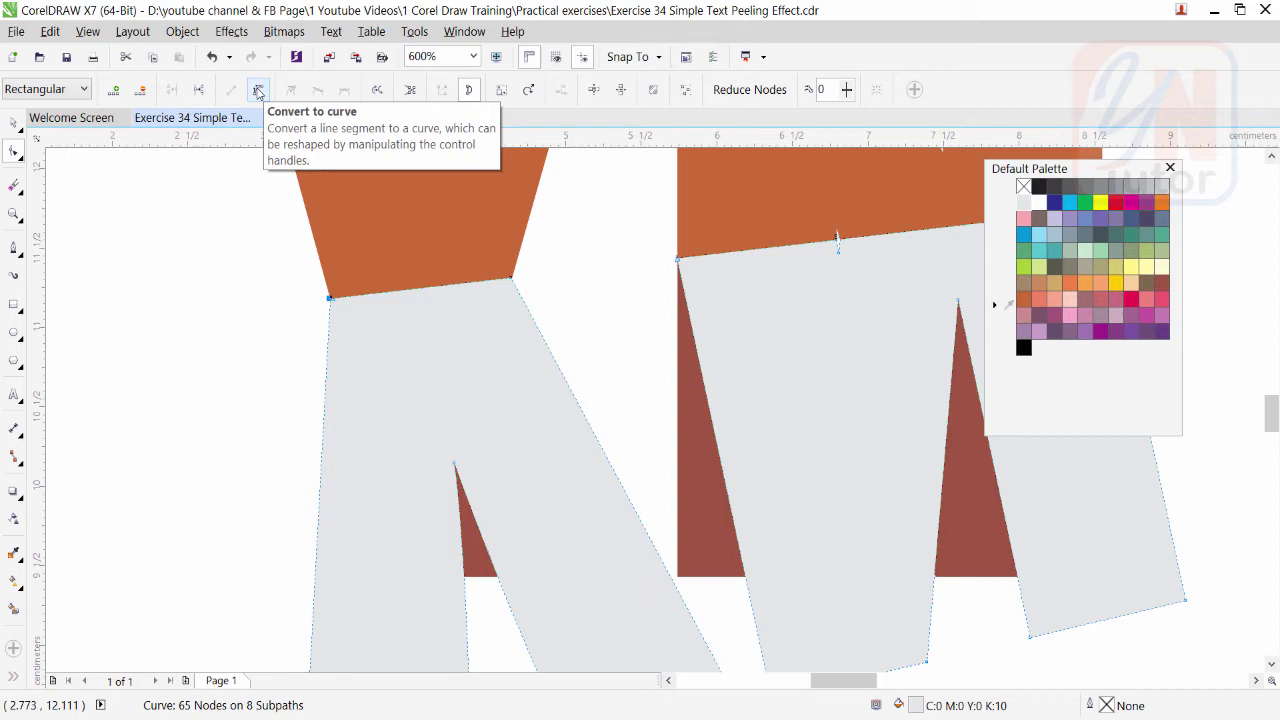
pyautogui.click(258, 92)
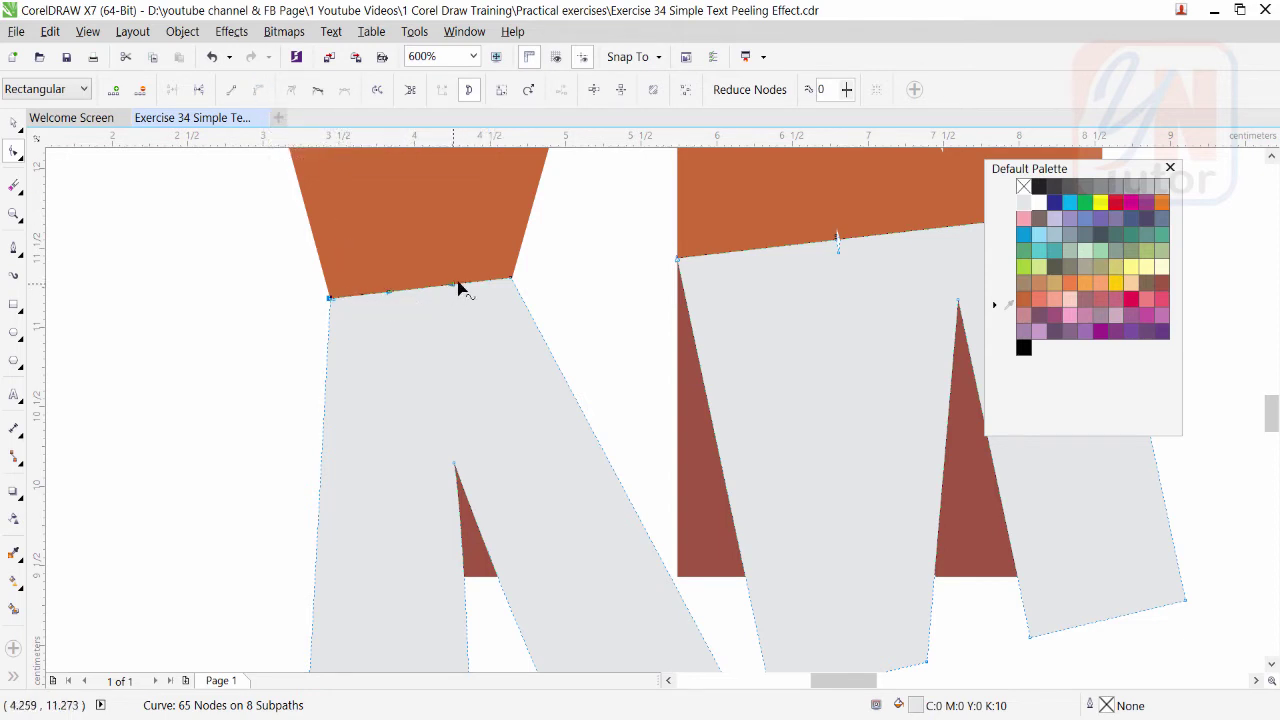
pyautogui.click(325, 381)
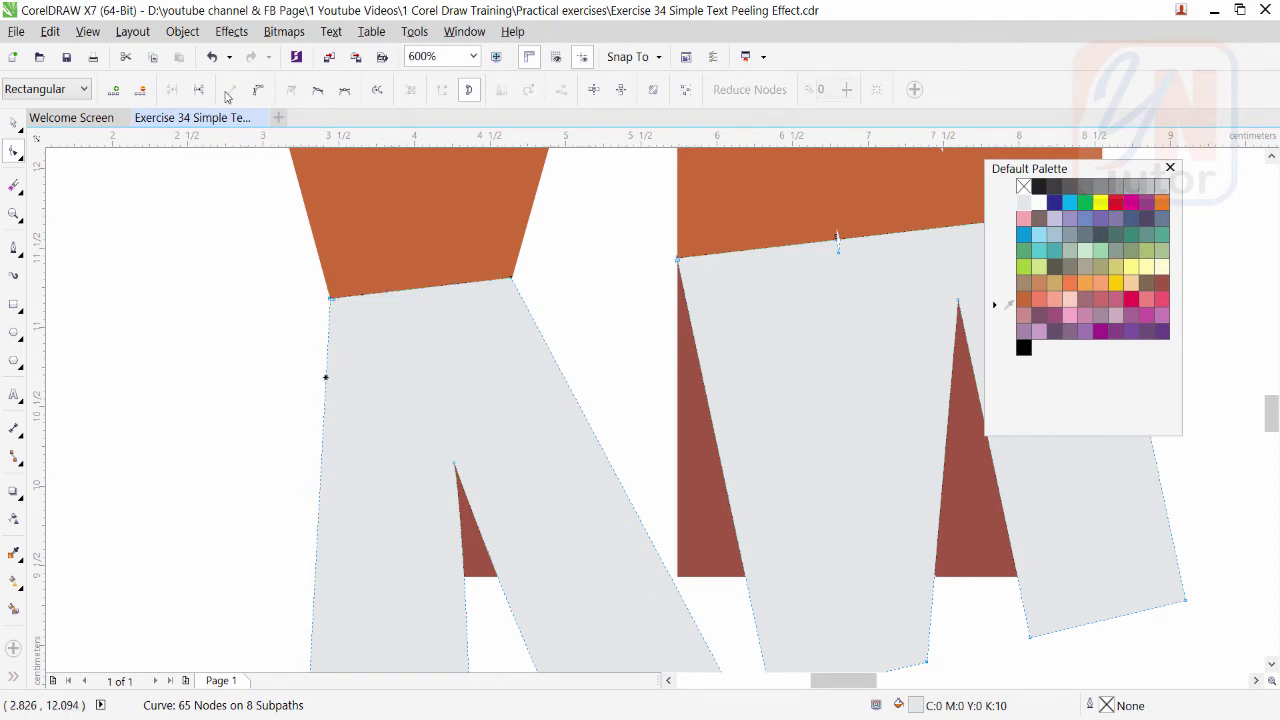
pyautogui.click(259, 92)
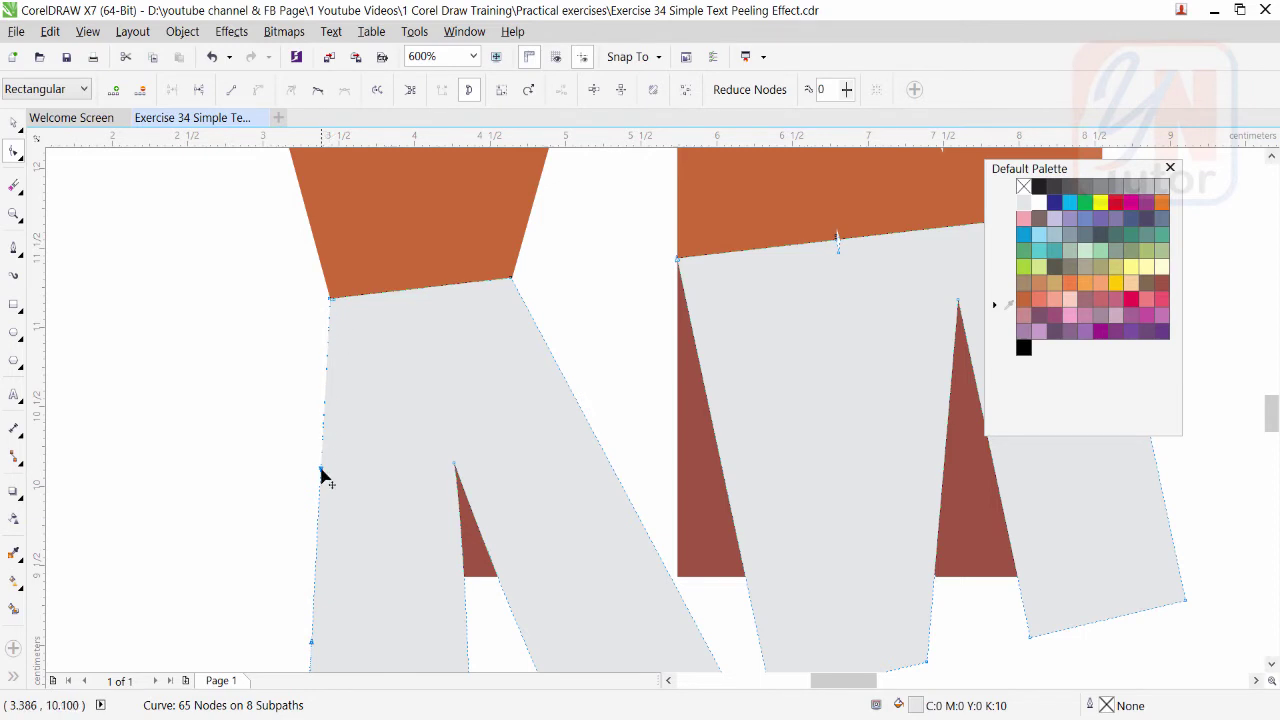
pyautogui.moveTo(321, 469); pyautogui.dragTo(400, 300)
pyautogui.moveTo(406, 409); pyautogui.dragTo(450, 263)
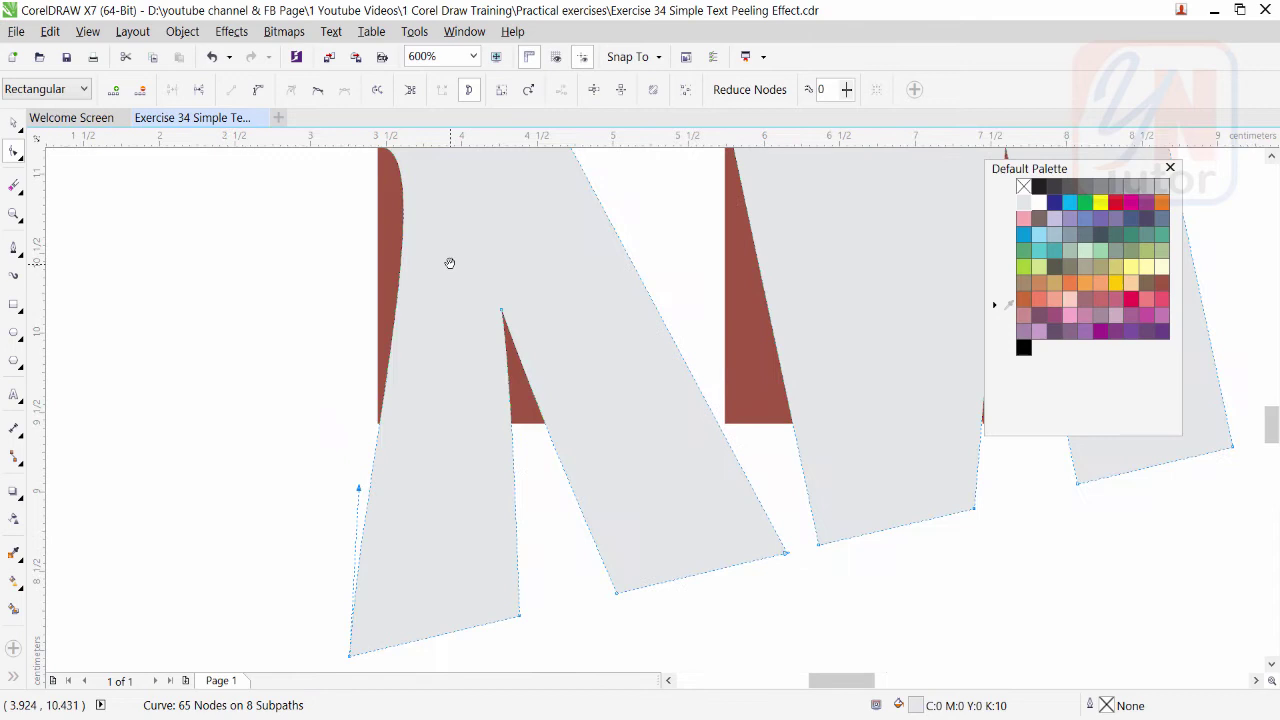
pyautogui.moveTo(361, 490); pyautogui.dragTo(372, 506)
pyautogui.moveTo(526, 429); pyautogui.dragTo(494, 540)
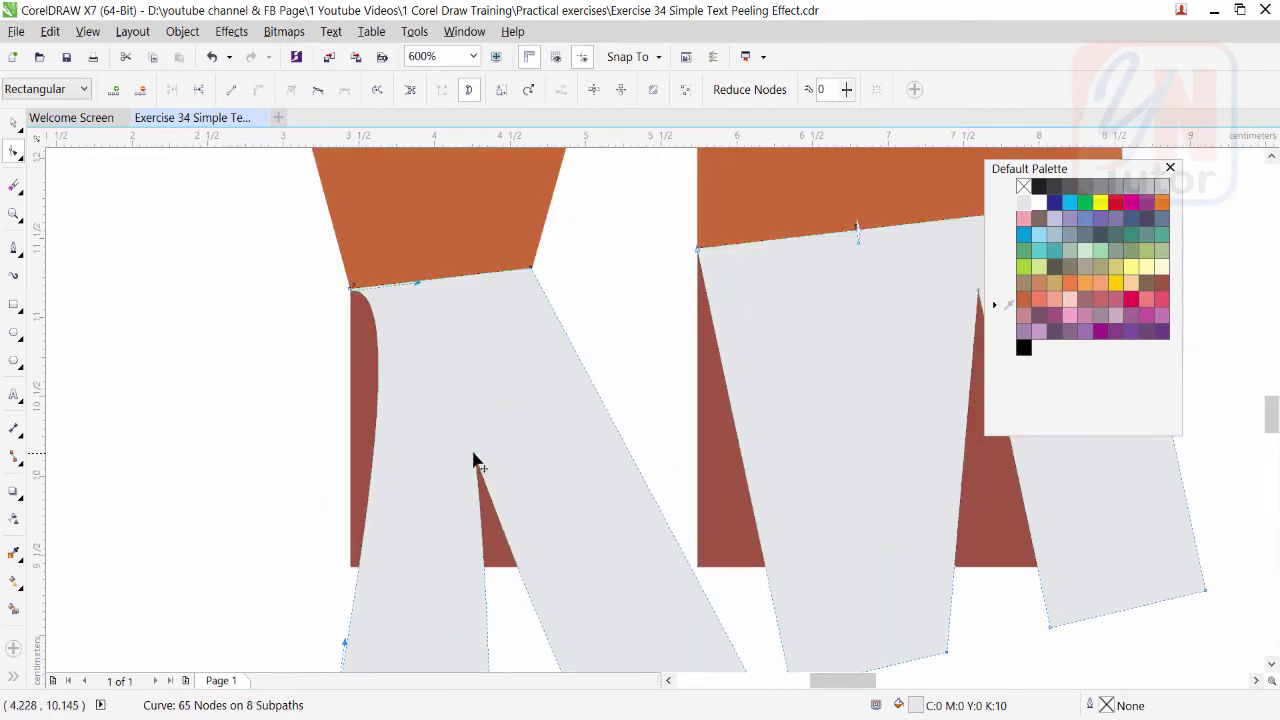
pyautogui.moveTo(475, 456); pyautogui.dragTo(482, 450)
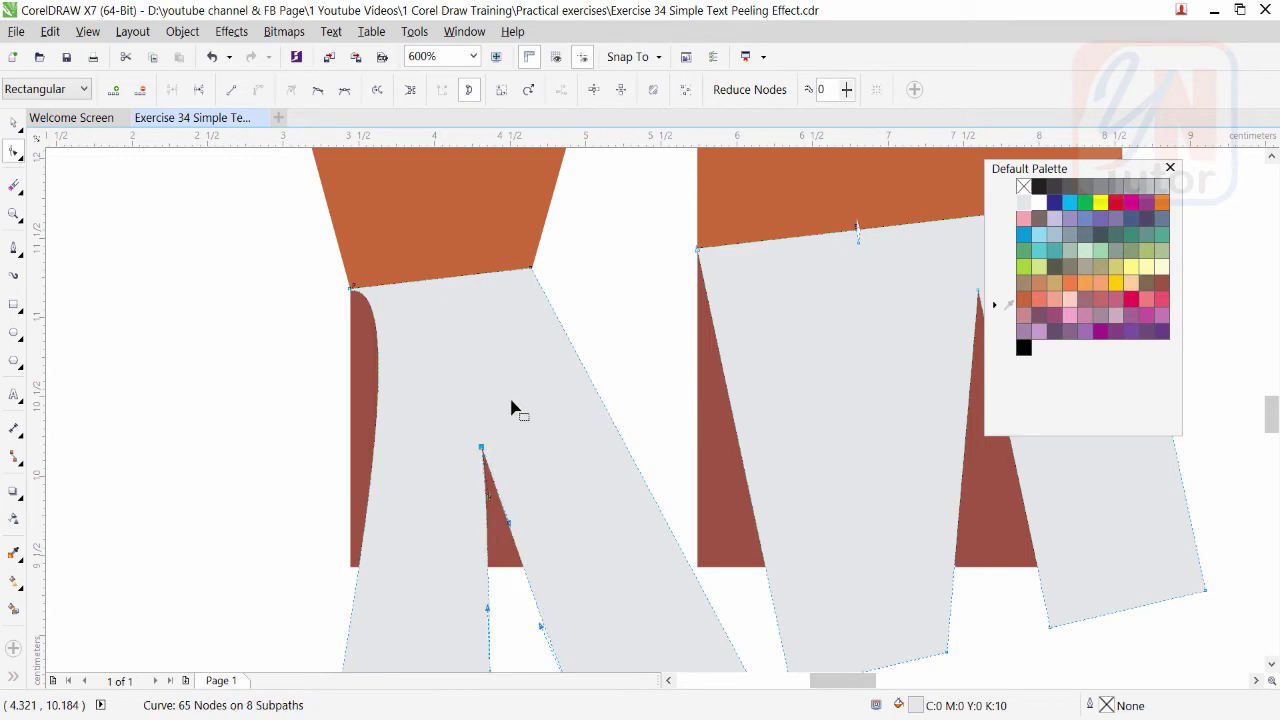
# Step: Convert the grey piece's right edge to a curve and bow it outward
pyautogui.click(533, 275)
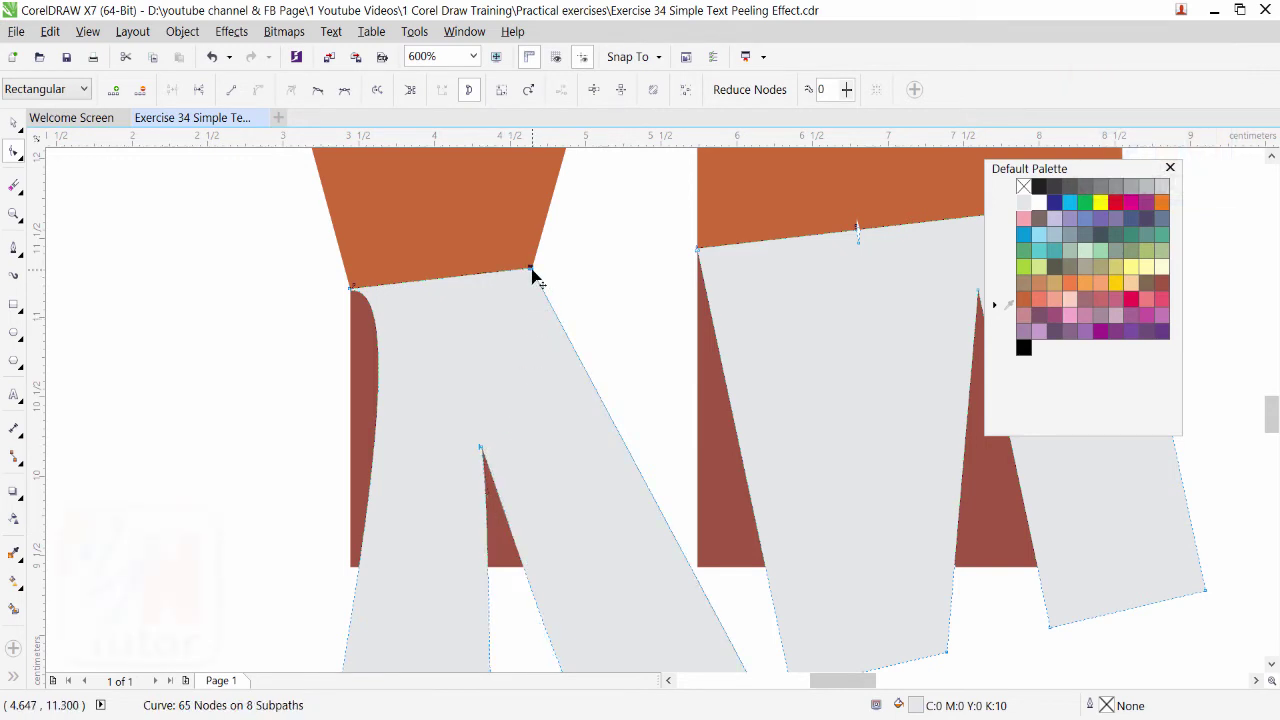
pyautogui.click(565, 337)
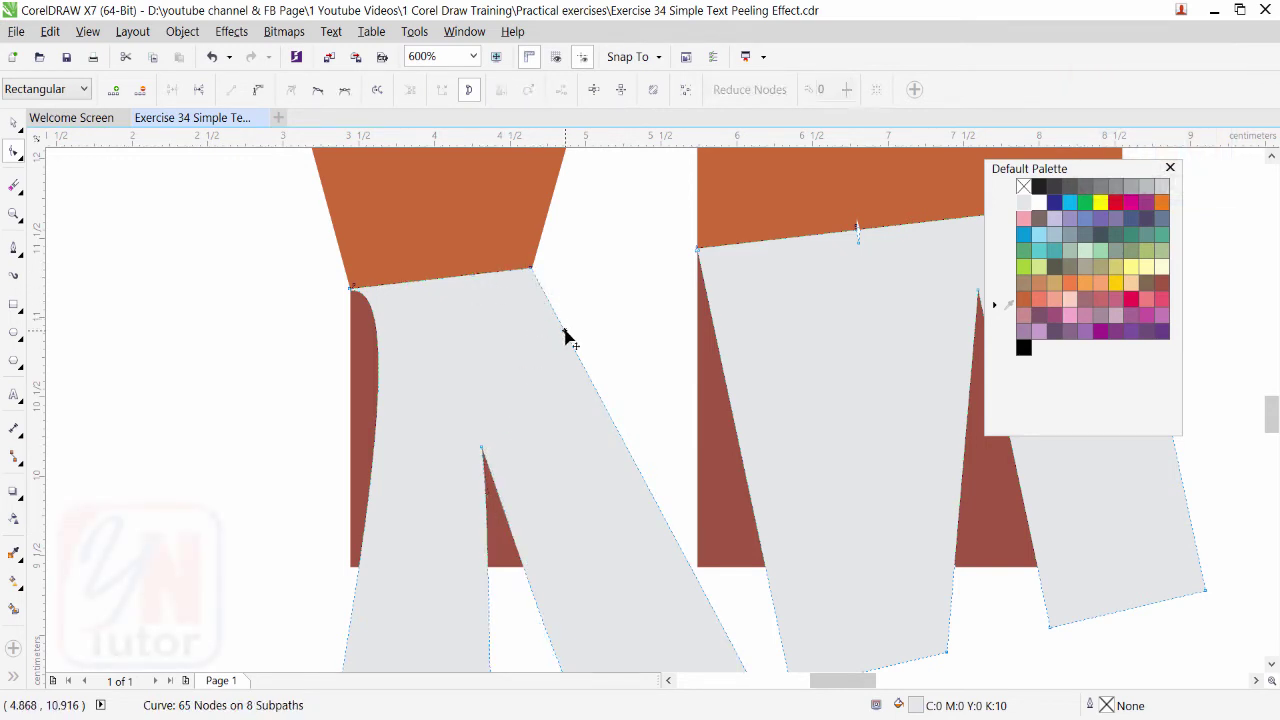
pyautogui.click(258, 90)
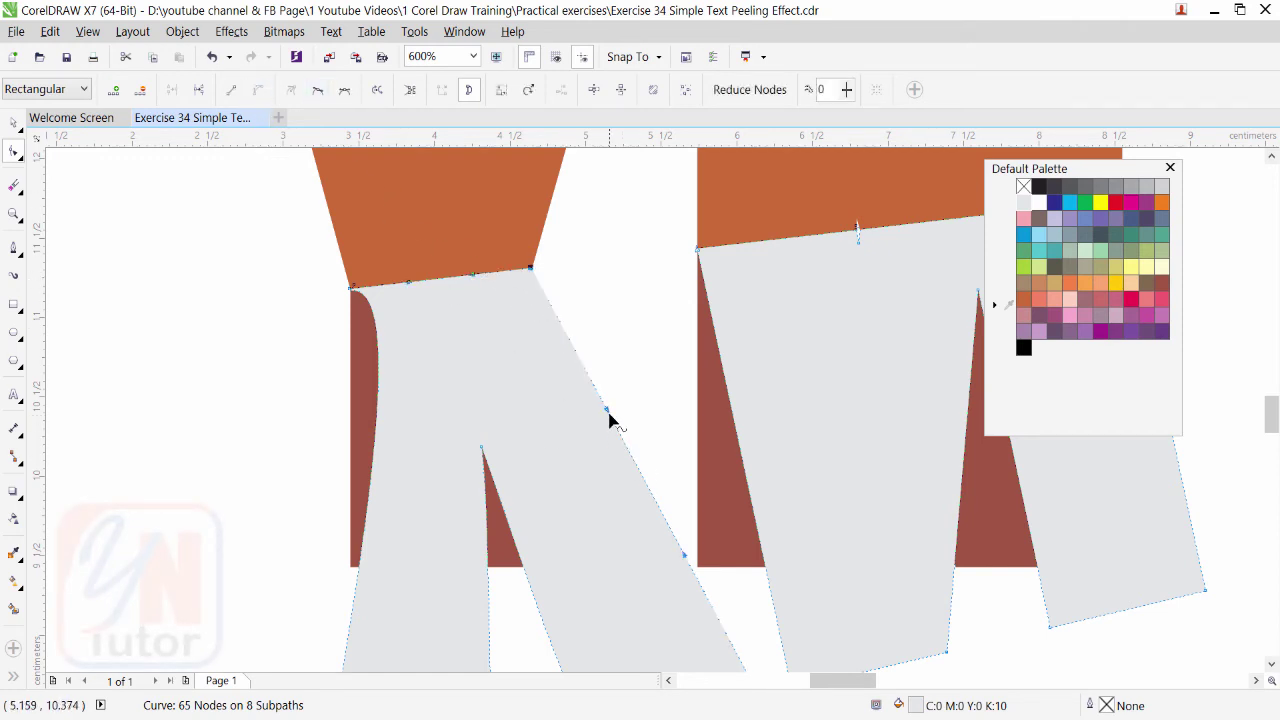
pyautogui.moveTo(607, 410); pyautogui.dragTo(586, 259)
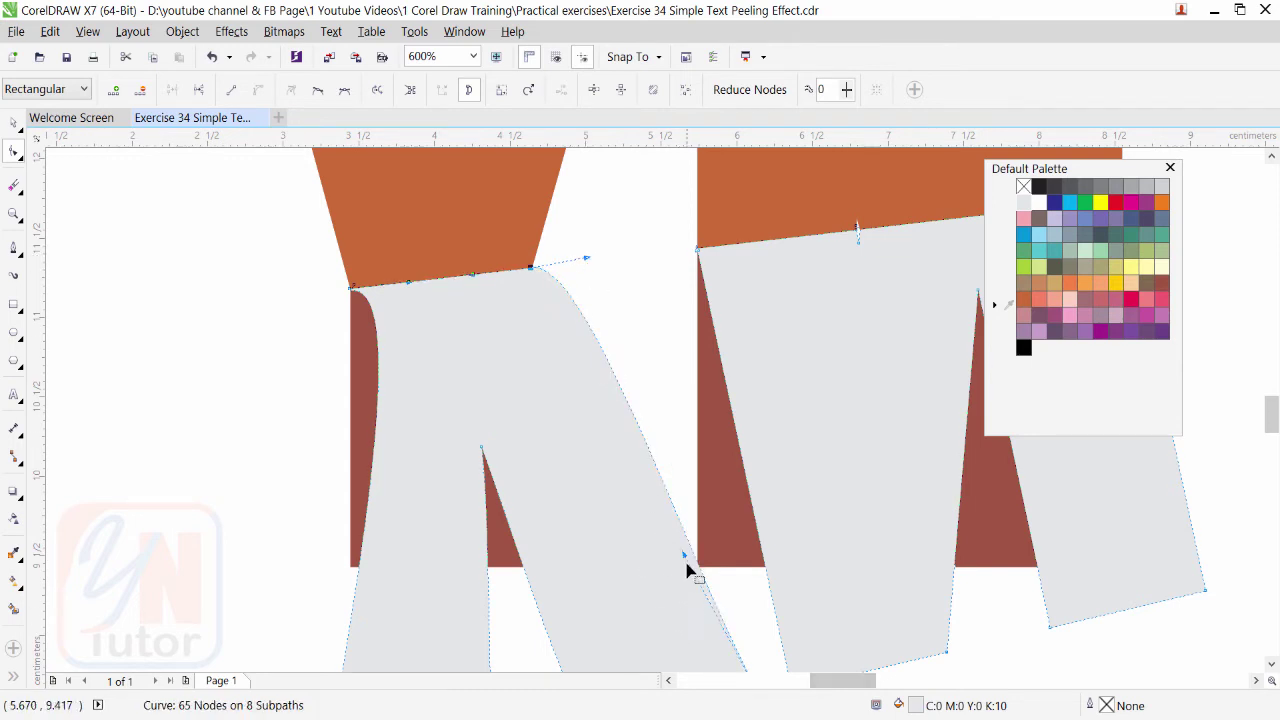
pyautogui.moveTo(674, 580); pyautogui.dragTo(563, 443)
pyautogui.scroll(-2, 636, 580)
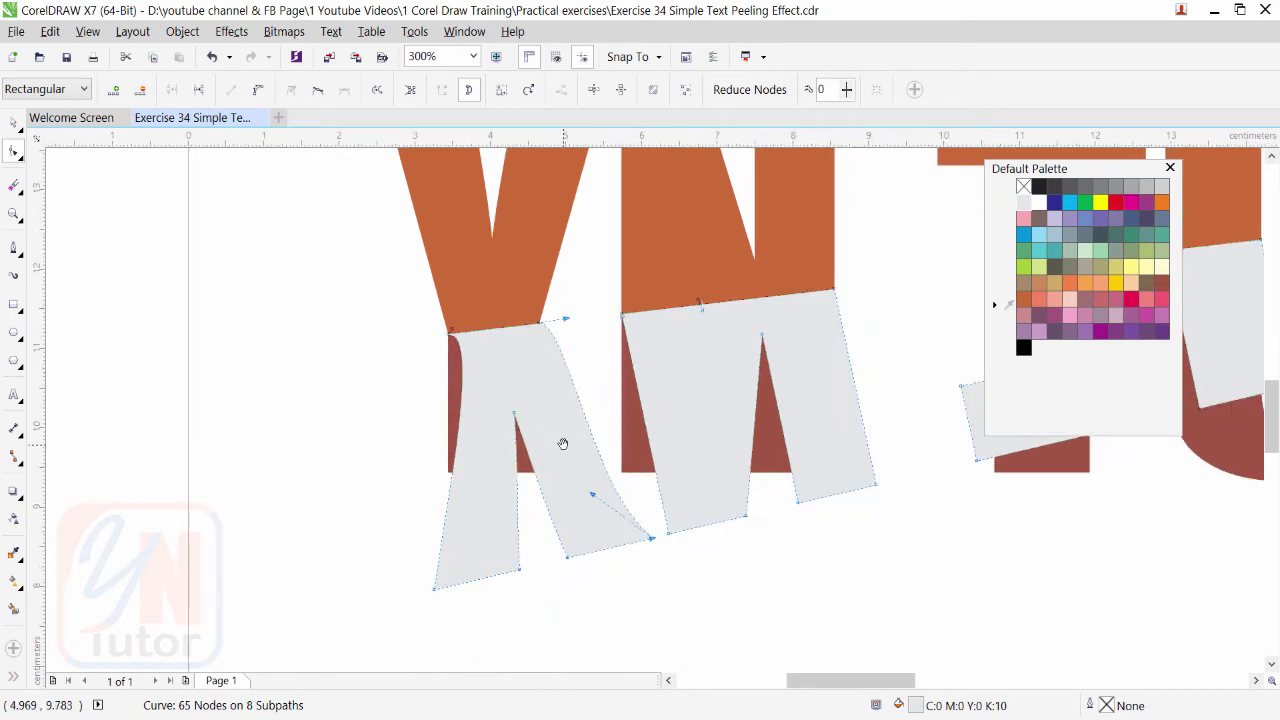
pyautogui.scroll(2, 558, 573)
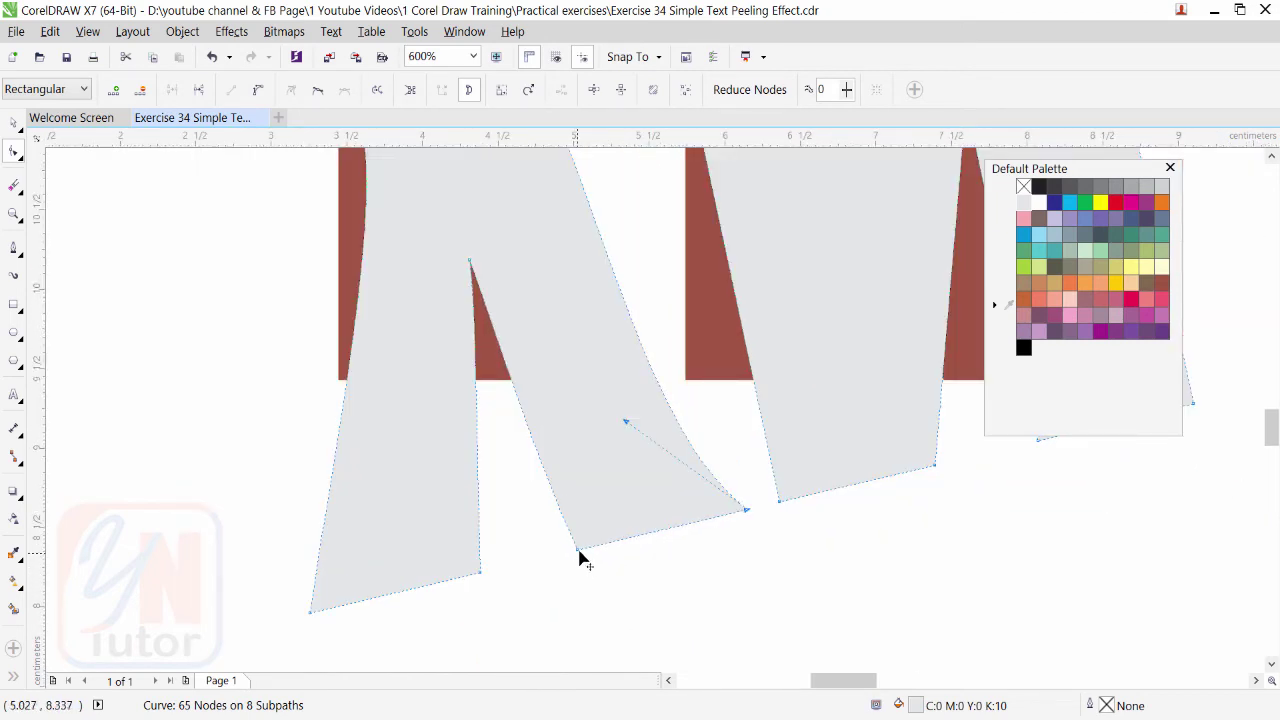
# Step: Reshape the Y strip's lower corner nodes to bend its inner edge
pyautogui.click(579, 551)
pyautogui.moveTo(527, 441); pyautogui.dragTo(517, 466)
pyautogui.click(480, 573)
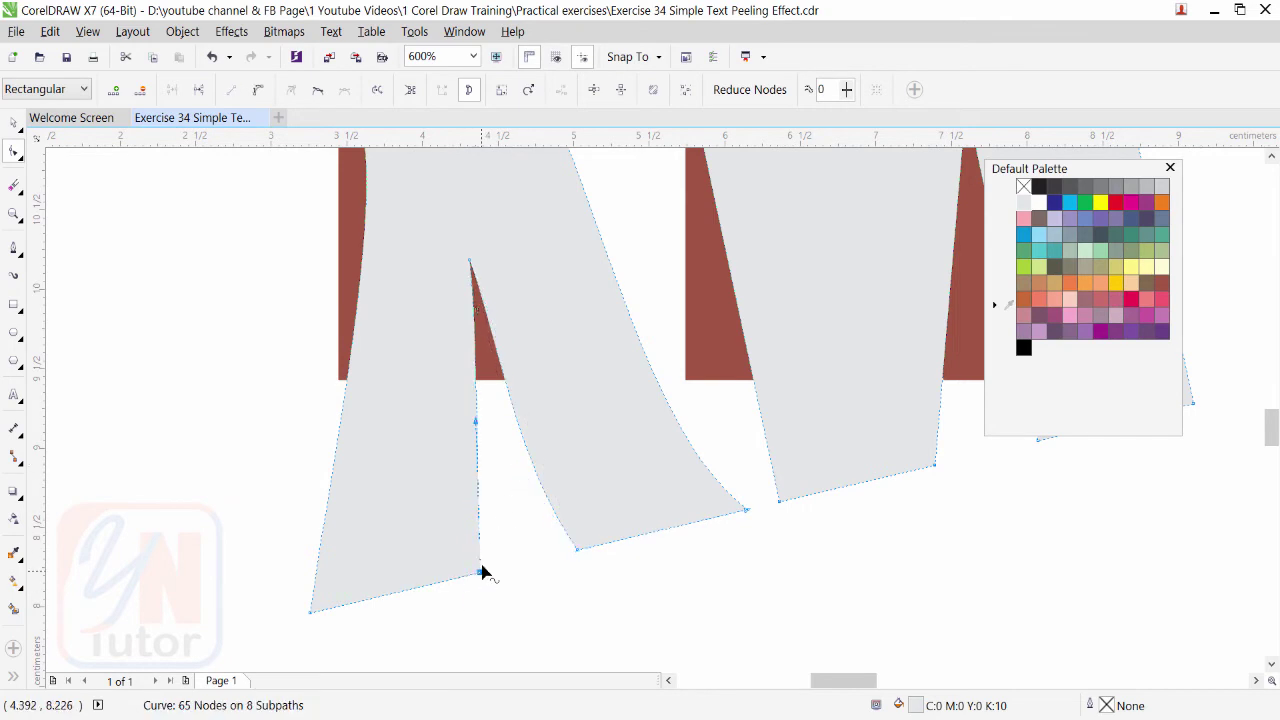
pyautogui.moveTo(476, 422); pyautogui.dragTo(456, 485)
pyautogui.scroll(-2, 485, 520)
pyautogui.scroll(2, 530, 478)
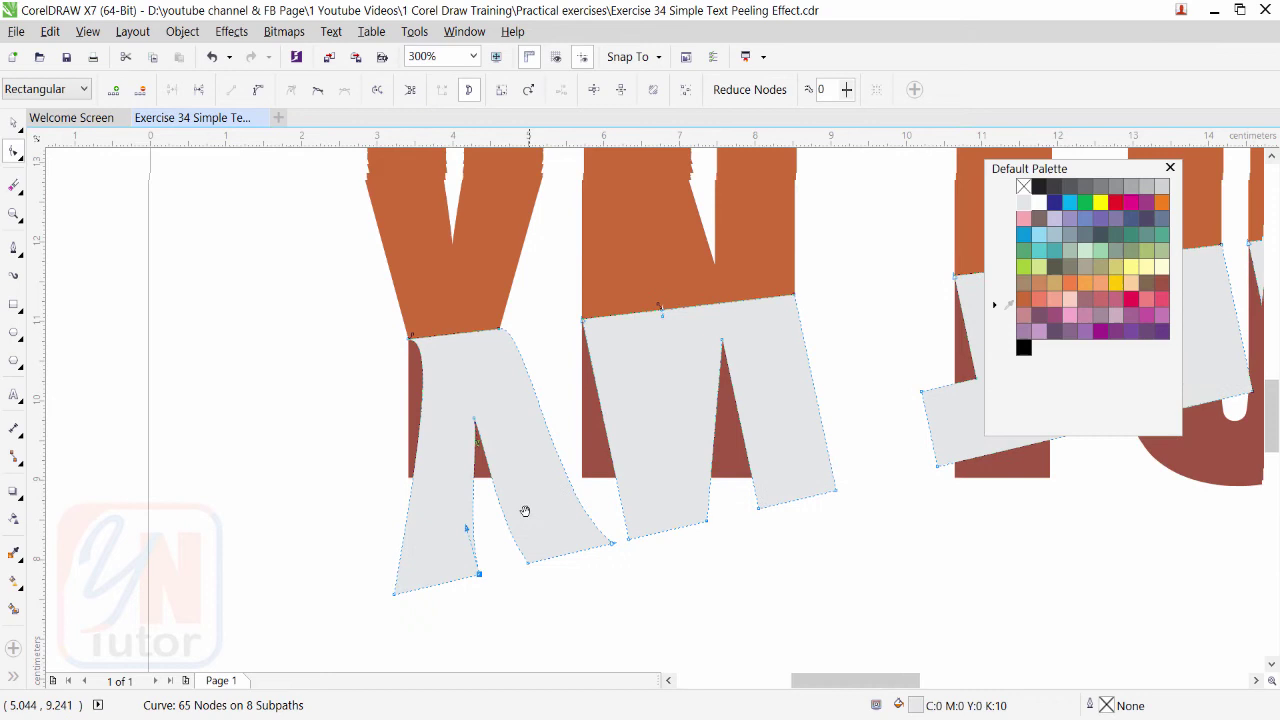
# Step: Convert the N strip's left edge to a curve and bend it
pyautogui.scroll(2, 690, 425)
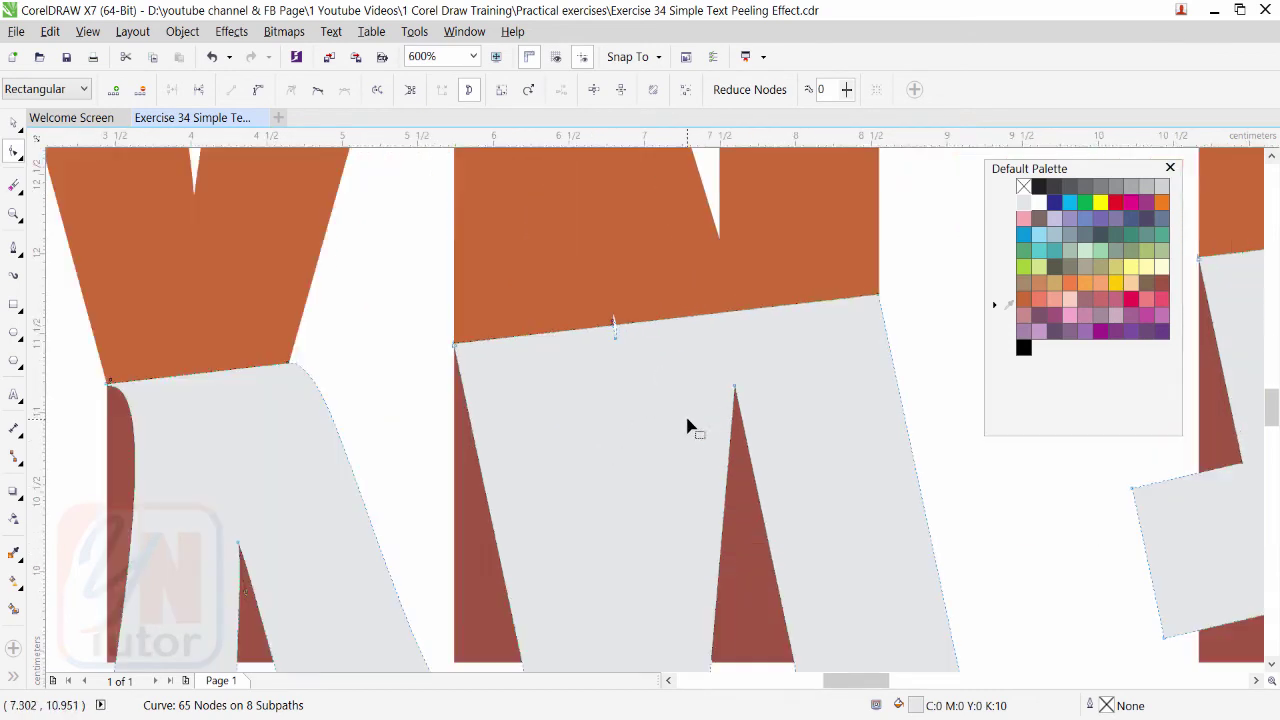
pyautogui.click(472, 432)
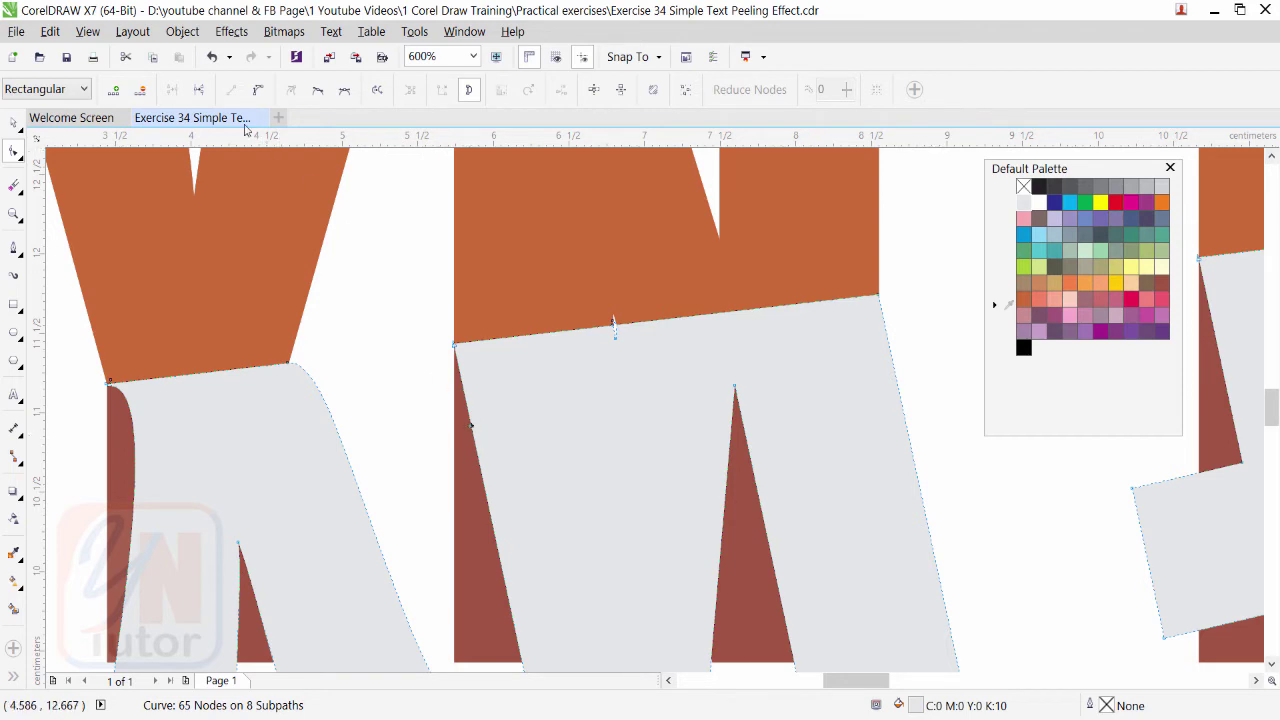
pyautogui.click(259, 90)
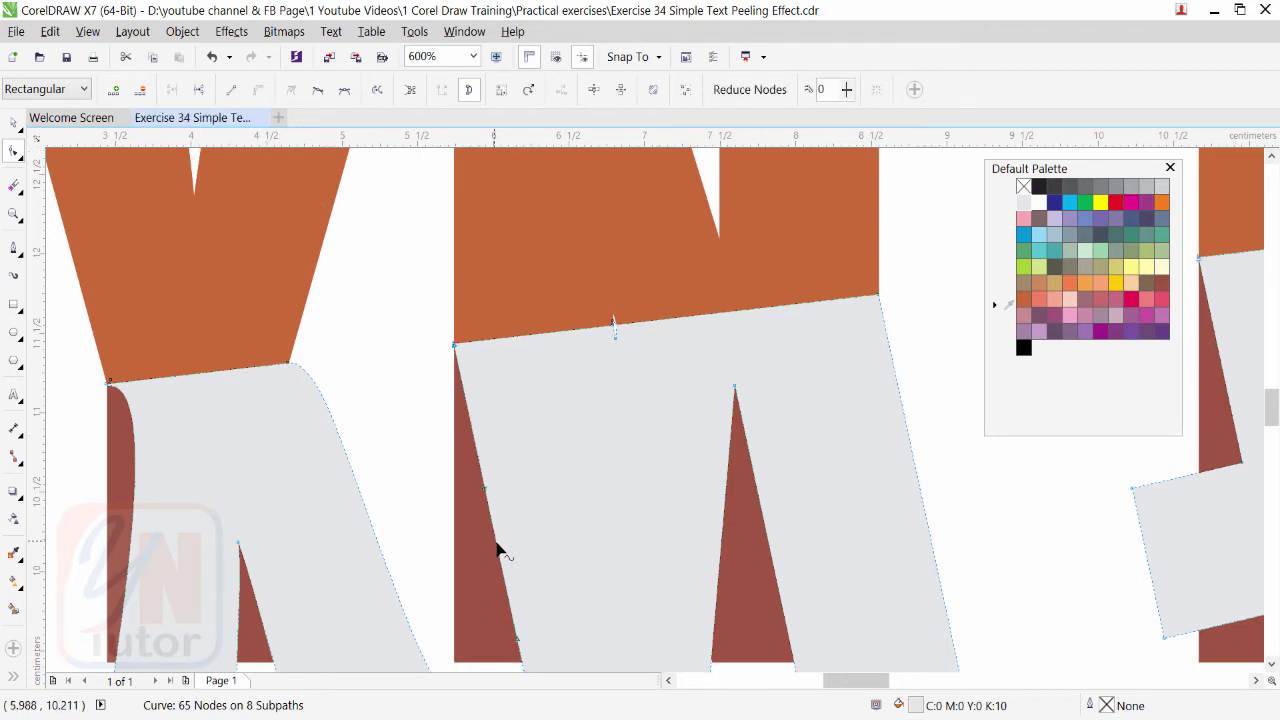
pyautogui.moveTo(487, 495); pyautogui.dragTo(512, 427)
pyautogui.scroll(-2, 590, 452)
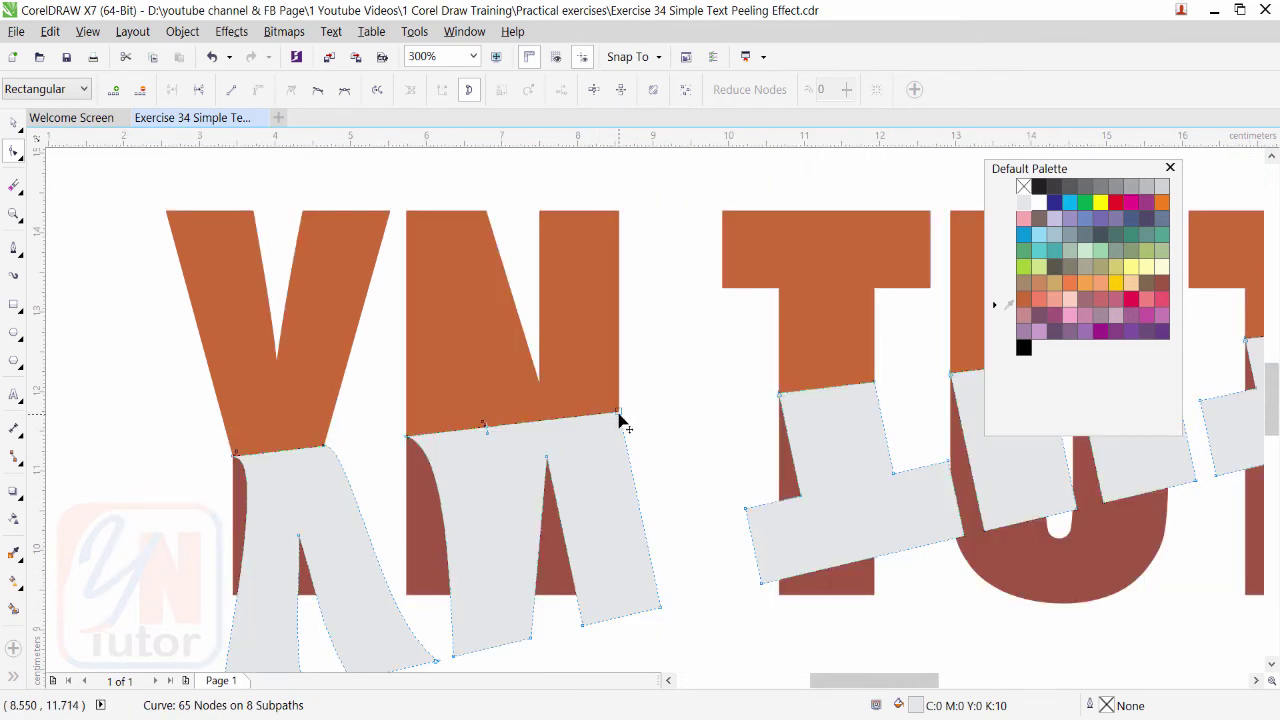
# Step: Convert the N strip's right edge to a curve and bow it outward
pyautogui.click(619, 413)
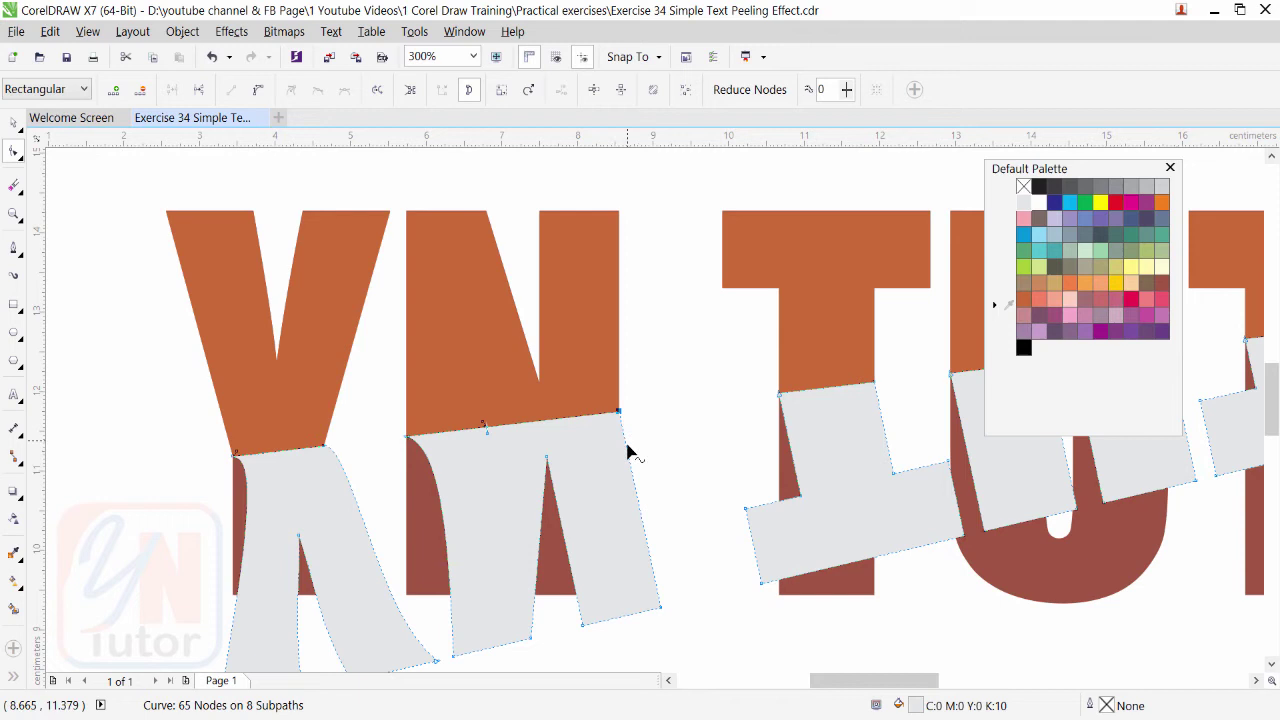
pyautogui.click(626, 446)
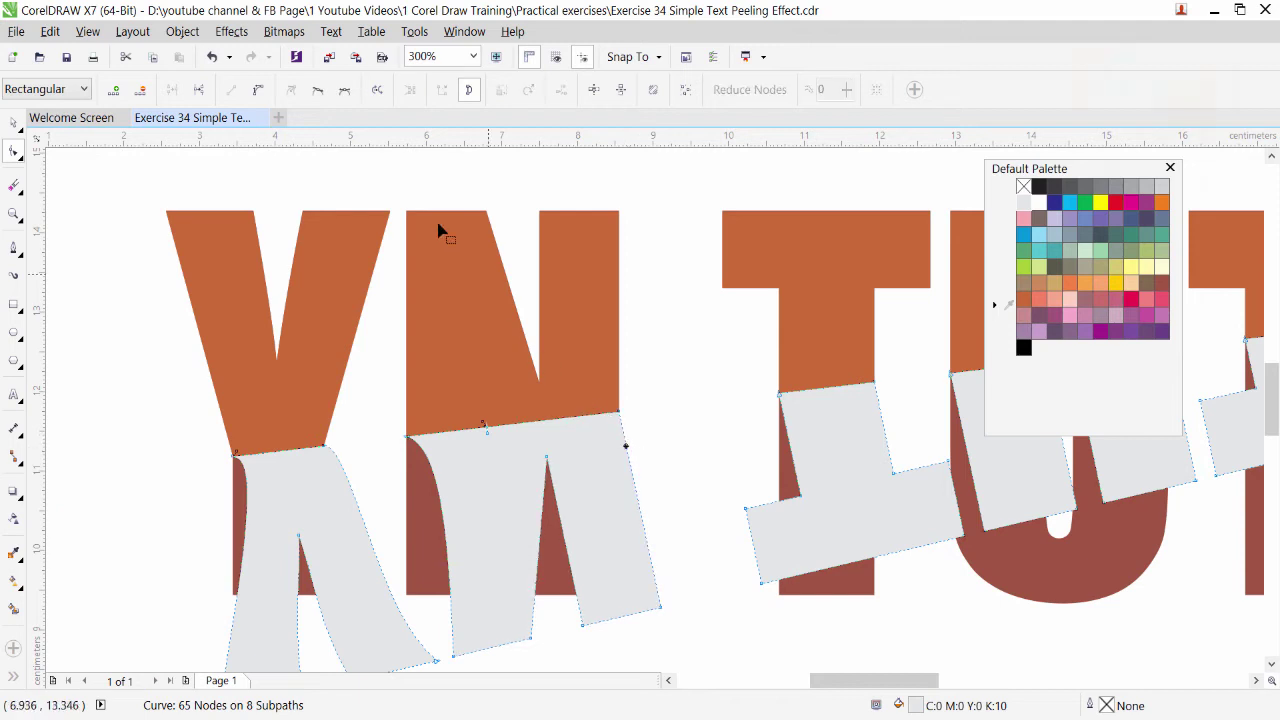
pyautogui.click(258, 89)
pyautogui.moveTo(634, 484); pyautogui.dragTo(655, 432)
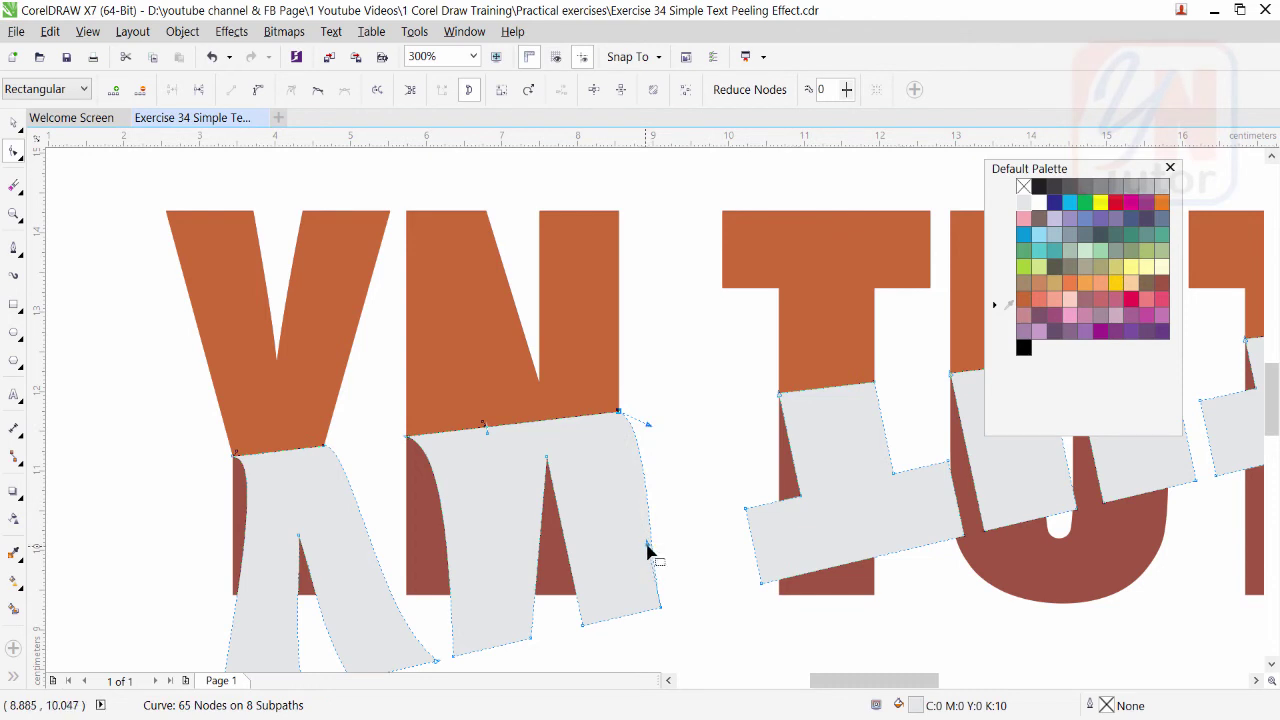
pyautogui.moveTo(647, 545); pyautogui.dragTo(625, 569)
# Step: Curve the notch edge and the stem's left edge inside the N strip
pyautogui.click(580, 625)
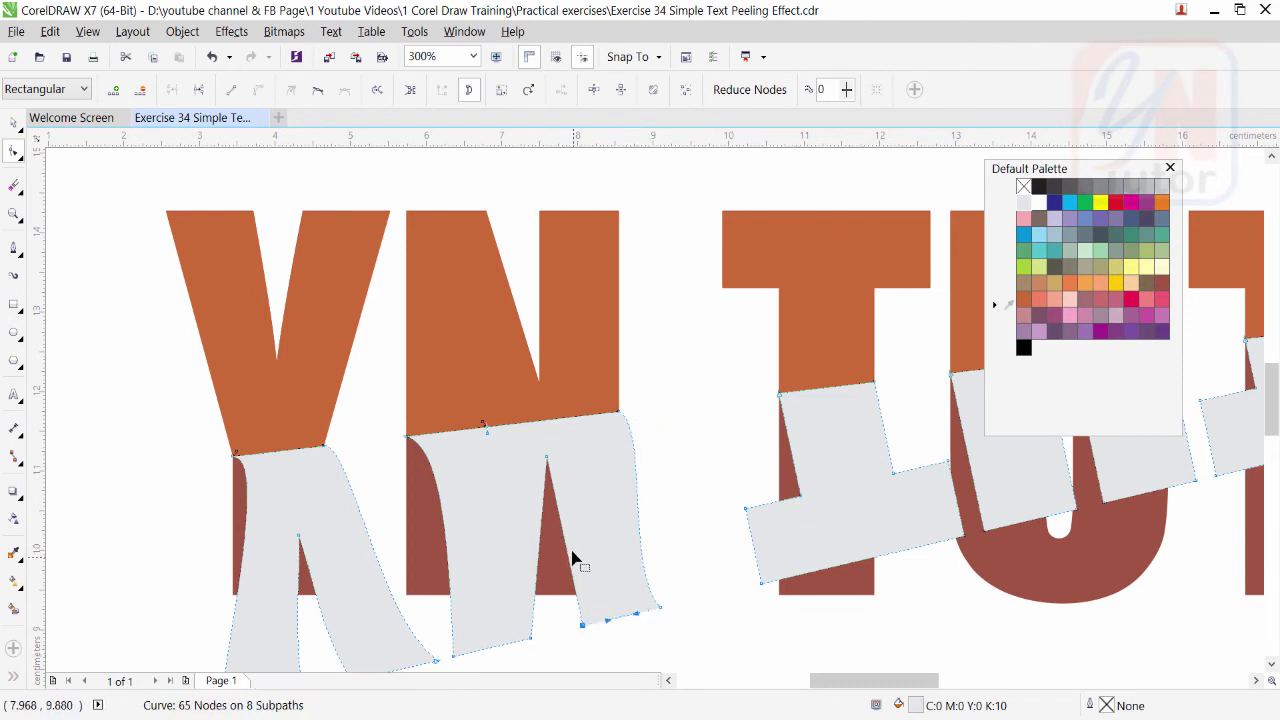
pyautogui.press('Escape')
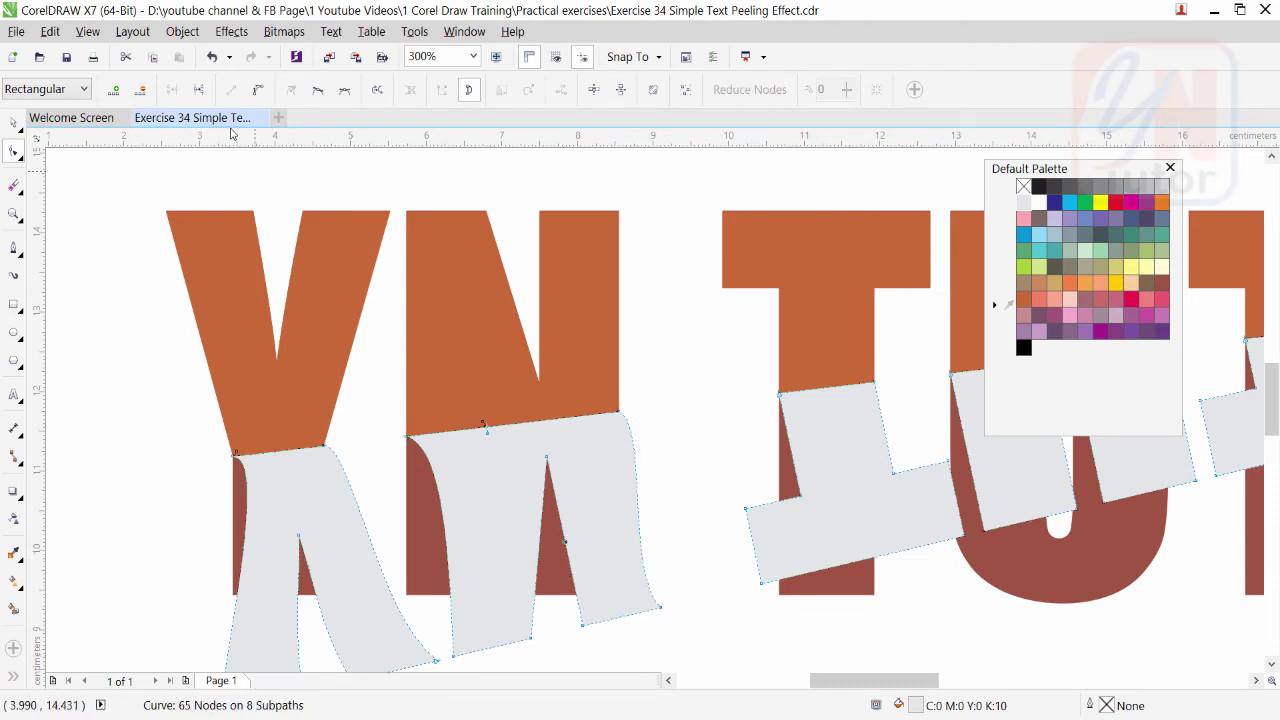
pyautogui.click(259, 90)
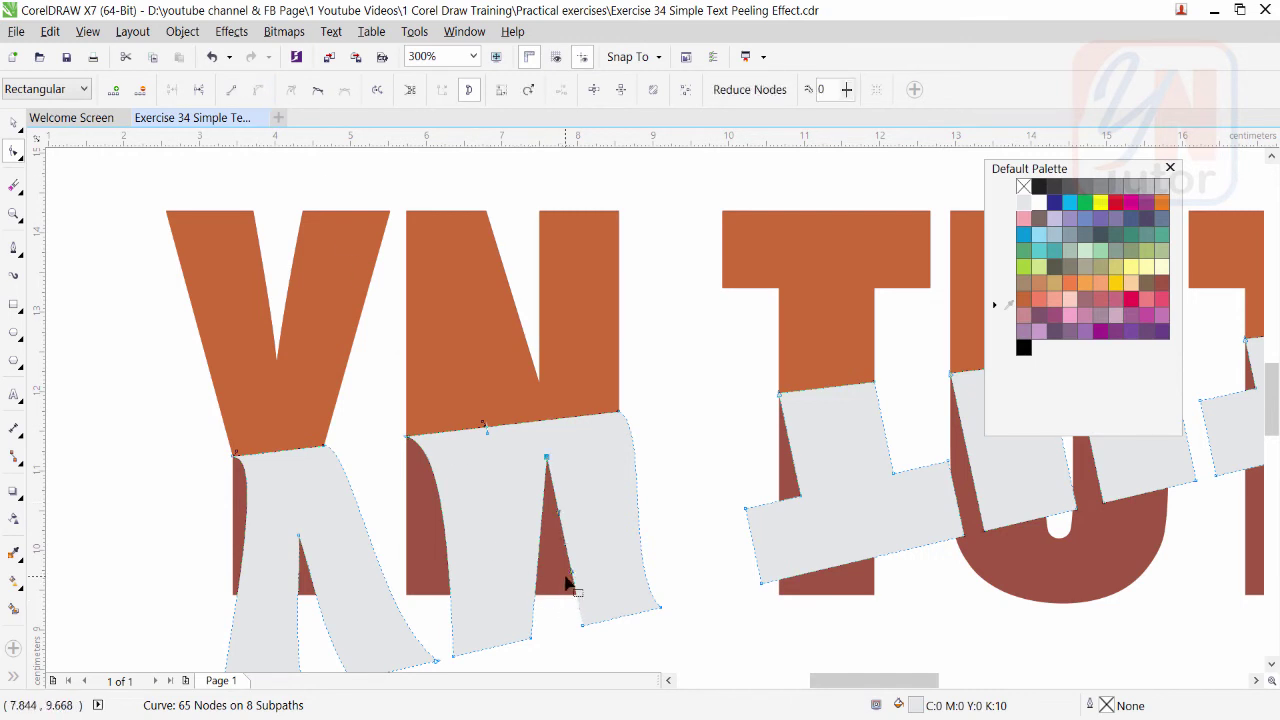
pyautogui.moveTo(573, 583); pyautogui.dragTo(563, 605)
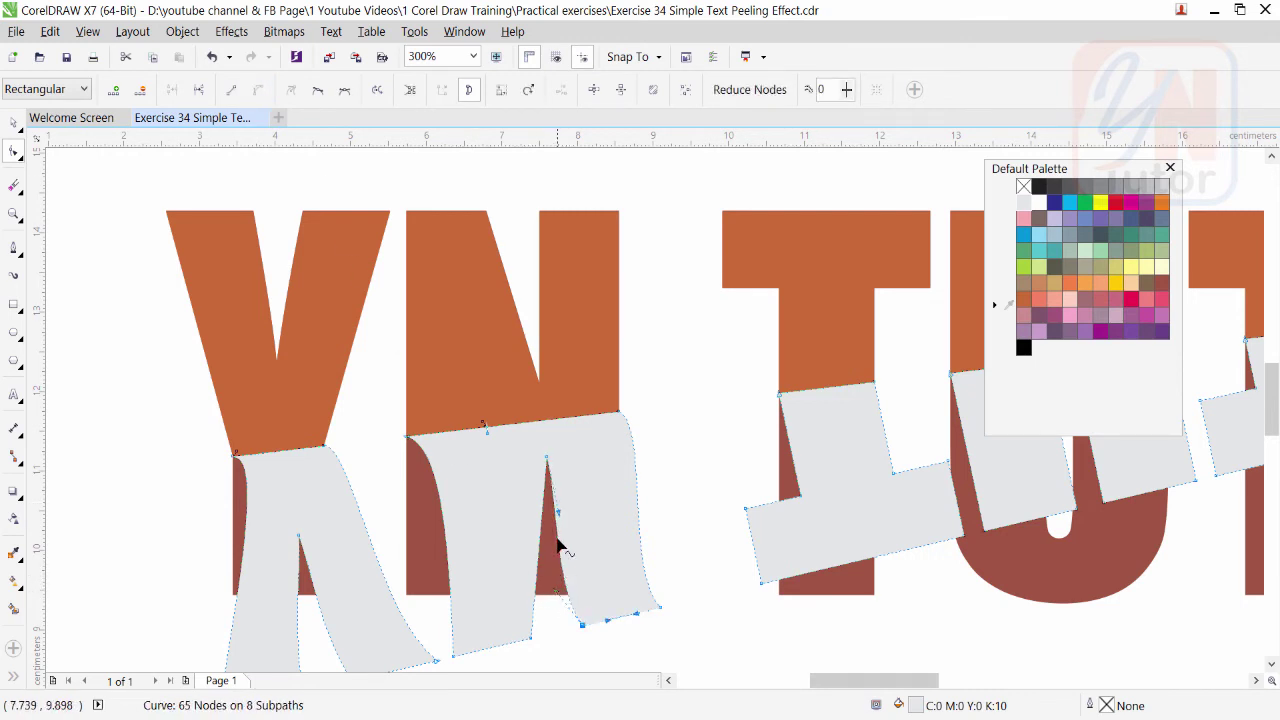
pyautogui.click(537, 580)
pyautogui.click(537, 567)
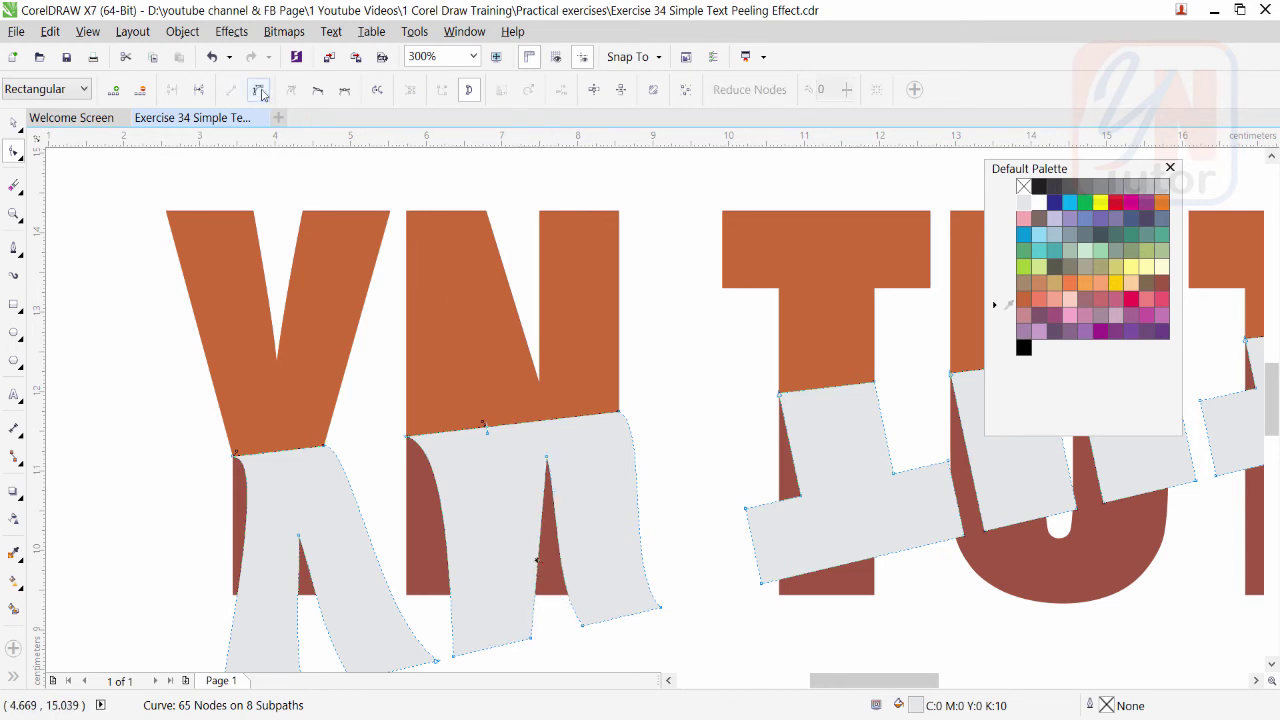
pyautogui.moveTo(540, 522); pyautogui.dragTo(543, 594)
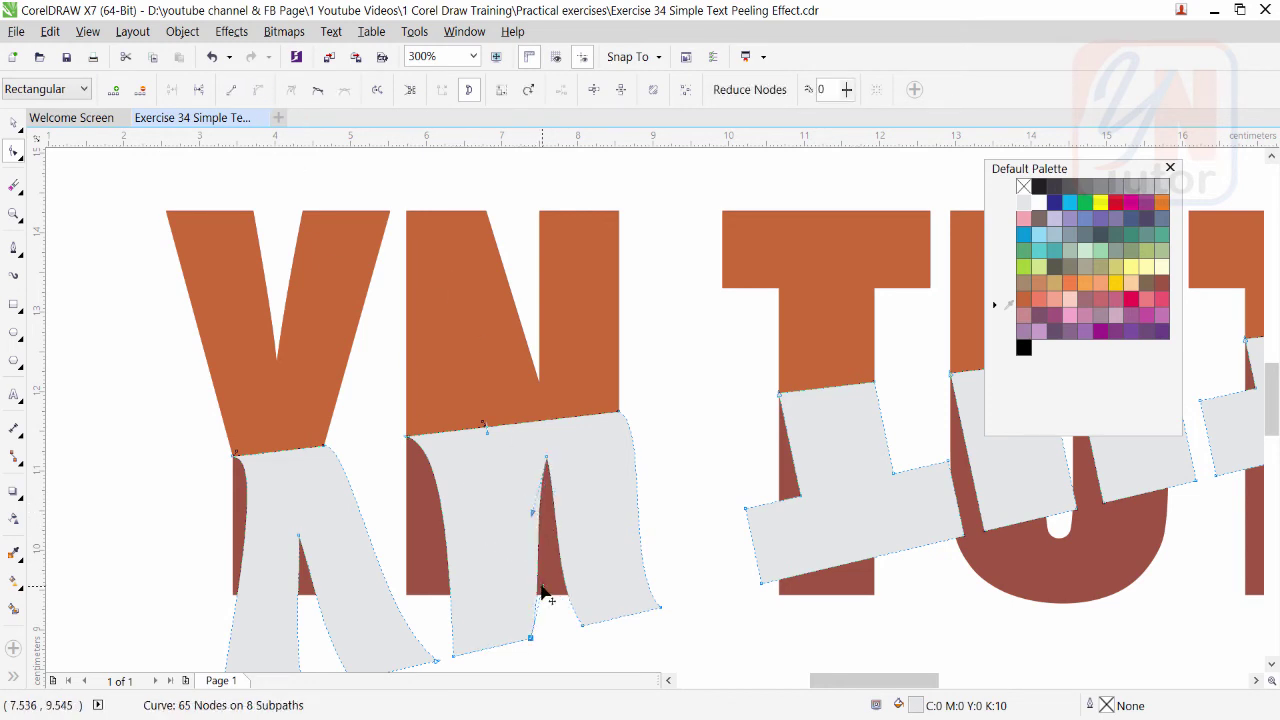
pyautogui.click(532, 518)
pyautogui.scroll(-2, 571, 563)
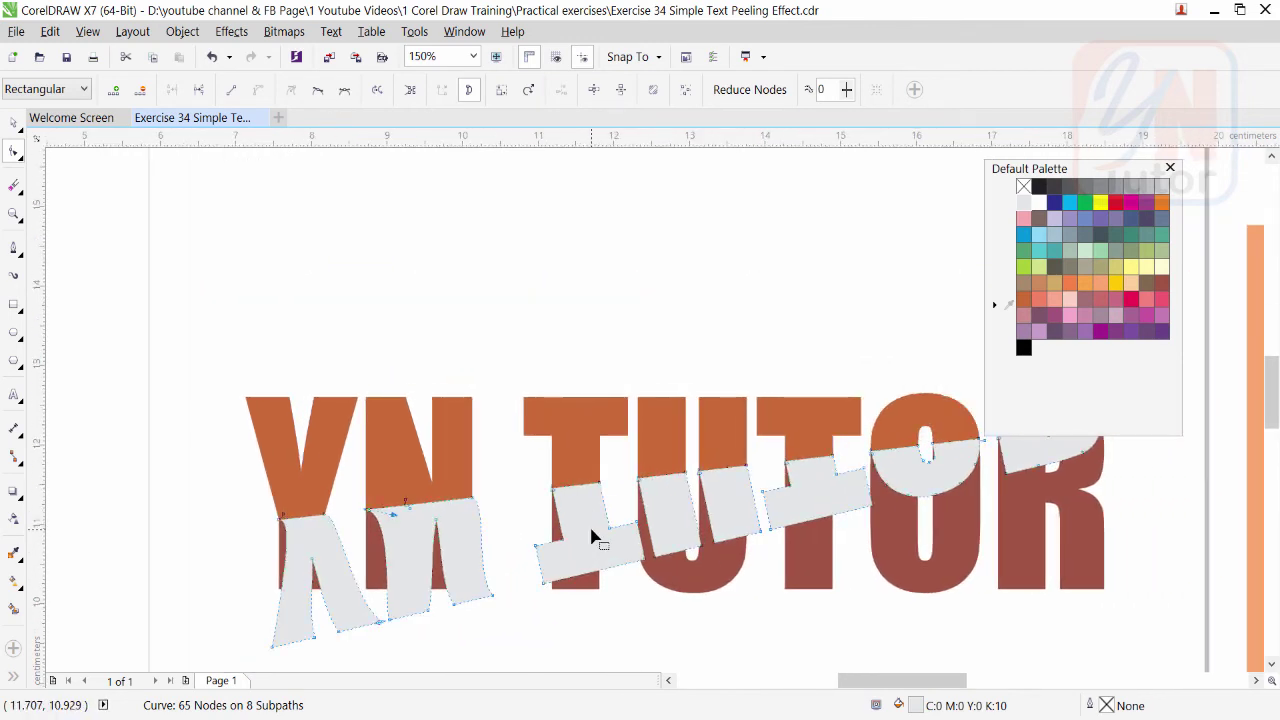
pyautogui.scroll(2, 592, 539)
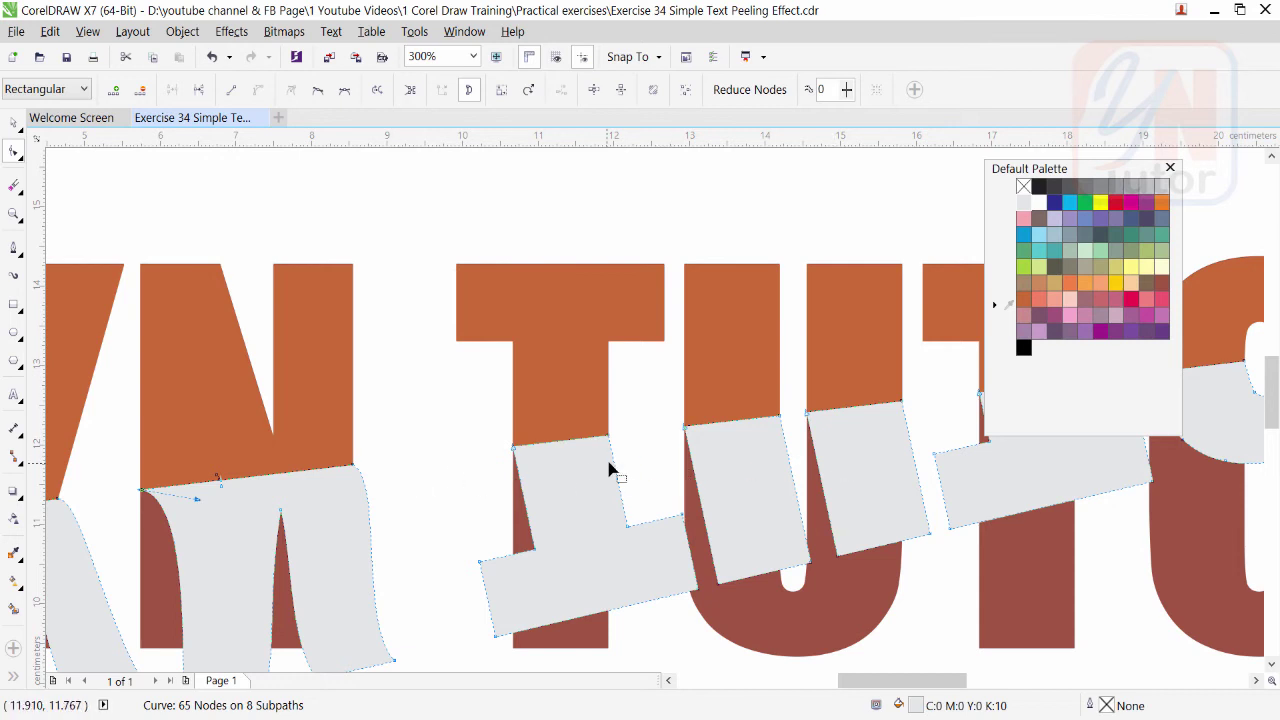
pyautogui.click(520, 497)
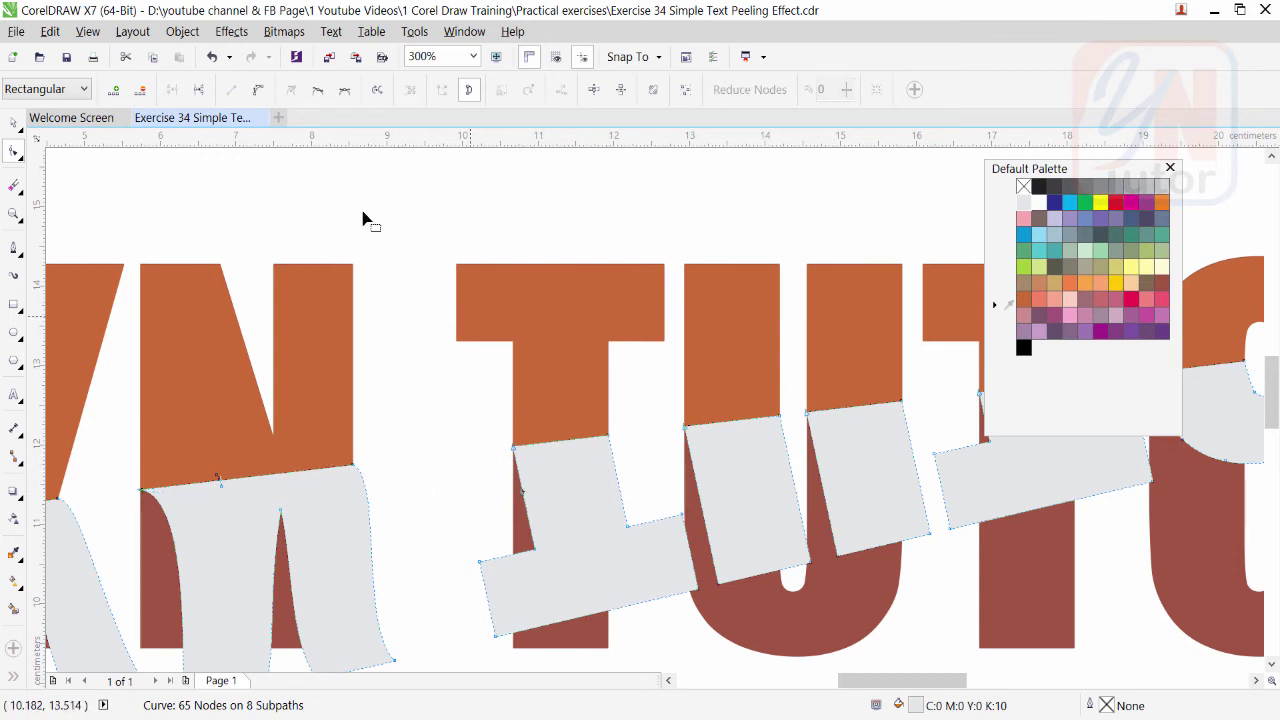
# Step: Curve the left and right edges of the first T's peeled strip
pyautogui.hotkey('ctrl', 'a')
pyautogui.scroll(2, 507, 491)
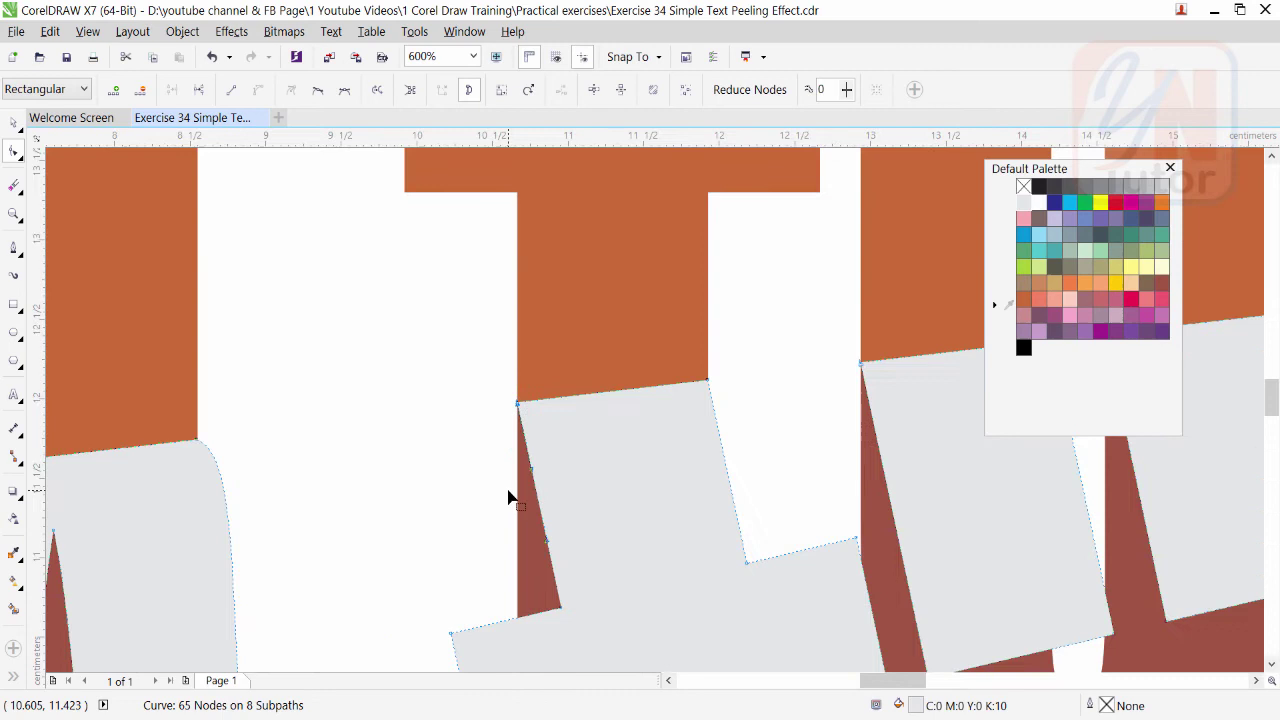
pyautogui.moveTo(531, 477); pyautogui.dragTo(566, 422)
pyautogui.hscroll(2, 540, 545)
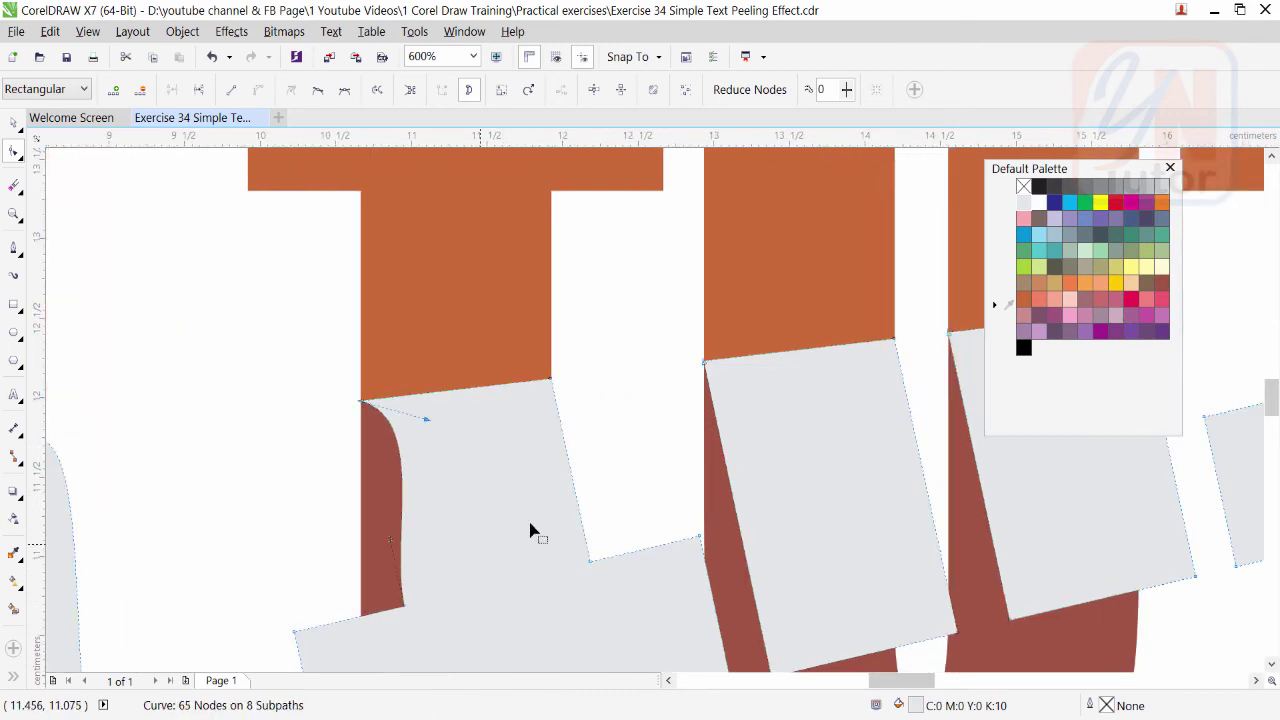
pyautogui.click(551, 384)
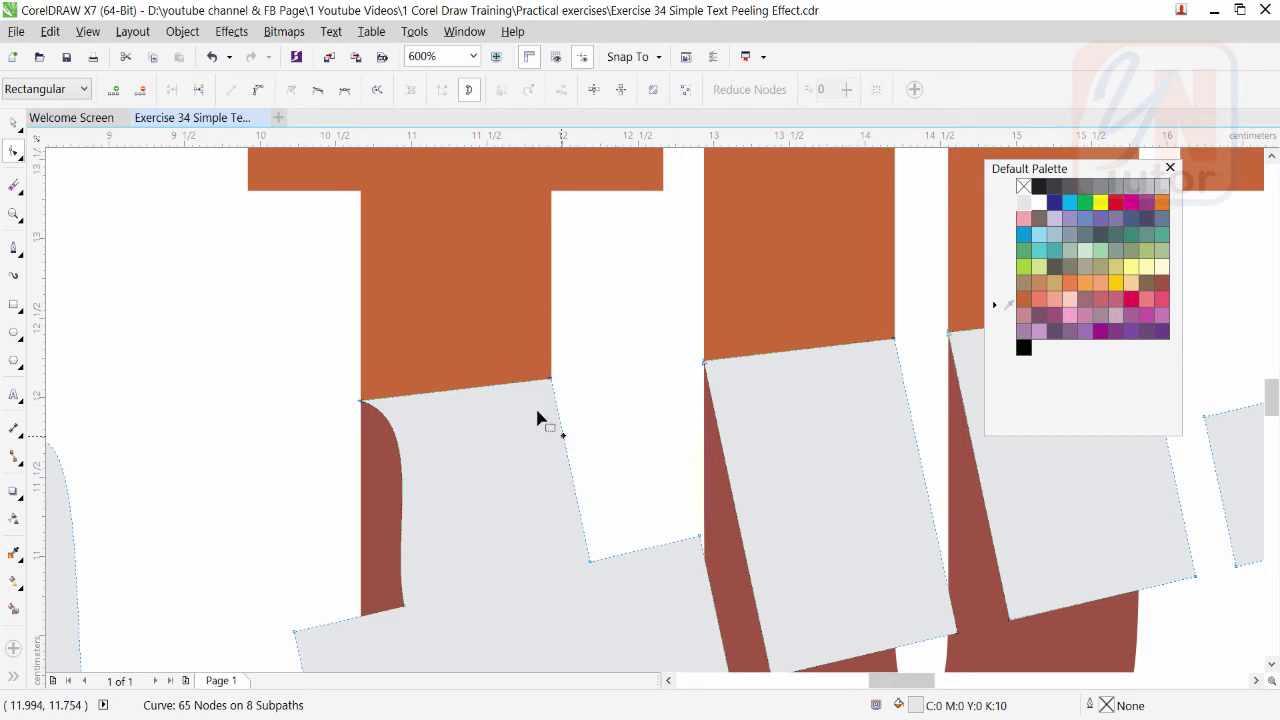
pyautogui.click(258, 89)
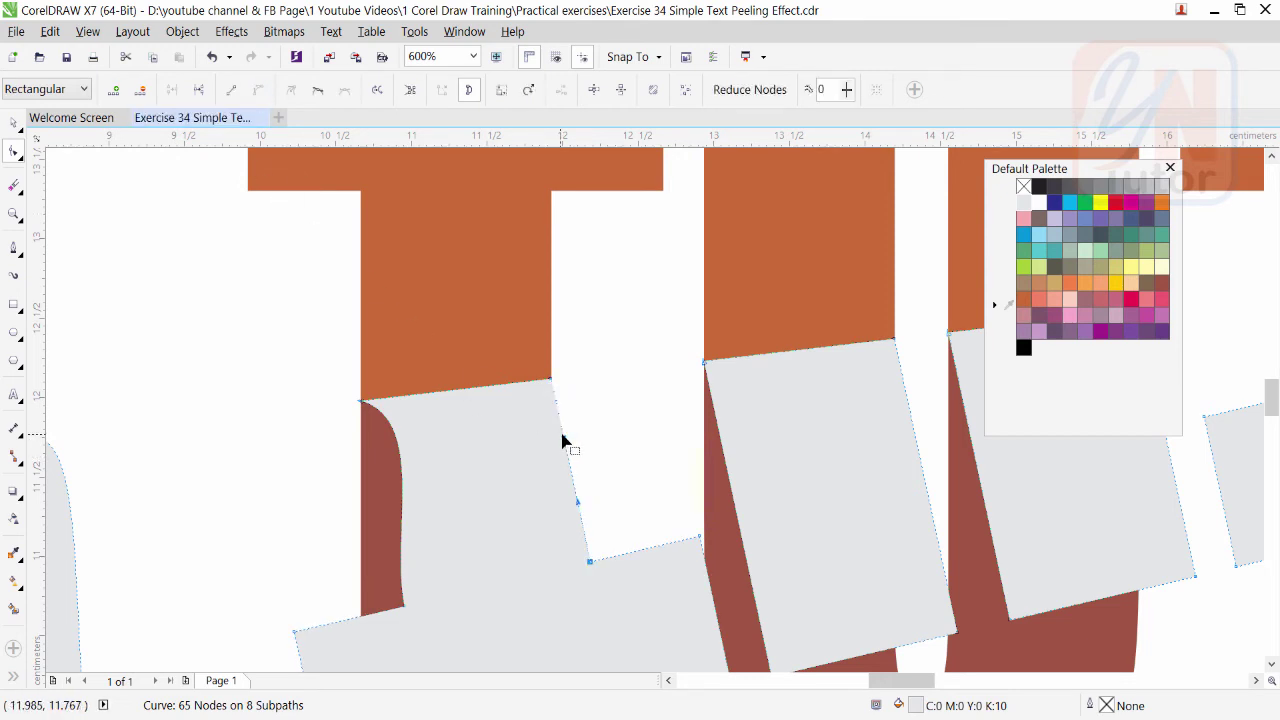
pyautogui.moveTo(564, 440); pyautogui.dragTo(600, 407)
pyautogui.moveTo(574, 509); pyautogui.dragTo(571, 523)
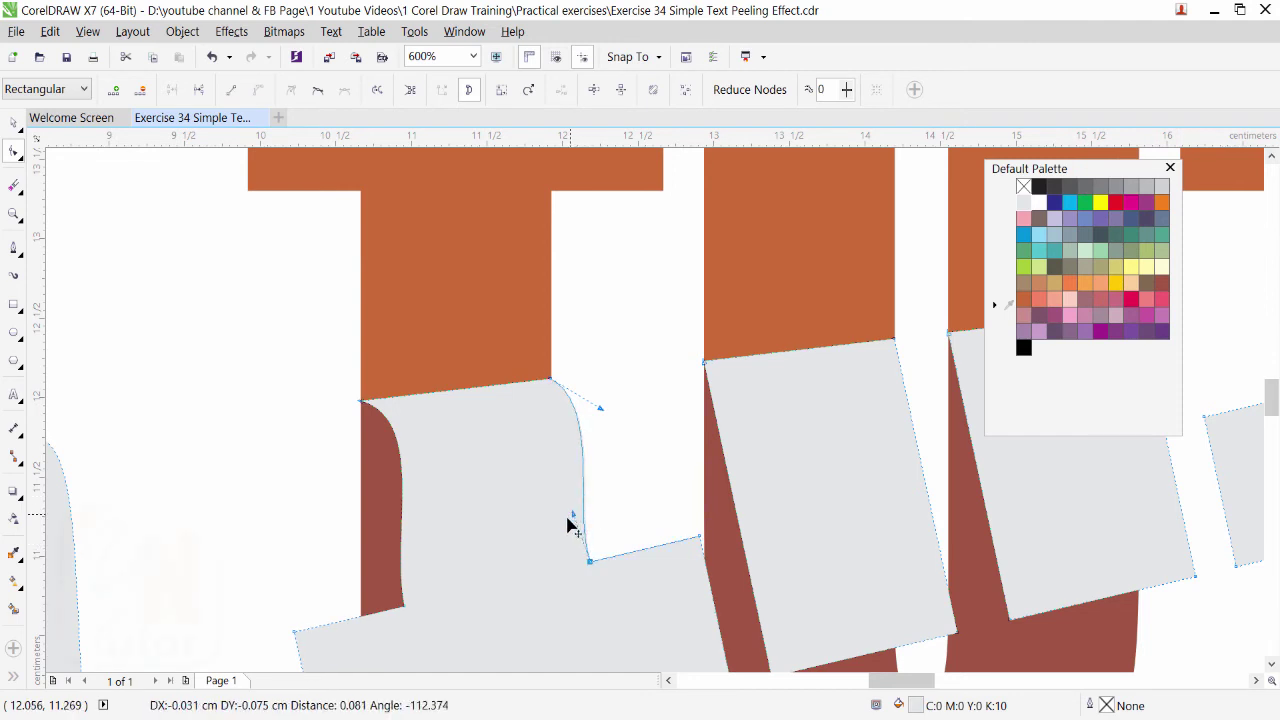
pyautogui.scroll(-6, 571, 520)
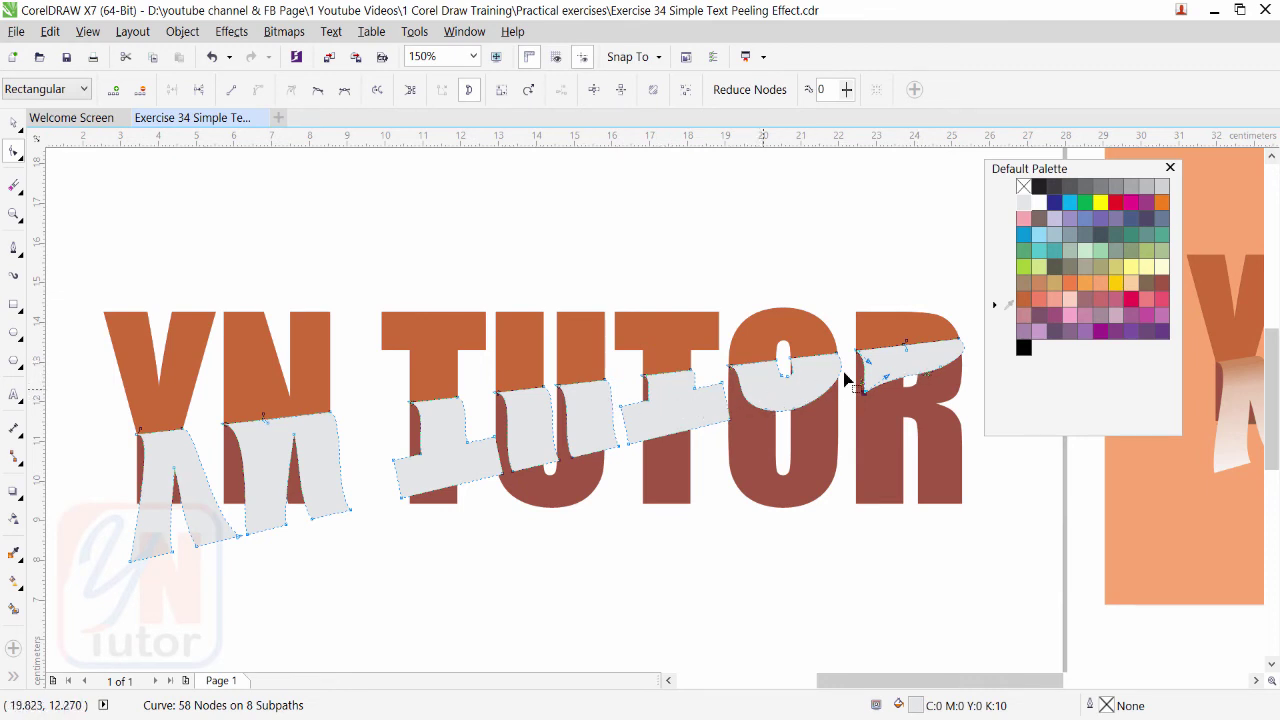
# Step: Fine-tune the top-edge nodes of the curled strip end under the R, then zoom out to 150%
pyautogui.hscroll(3, 817, 394)
pyautogui.scroll(5, 848, 397)
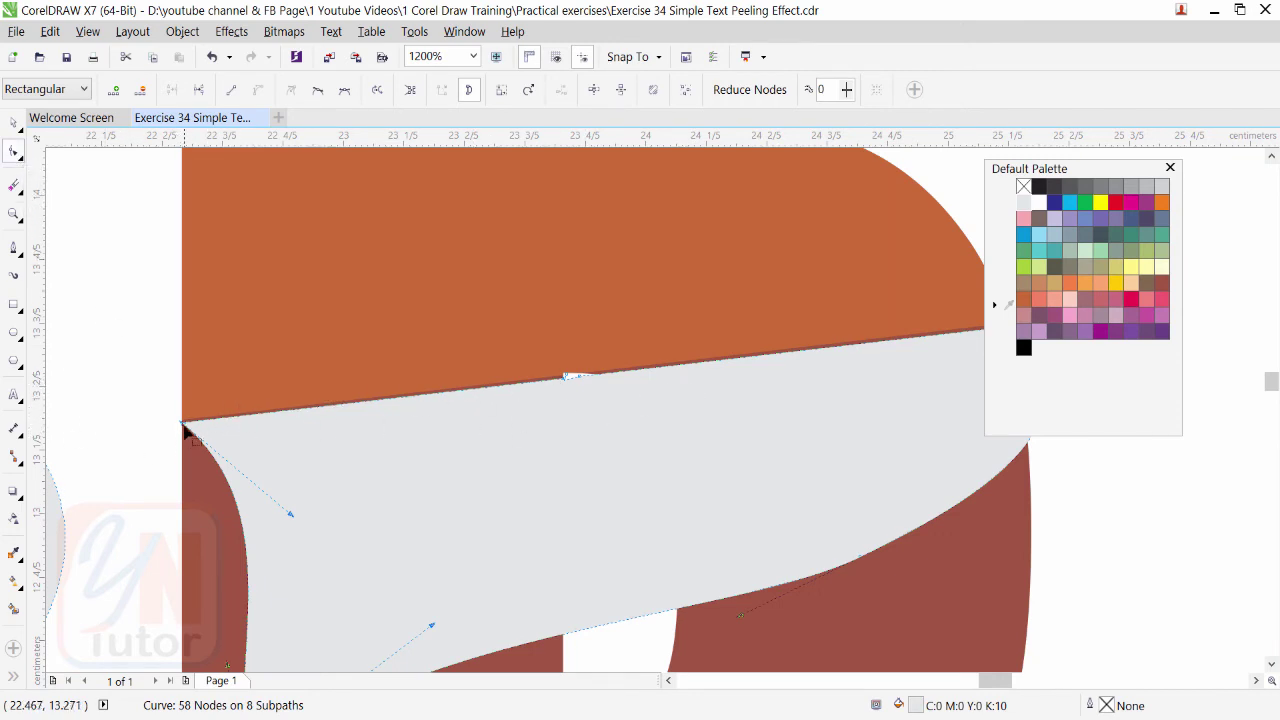
pyautogui.moveTo(184, 426); pyautogui.dragTo(185, 427)
pyautogui.moveTo(566, 449); pyautogui.dragTo(466, 480)
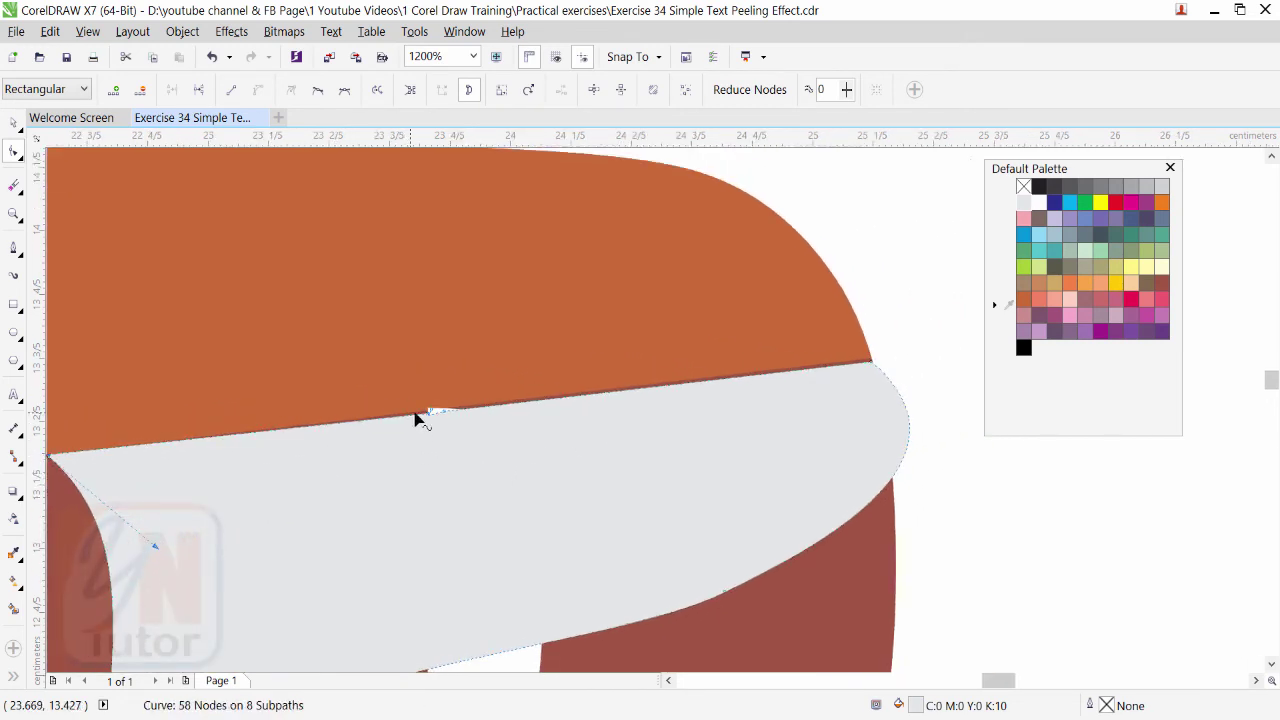
pyautogui.moveTo(429, 417); pyautogui.dragTo(428, 411)
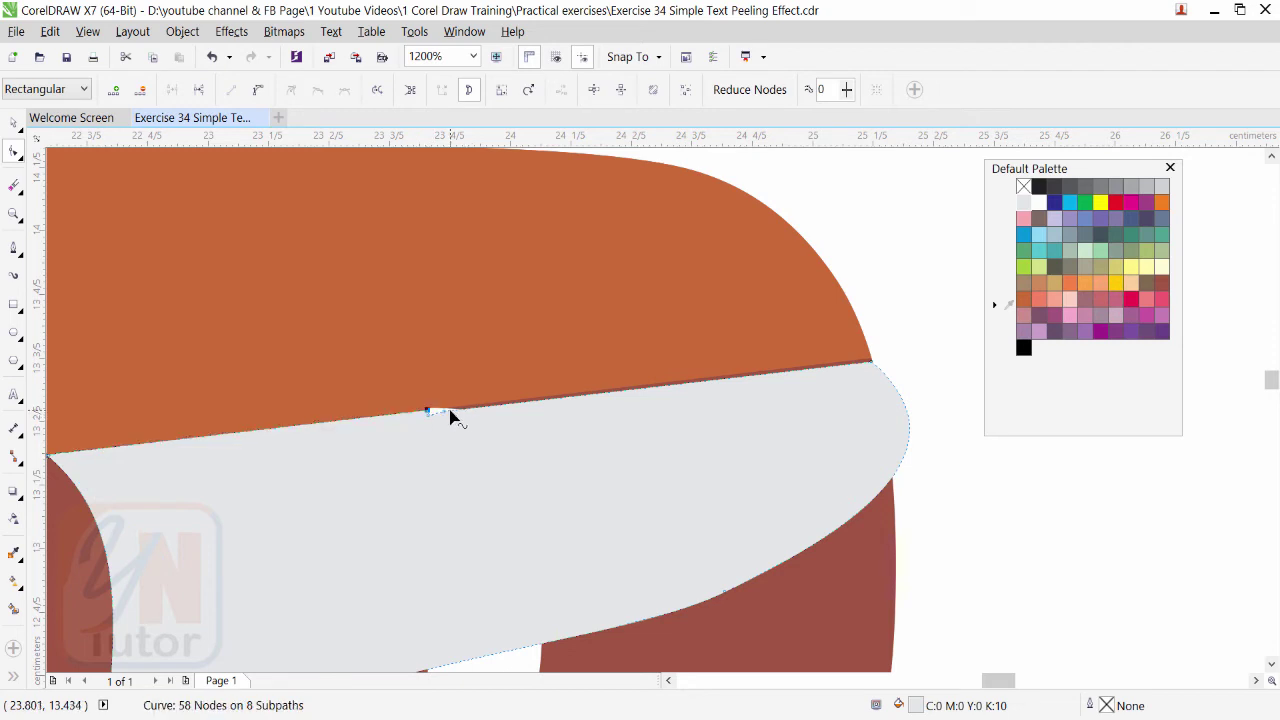
pyautogui.click(872, 366)
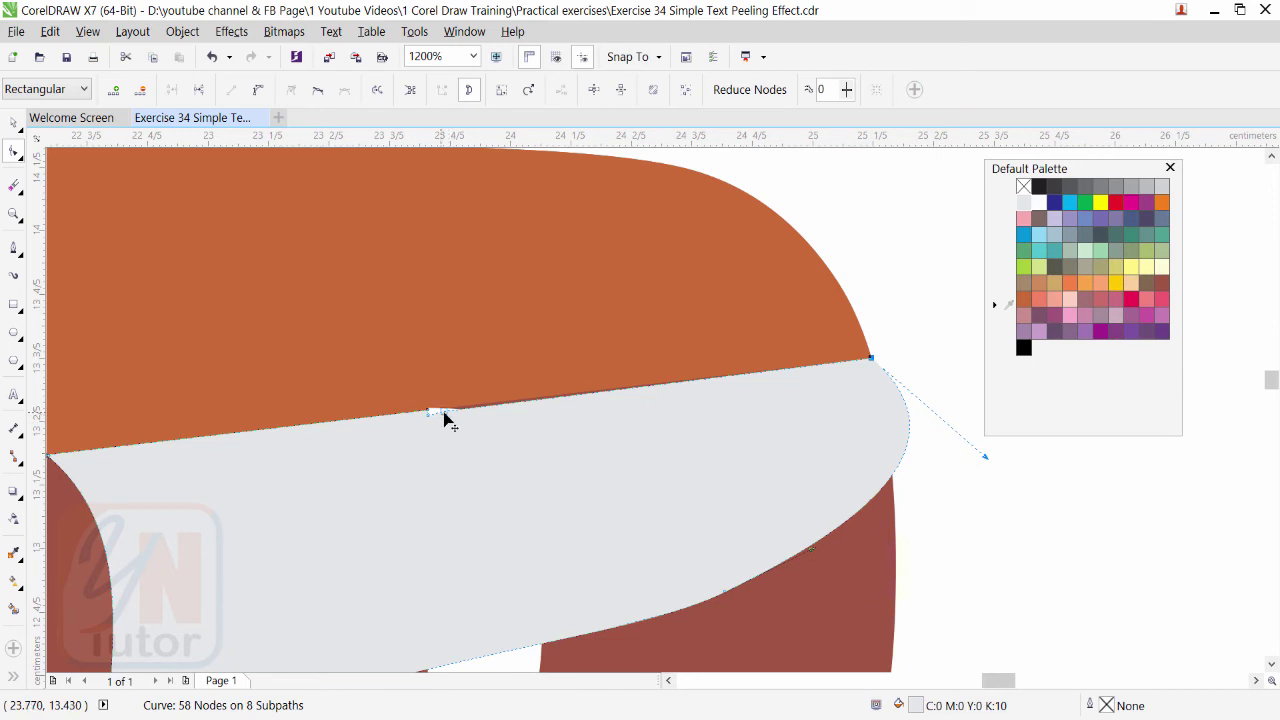
pyautogui.moveTo(446, 413); pyautogui.dragTo(451, 411)
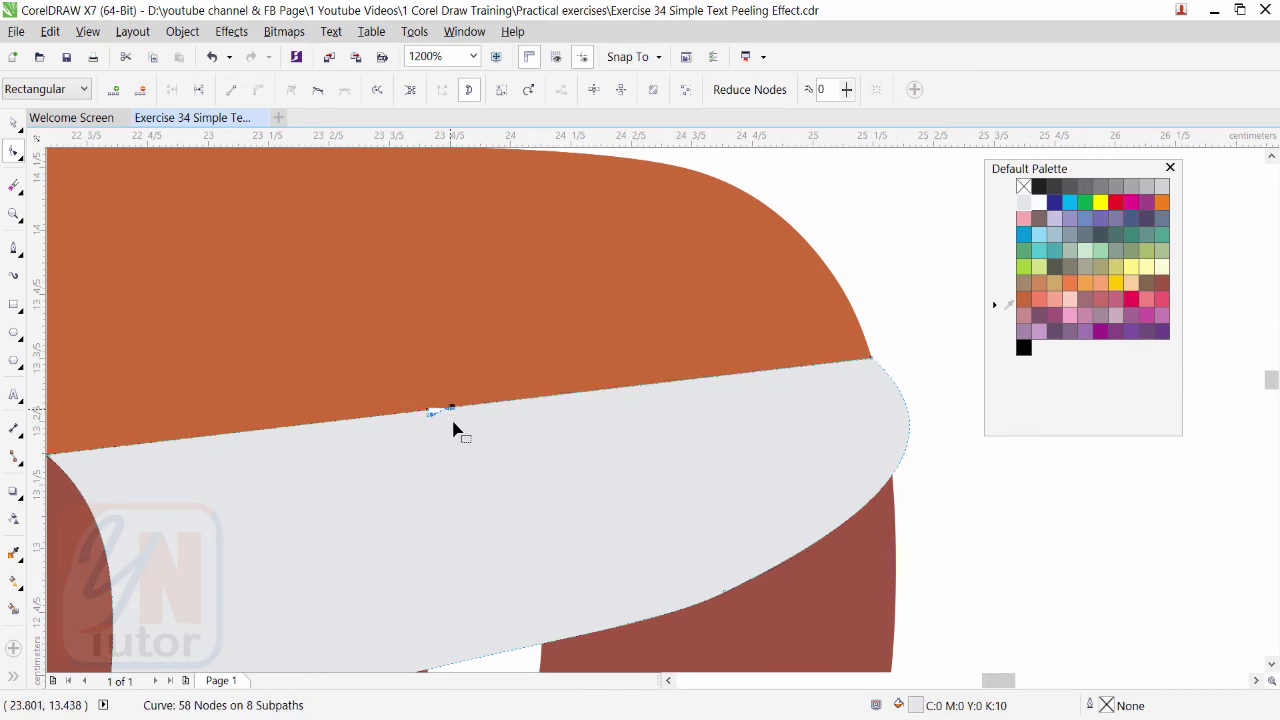
pyautogui.scroll(-4, 464, 438)
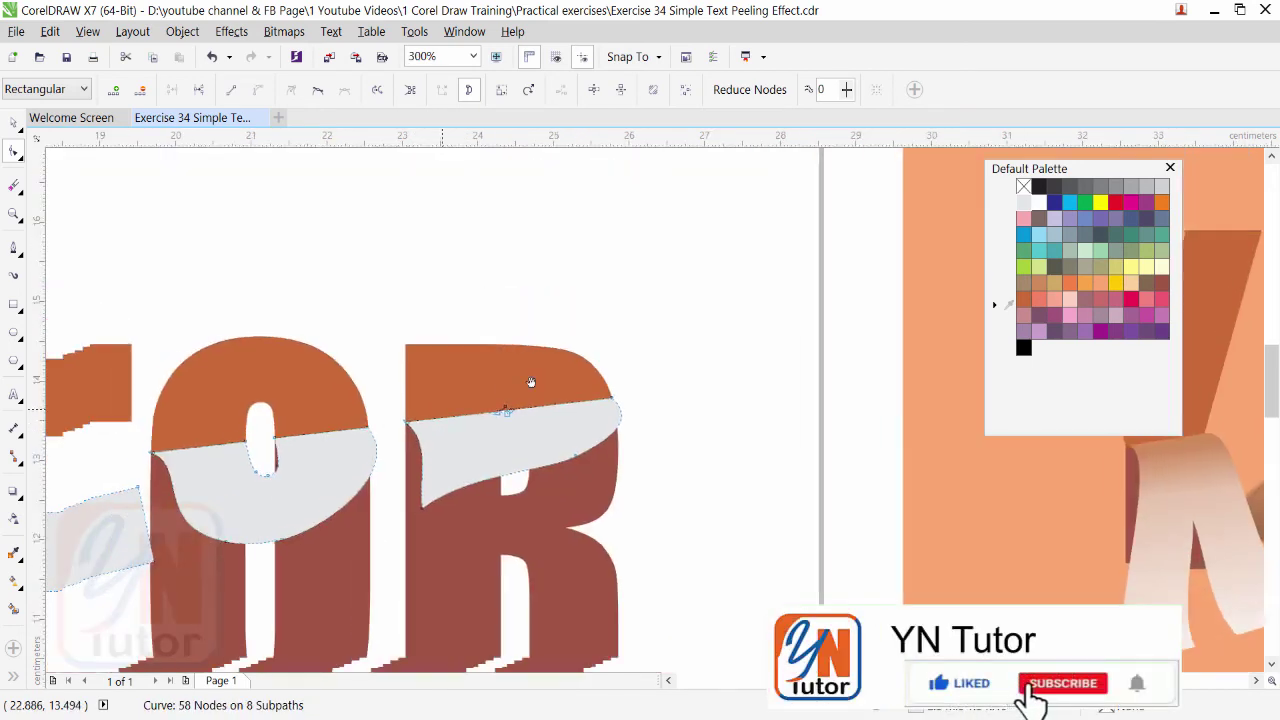
pyautogui.scroll(-2, 753, 341)
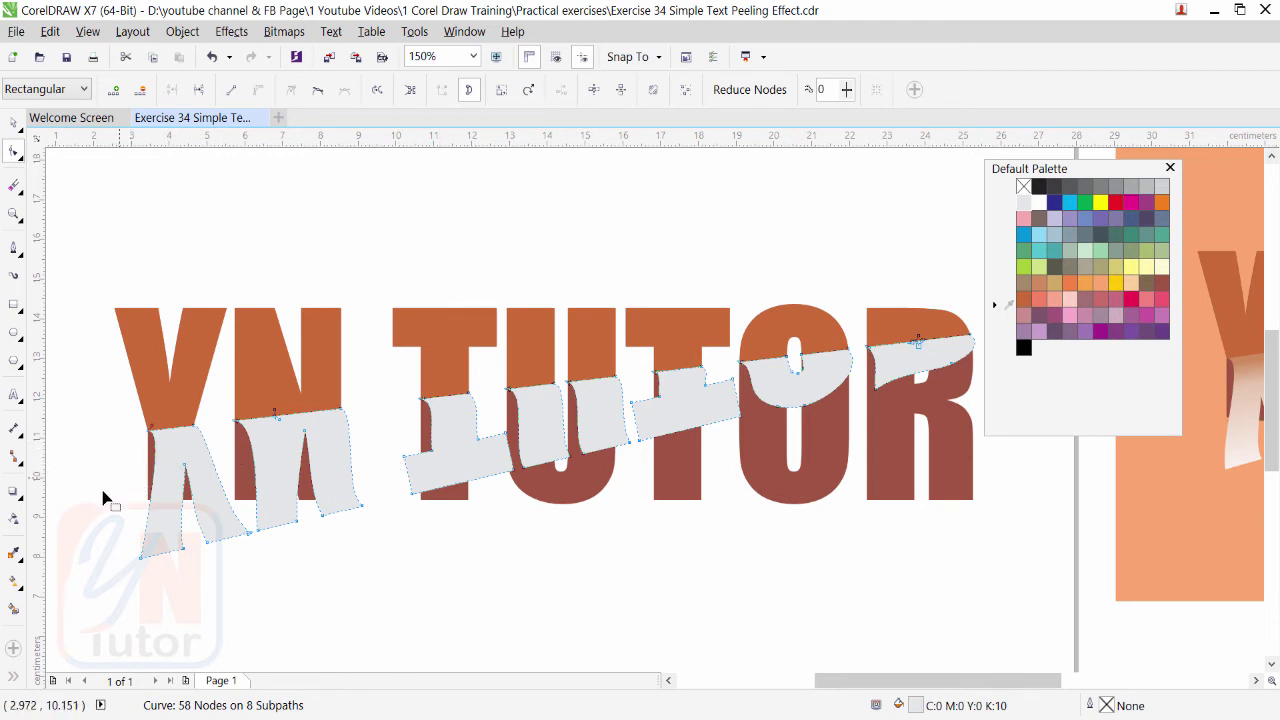
# Step: Apply a fountain fill to the peel strip with a dark grey start node
pyautogui.click(14, 582)
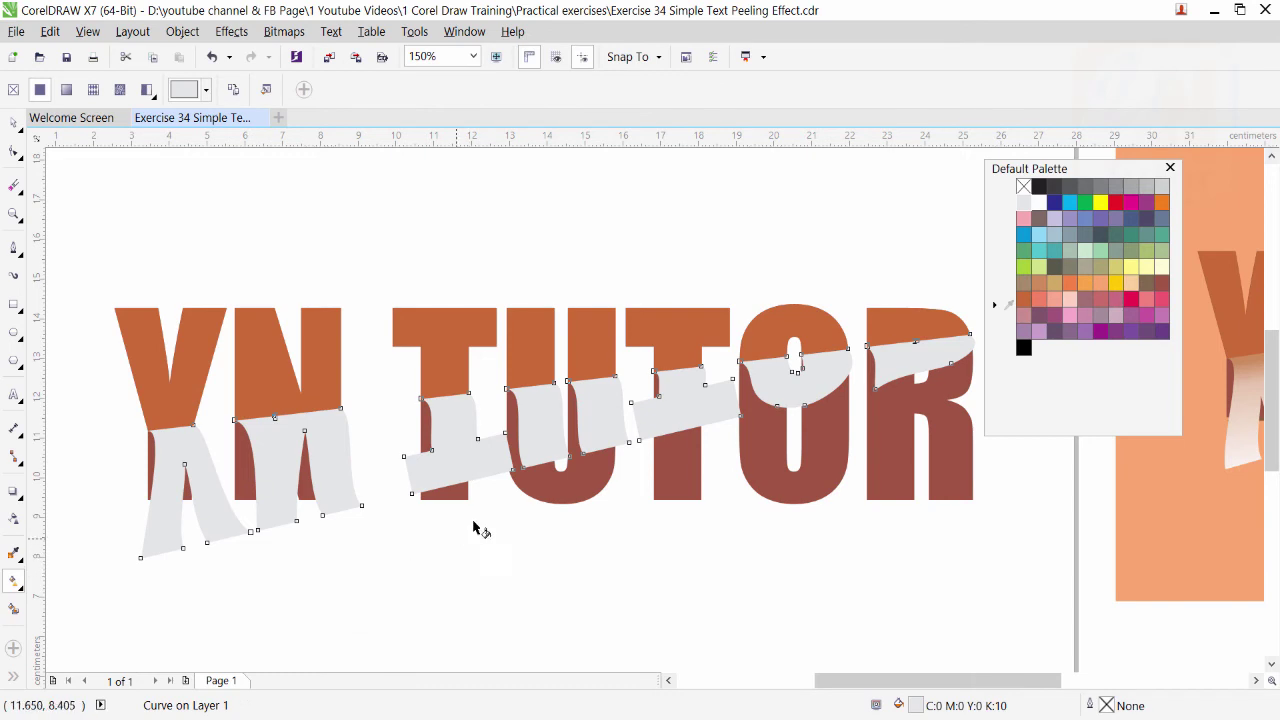
pyautogui.moveTo(600, 420); pyautogui.dragTo(612, 446)
pyautogui.click(612, 447)
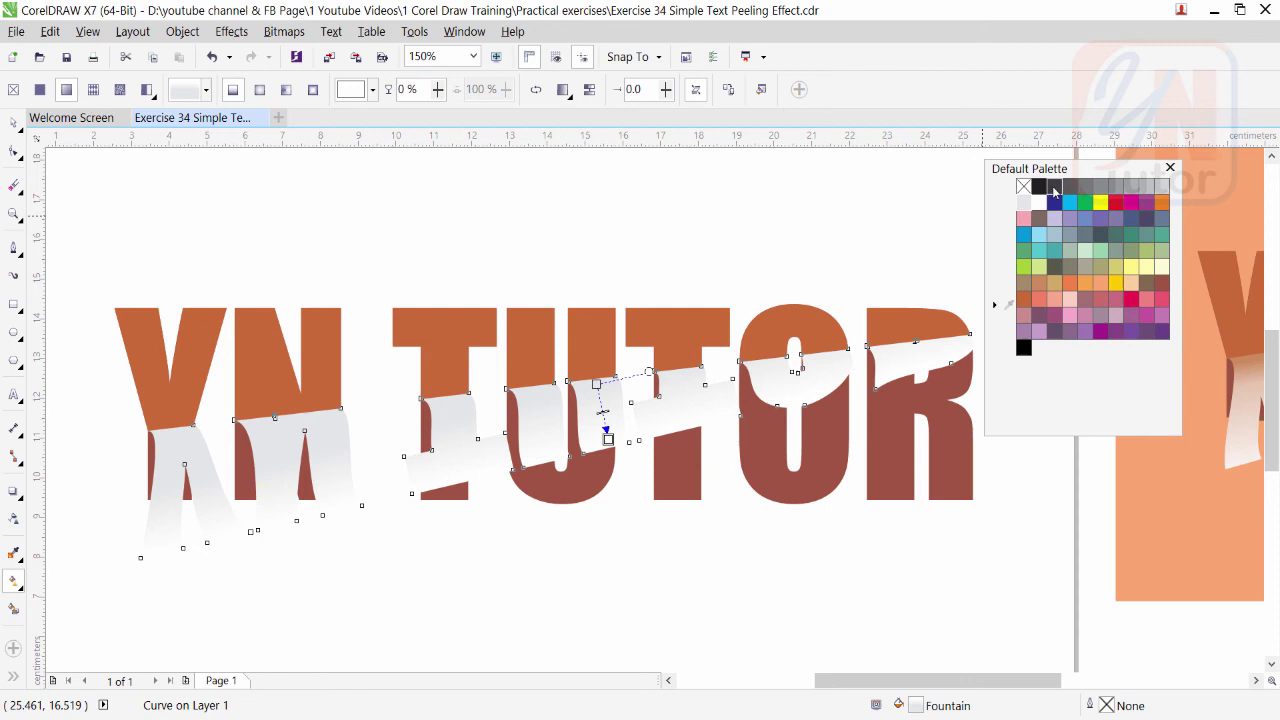
pyautogui.moveTo(596, 383); pyautogui.dragTo(594, 368)
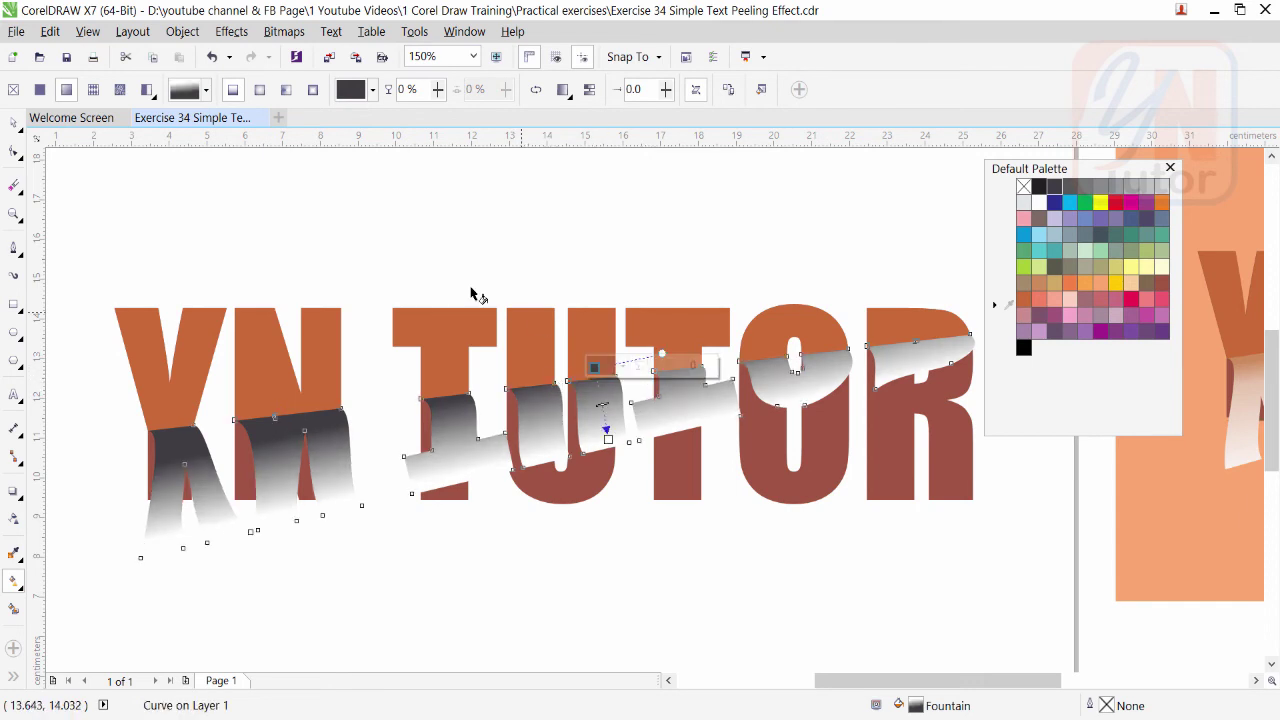
# Step: Turn off snapping to objects via View > Snap To
pyautogui.click(96, 33)
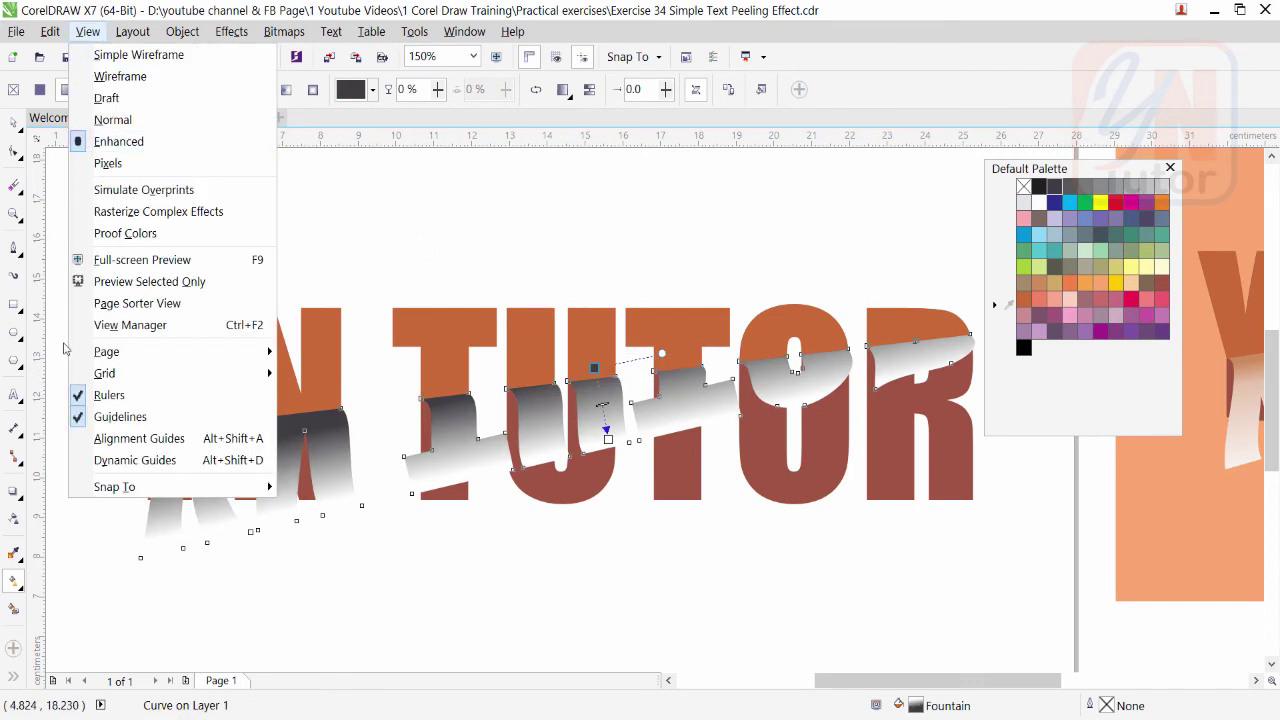
pyautogui.moveTo(138, 487)
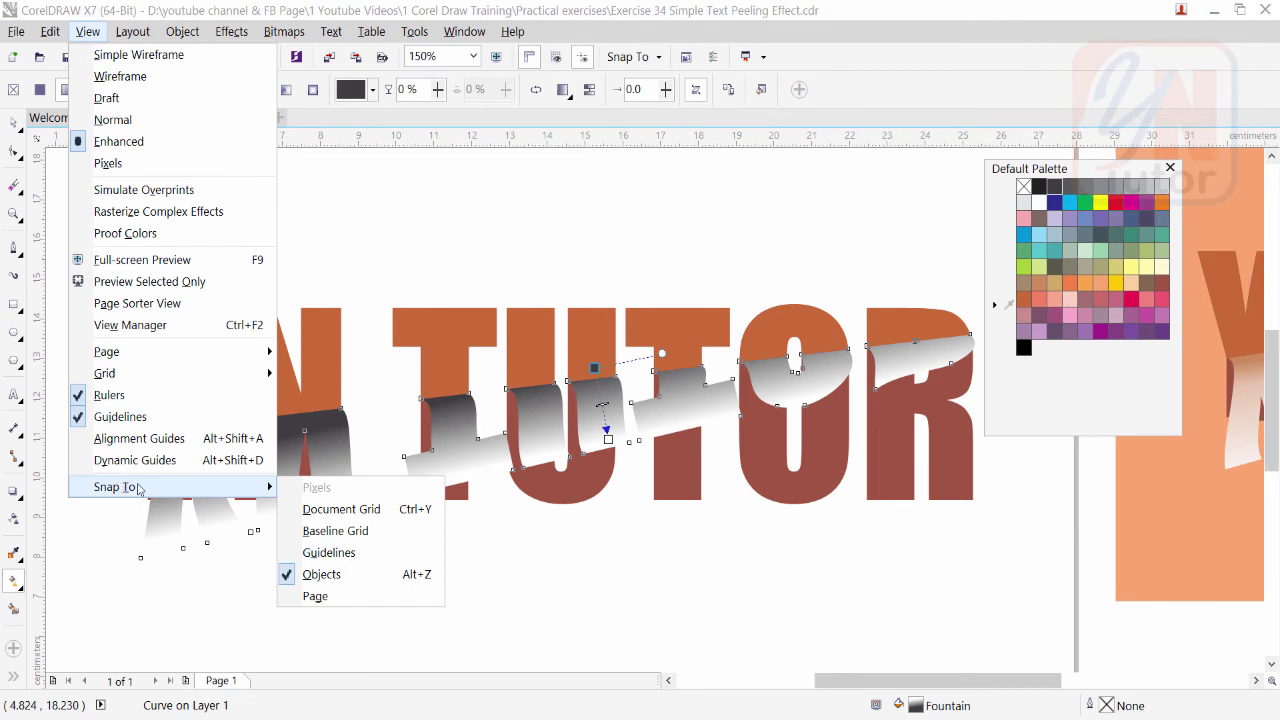
pyautogui.click(338, 578)
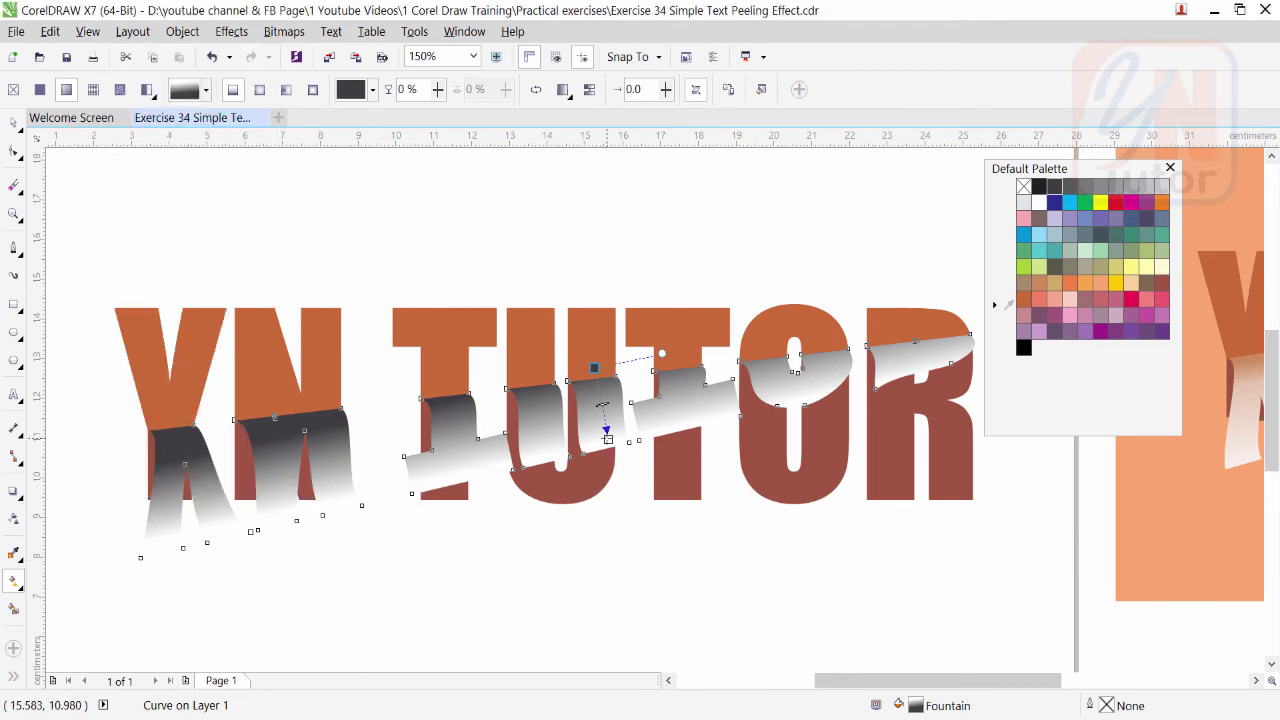
# Step: Make the strip's gradient run vertically and set its end node to white
pyautogui.moveTo(607, 437); pyautogui.dragTo(598, 428)
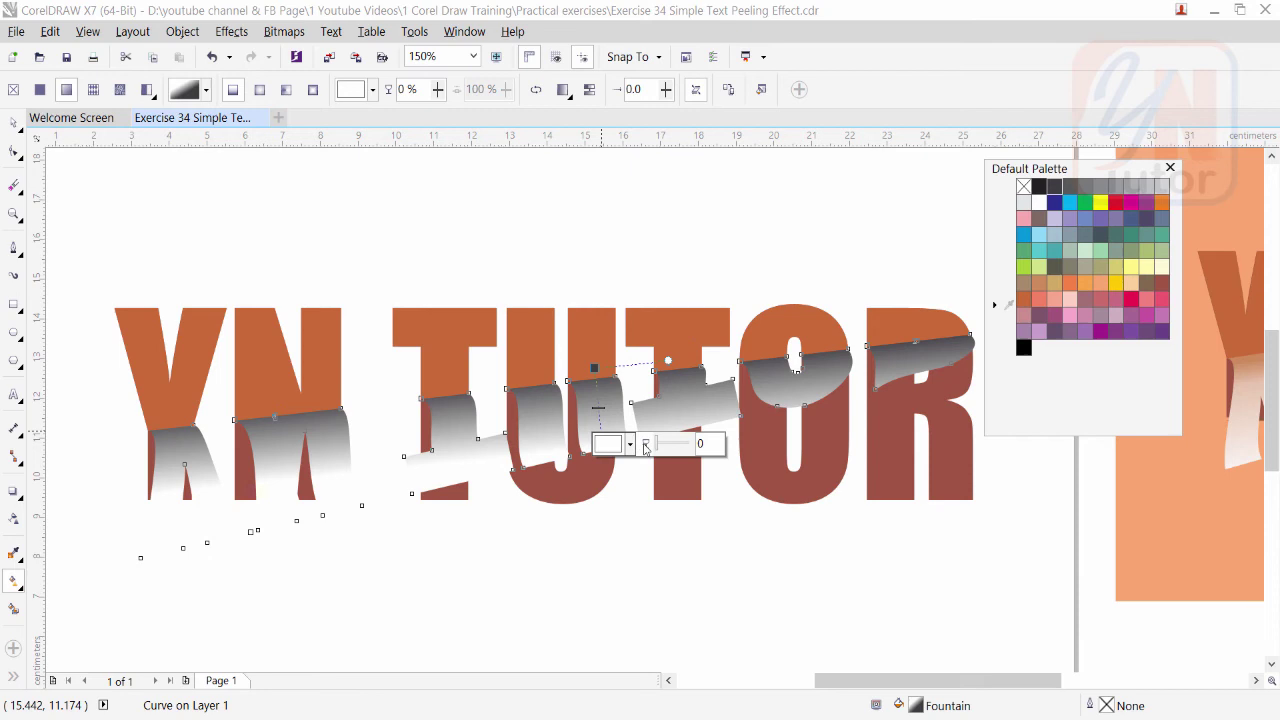
pyautogui.click(601, 443)
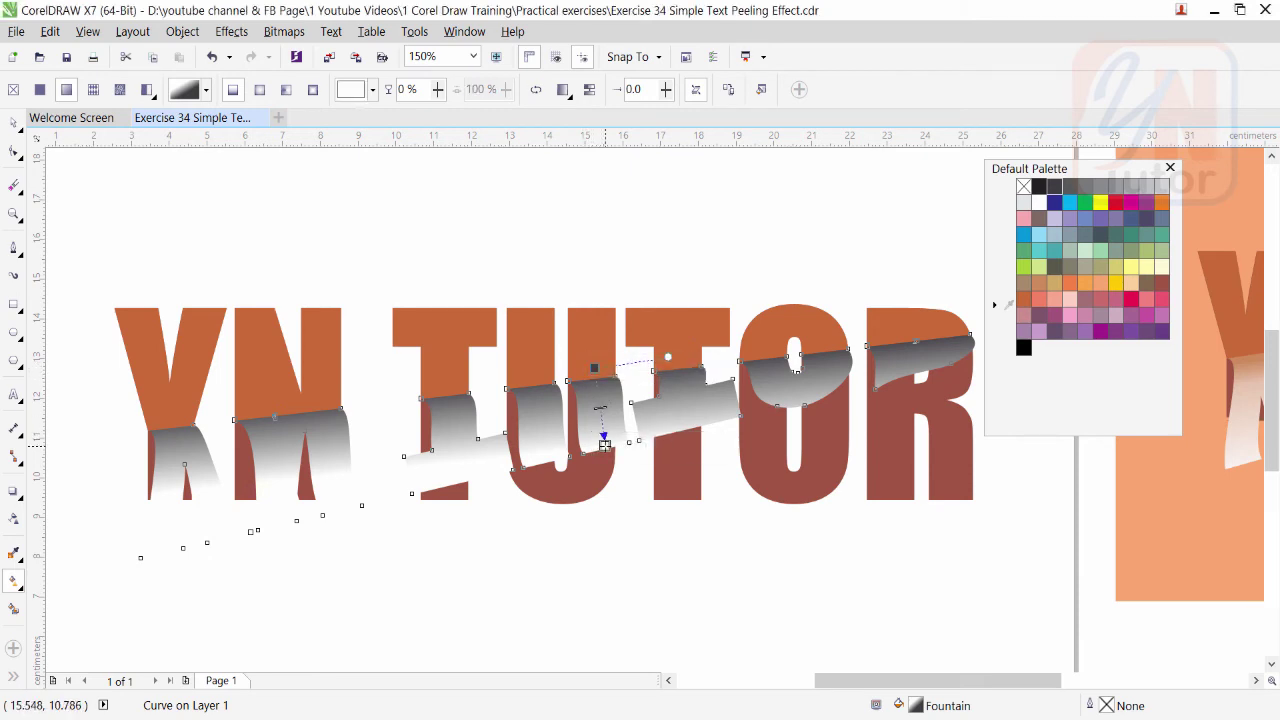
pyautogui.click(602, 440)
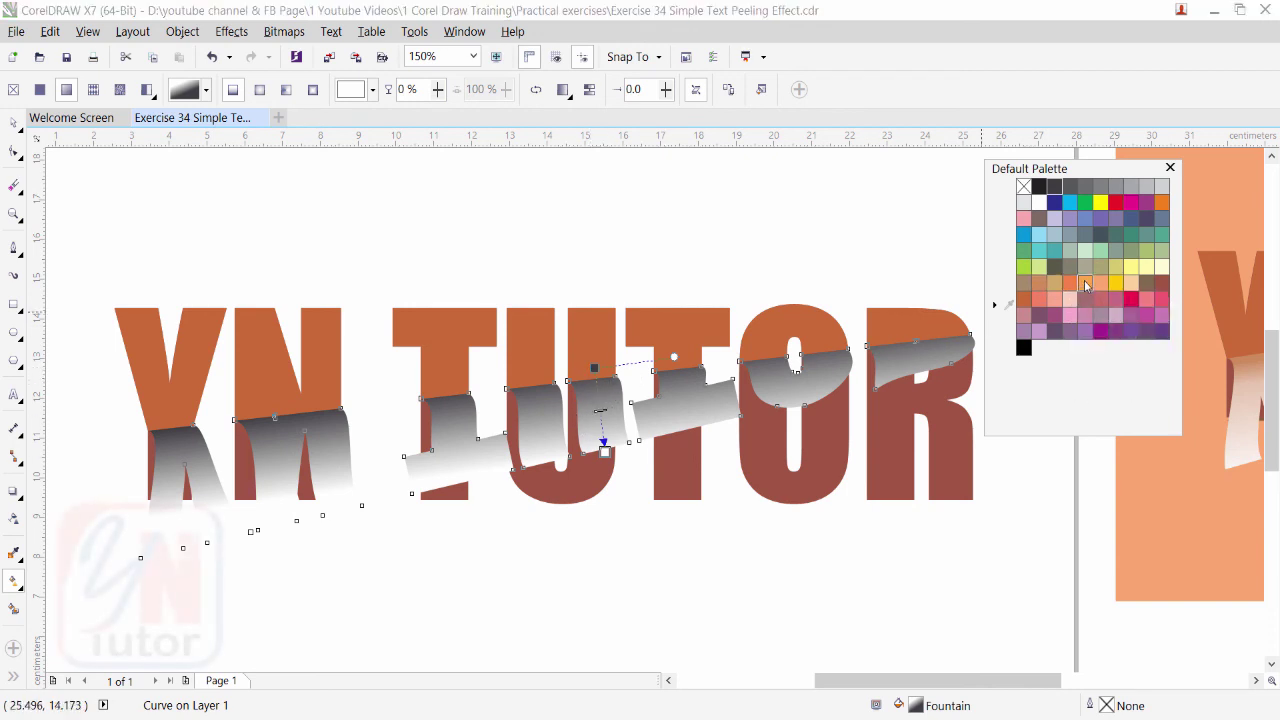
# Step: Drop an orange palette swatch on the gradient's start node, then zoom out
pyautogui.moveTo(710, 343); pyautogui.dragTo(598, 370)
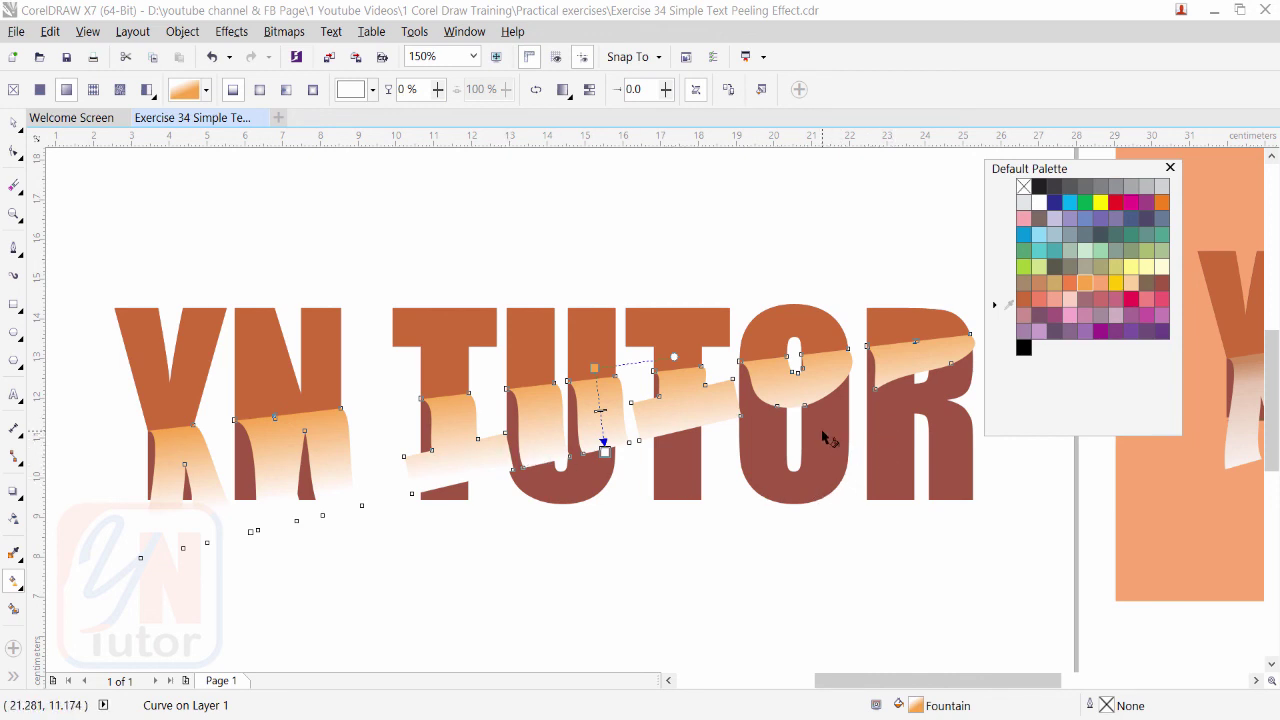
pyautogui.scroll(-2, 822, 438)
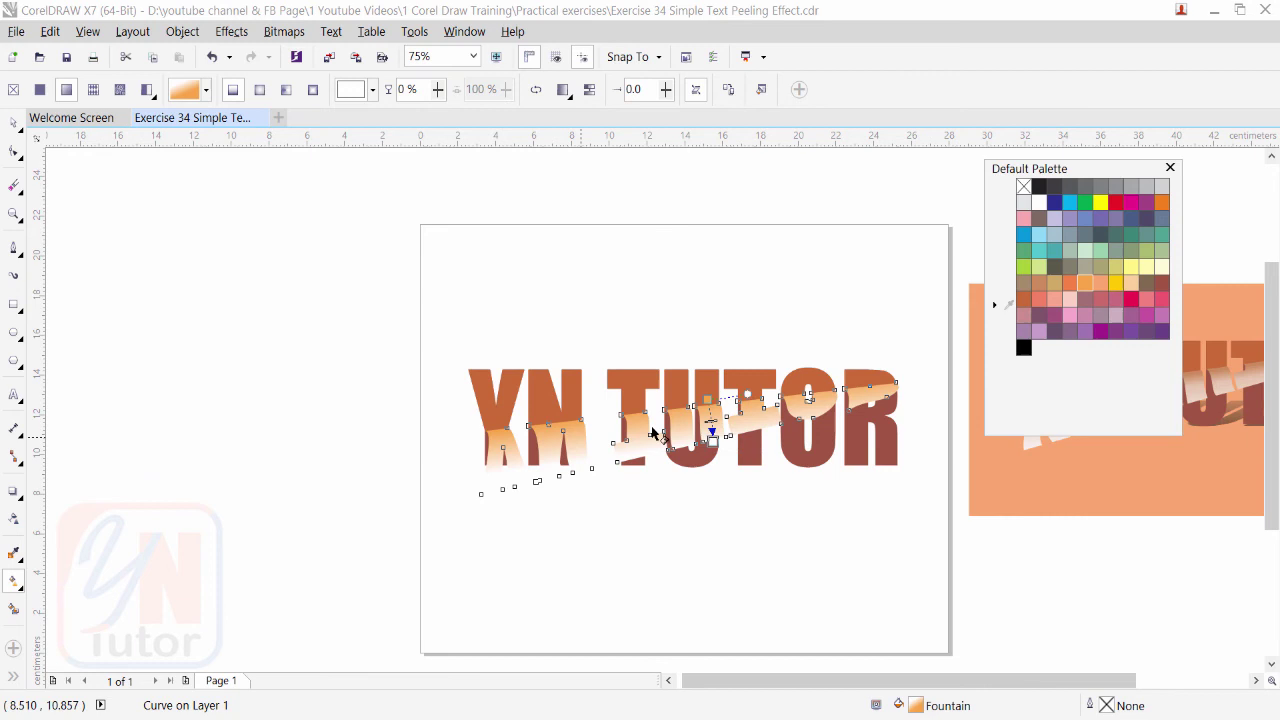
# Step: Draw a rectangle across the middle of the page and send it to the back of the page
pyautogui.click(13, 122)
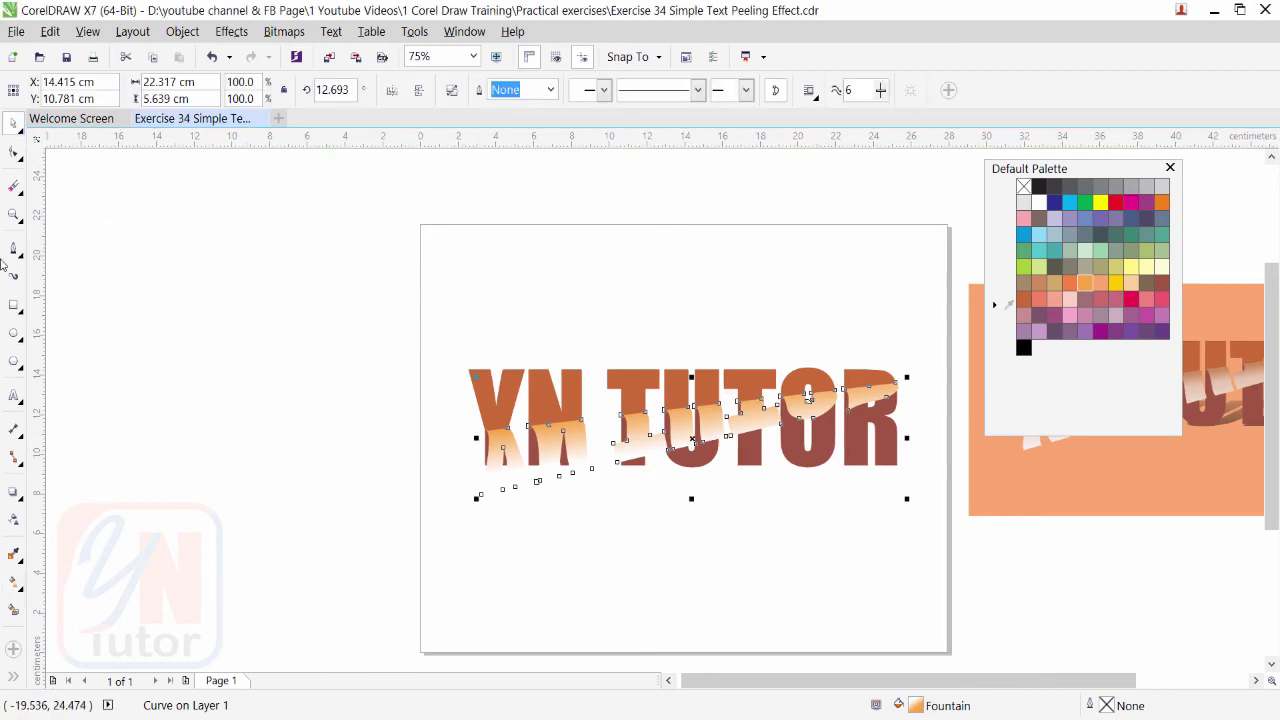
pyautogui.click(10, 307)
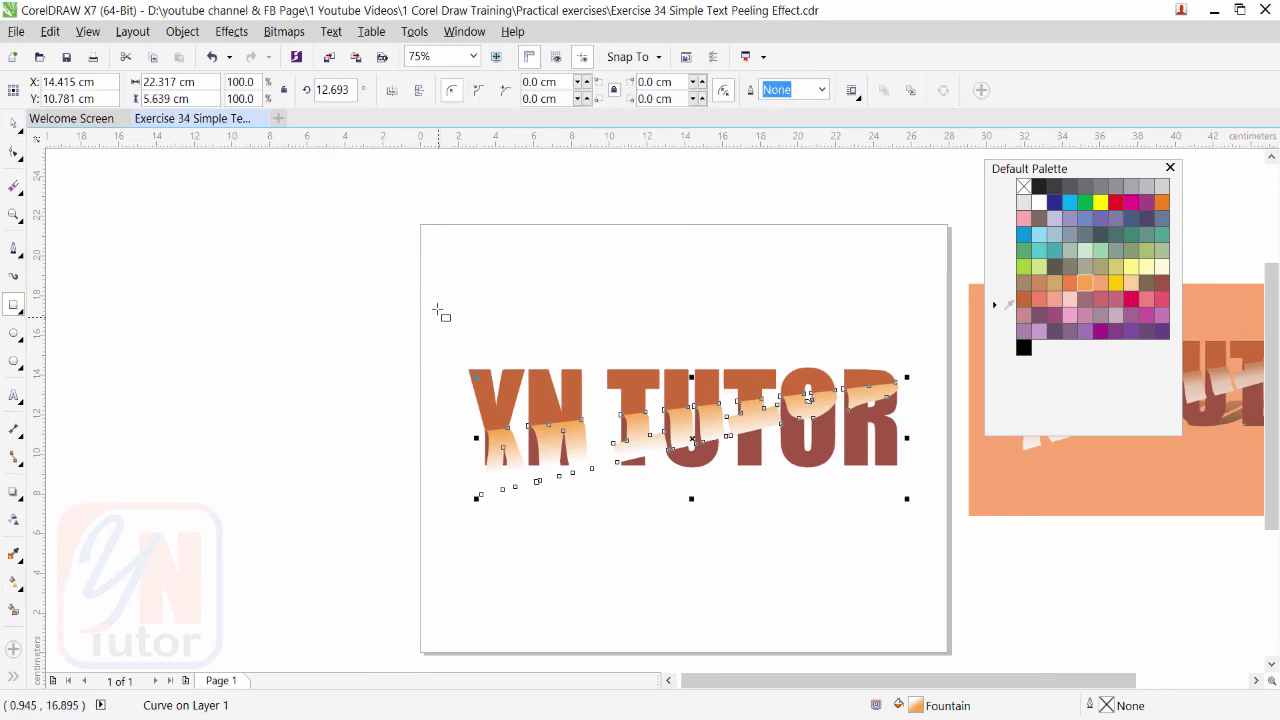
pyautogui.moveTo(428, 300); pyautogui.dragTo(940, 556)
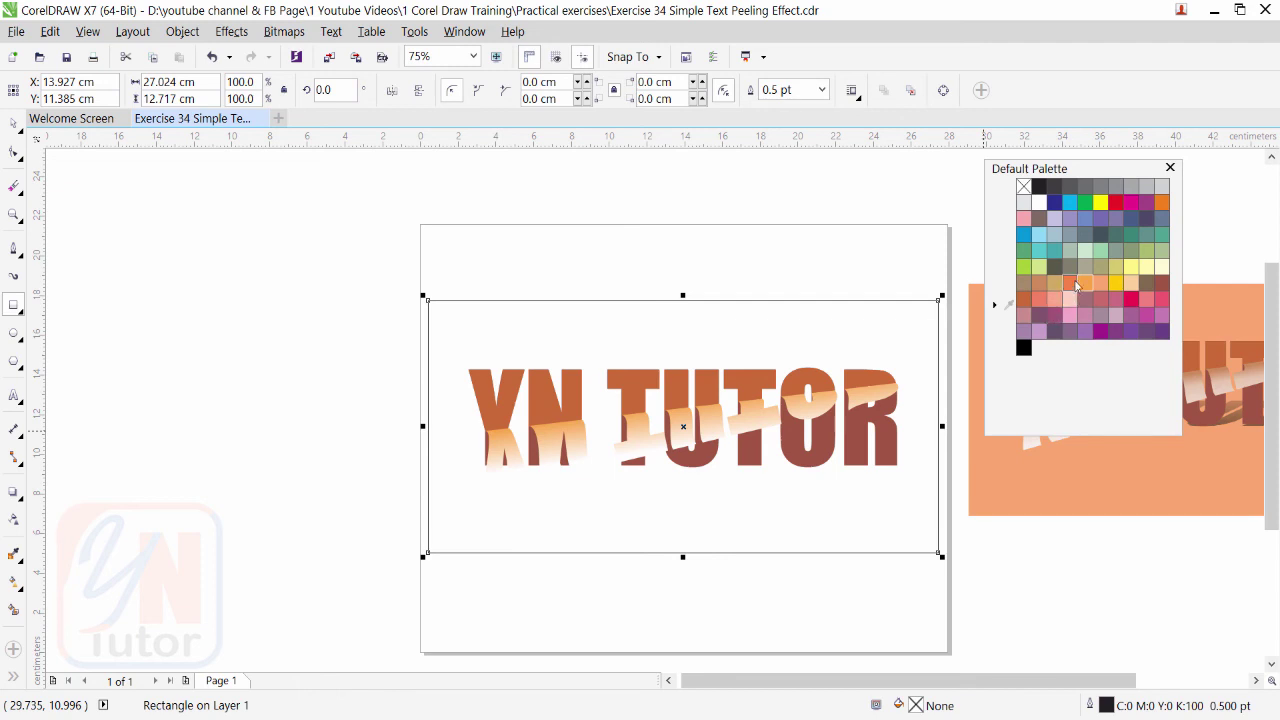
pyautogui.click(184, 32)
pyautogui.moveTo(199, 272)
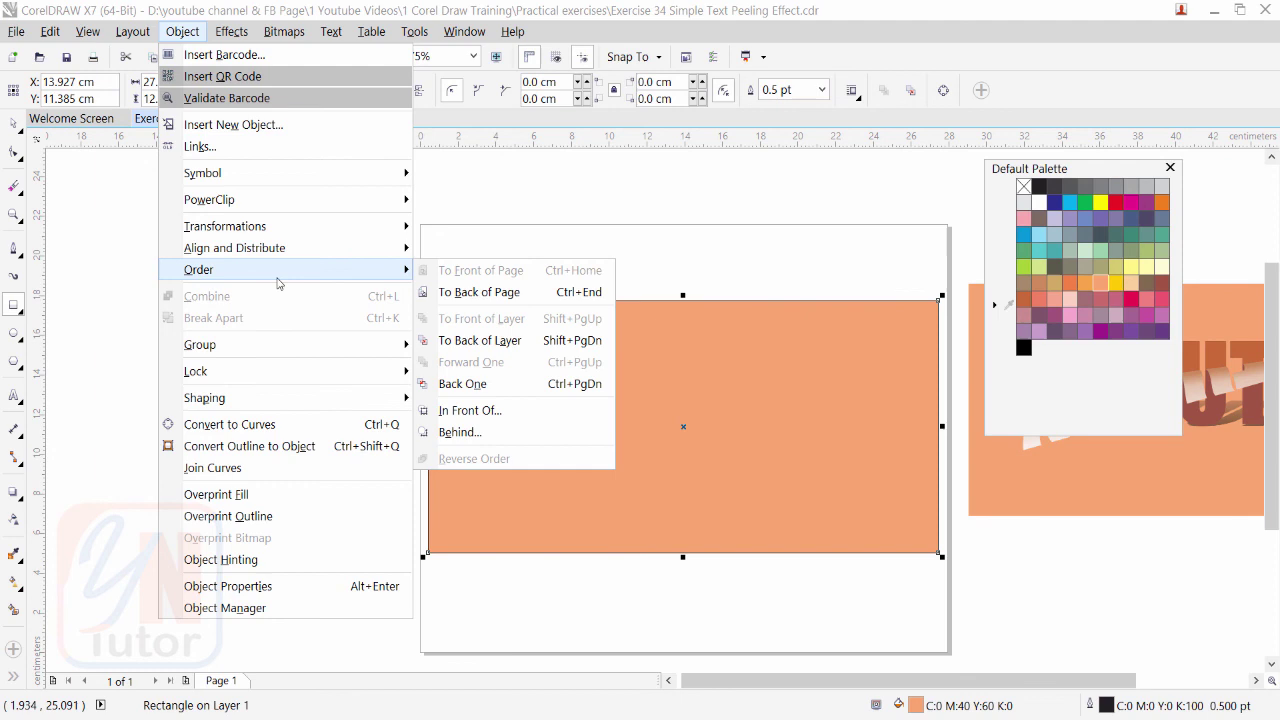
pyautogui.click(505, 291)
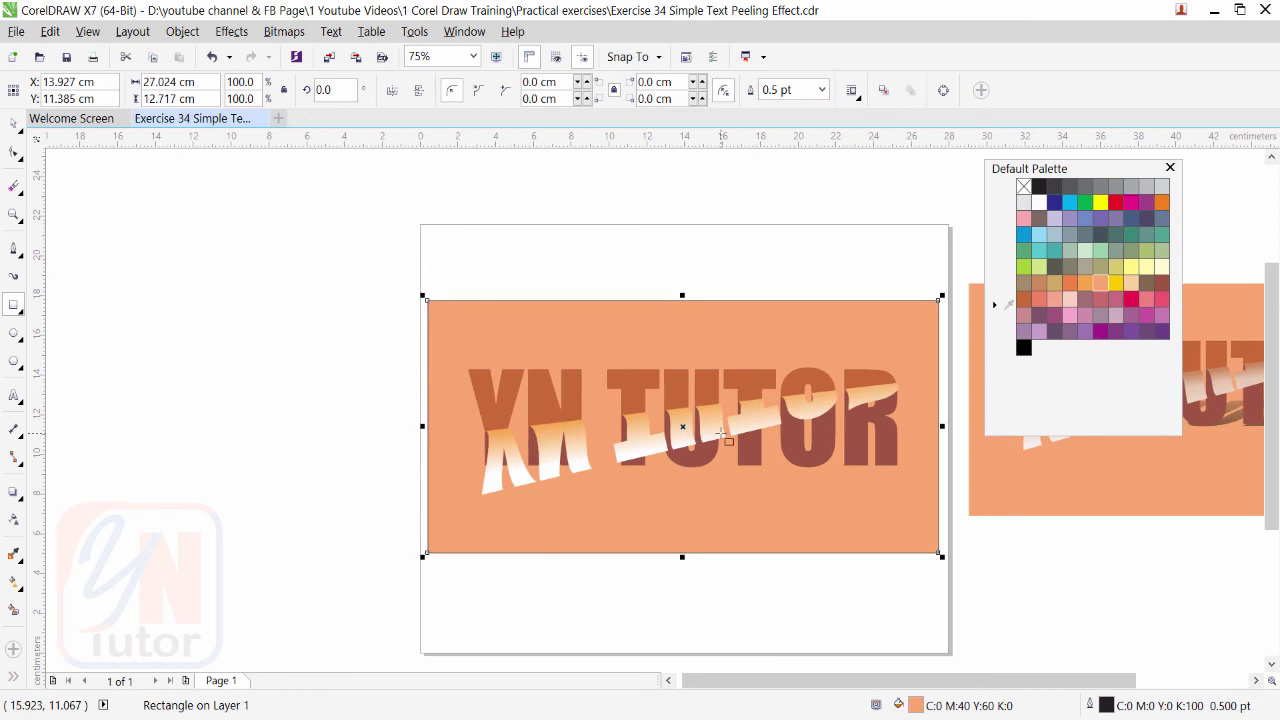
# Step: Add a dark red Perspective Top Right drop shadow to YN TUTOR, stretched further right and lower
pyautogui.click(749, 451)
pyautogui.keyDown('alt'); pyautogui.click(751, 452); pyautogui.keyUp('alt')
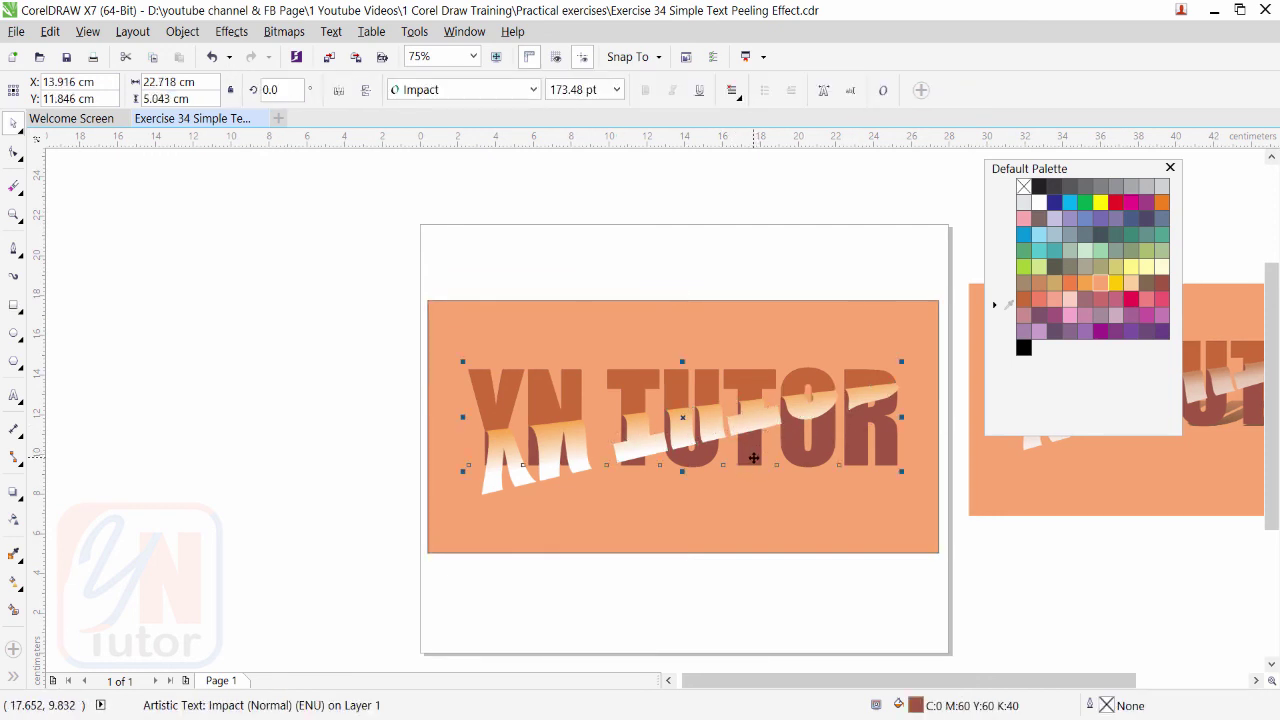
pyautogui.click(16, 497)
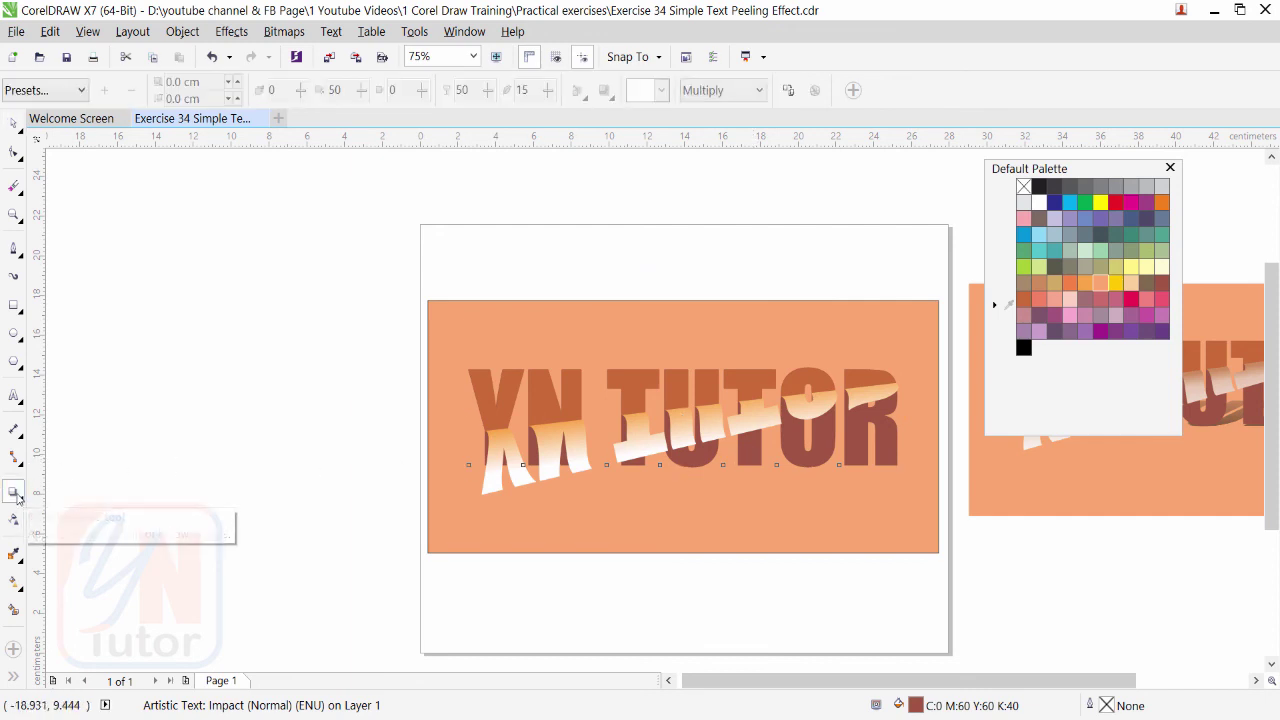
pyautogui.click(62, 90)
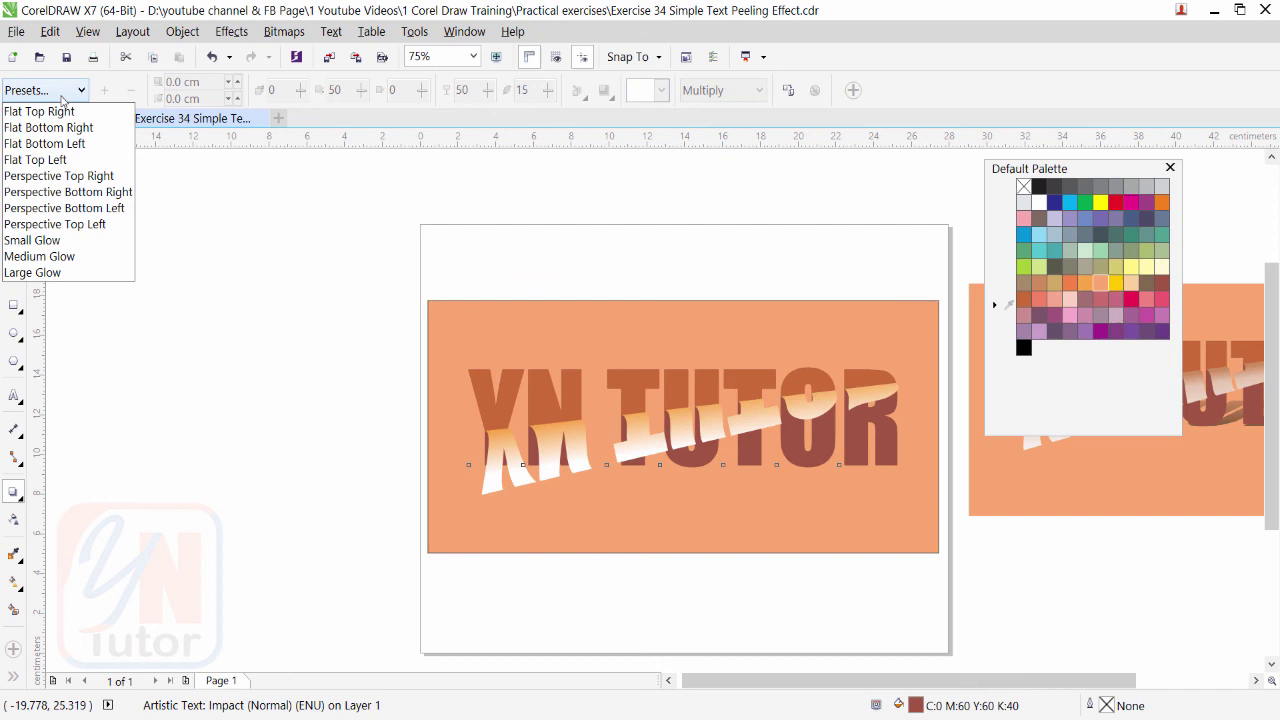
pyautogui.click(57, 177)
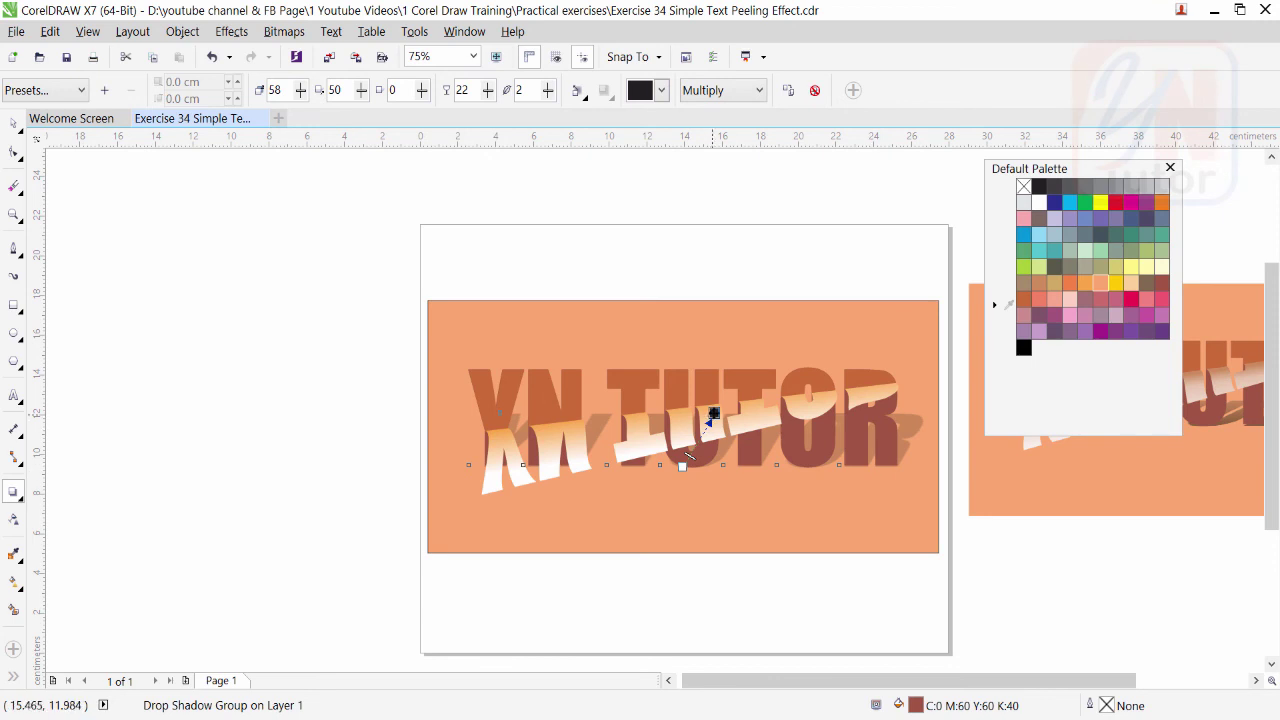
pyautogui.moveTo(714, 413); pyautogui.dragTo(731, 427)
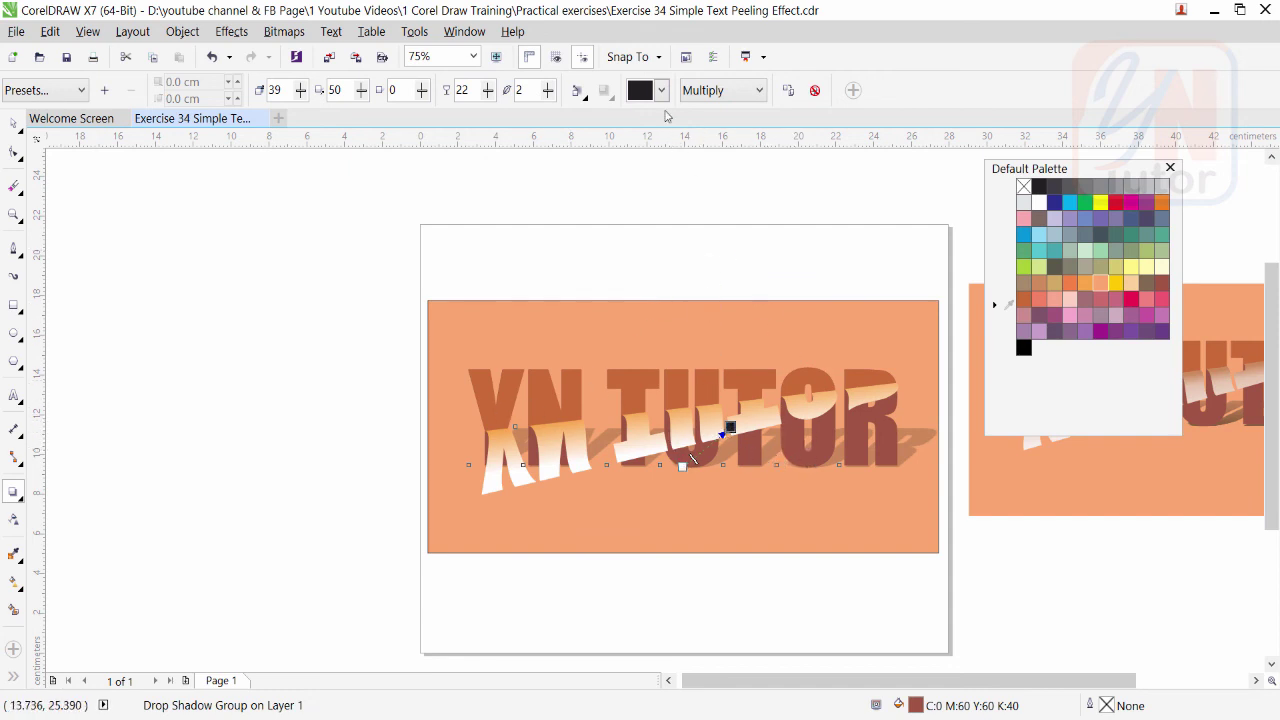
pyautogui.click(661, 91)
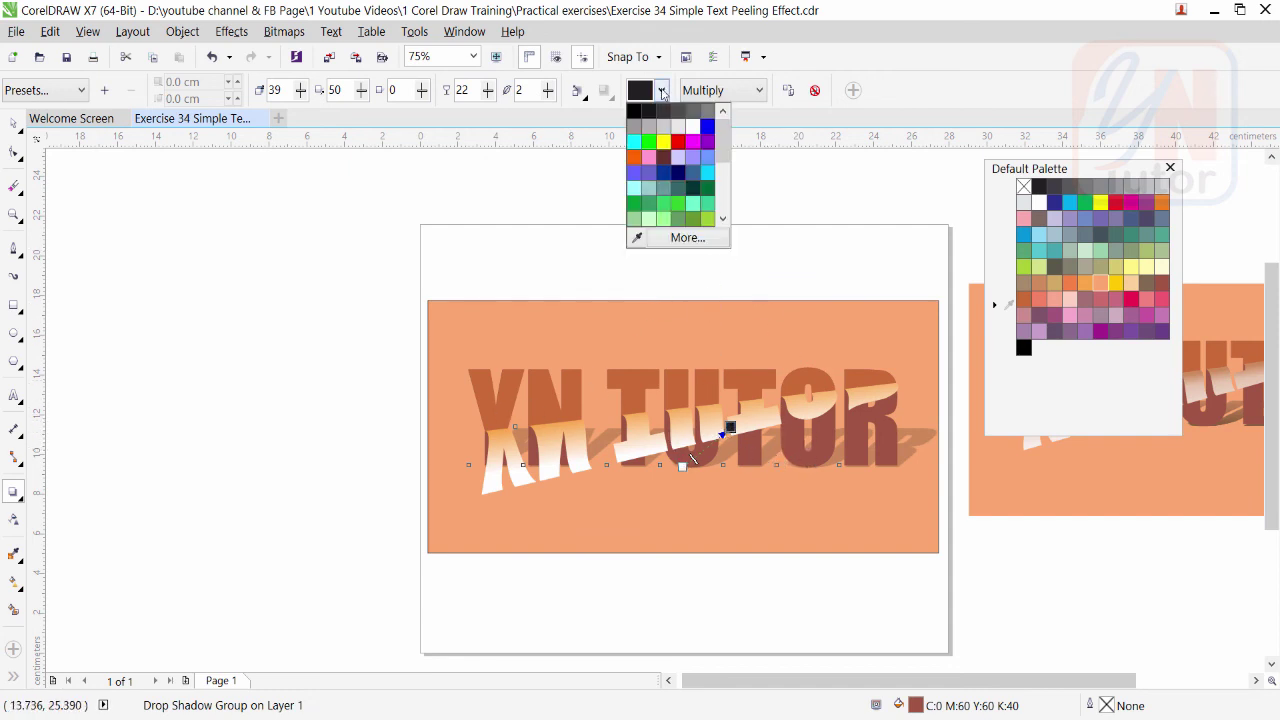
pyautogui.click(664, 157)
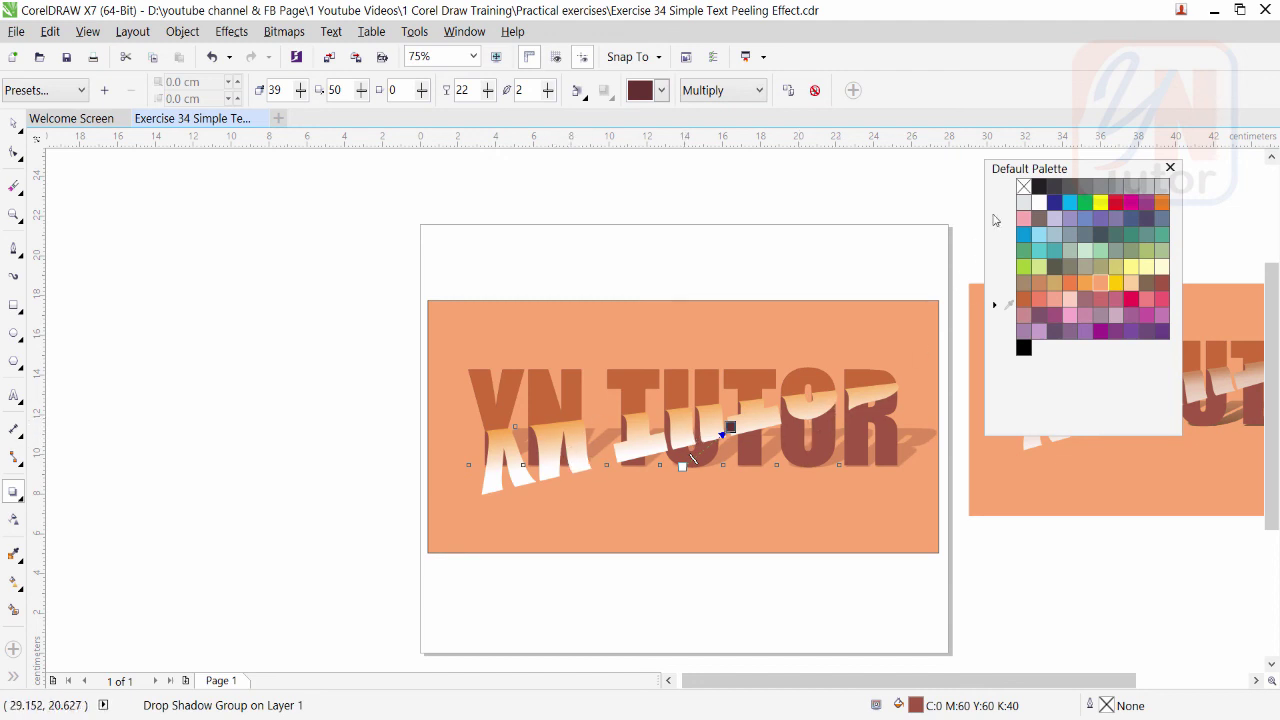
# Step: Dock the floating colour palette at the right edge and zoom in on the orange banner
pyautogui.moveTo(1030, 168); pyautogui.dragTo(1270, 250)
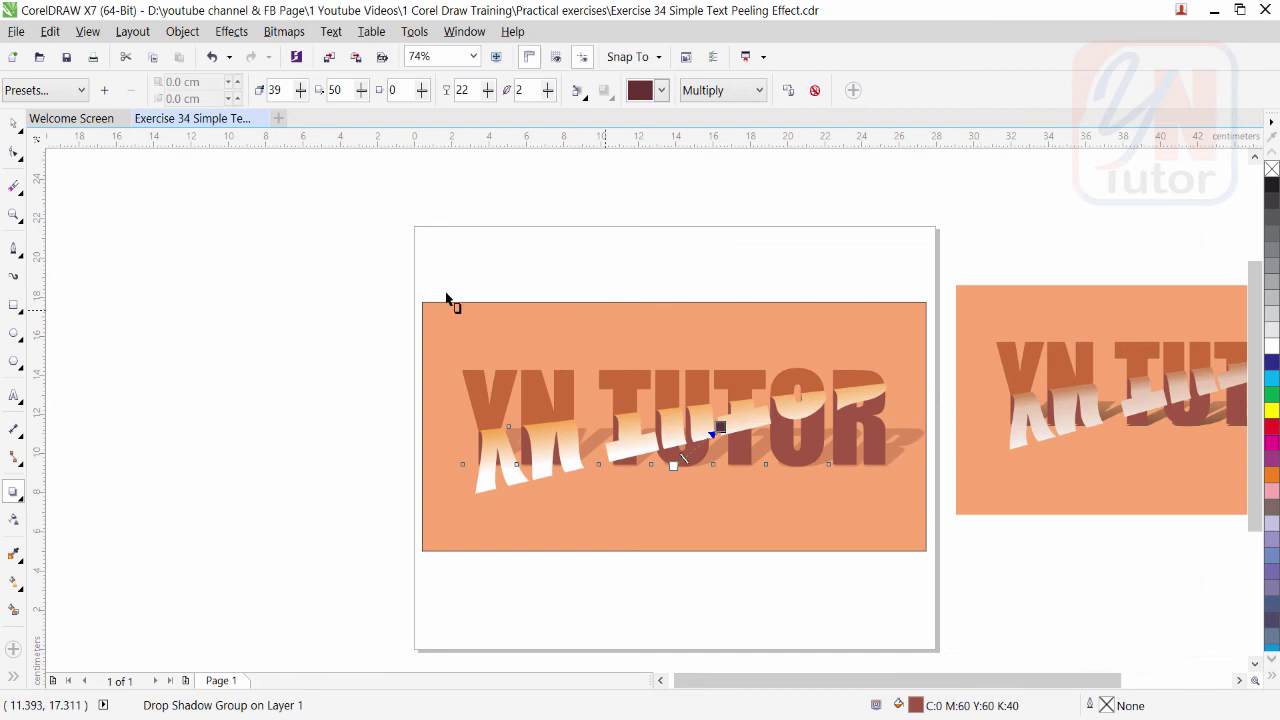
pyautogui.click(14, 213)
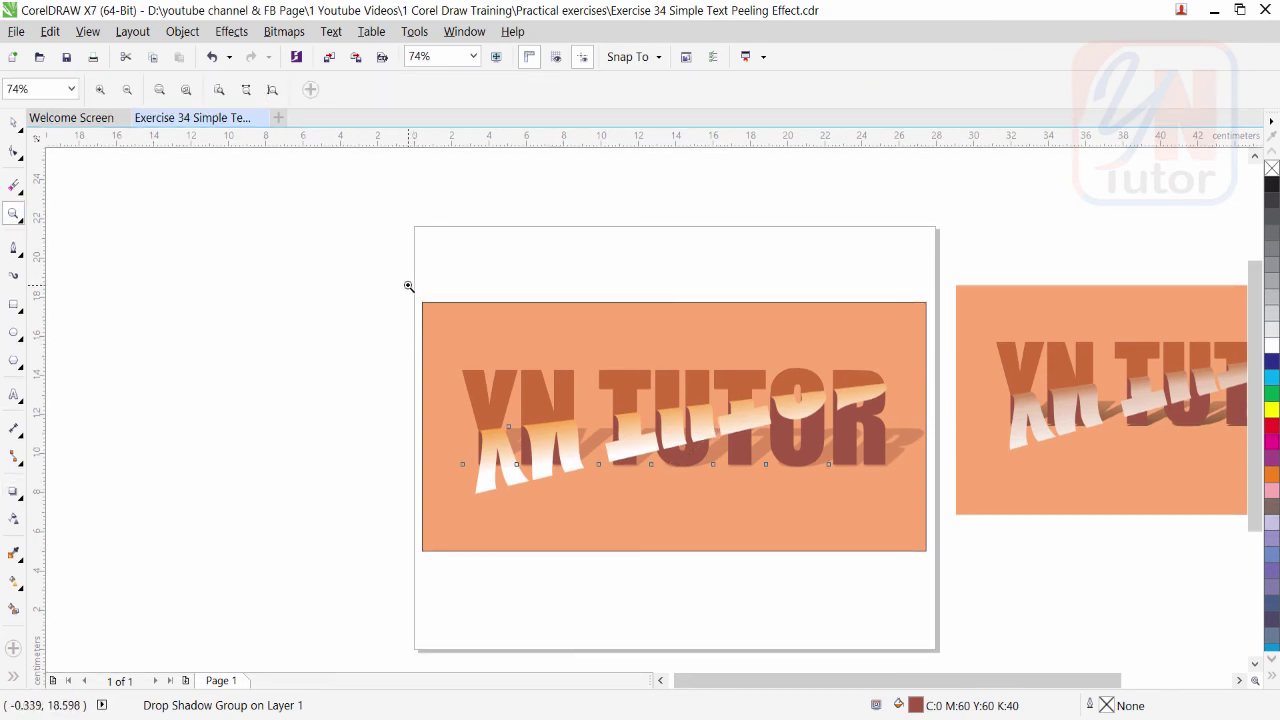
pyautogui.moveTo(408, 286); pyautogui.dragTo(943, 571)
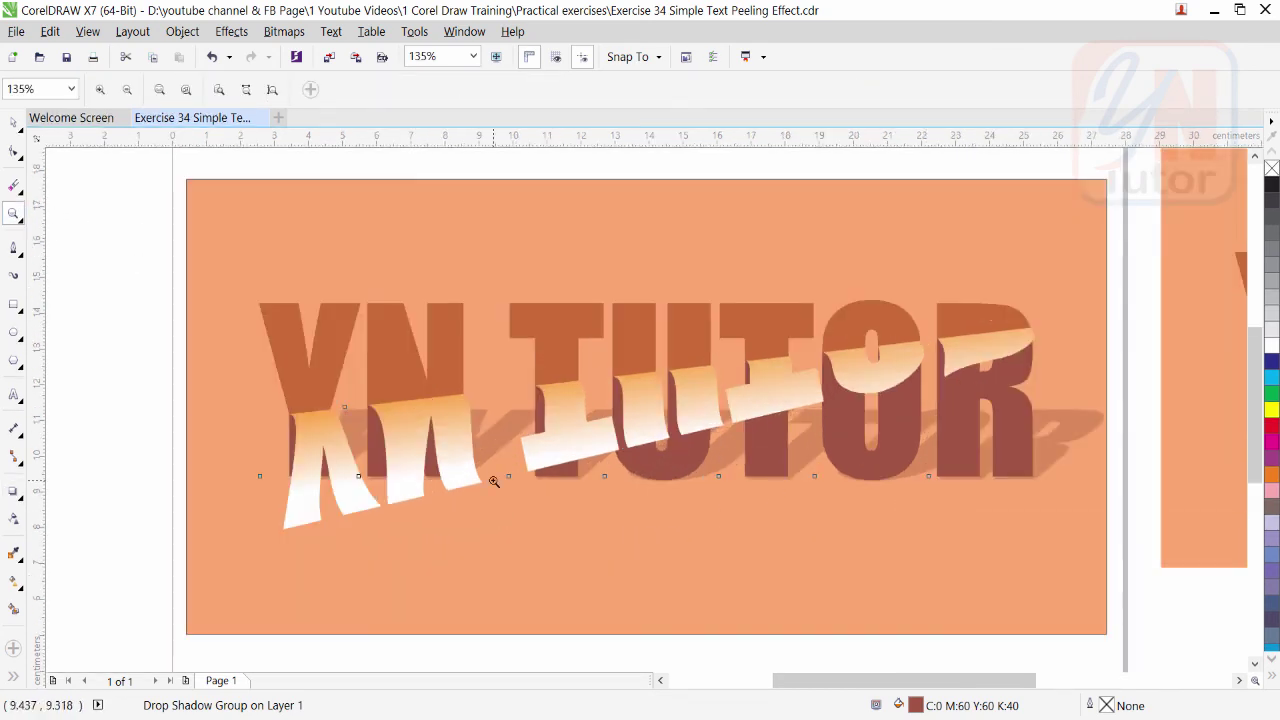